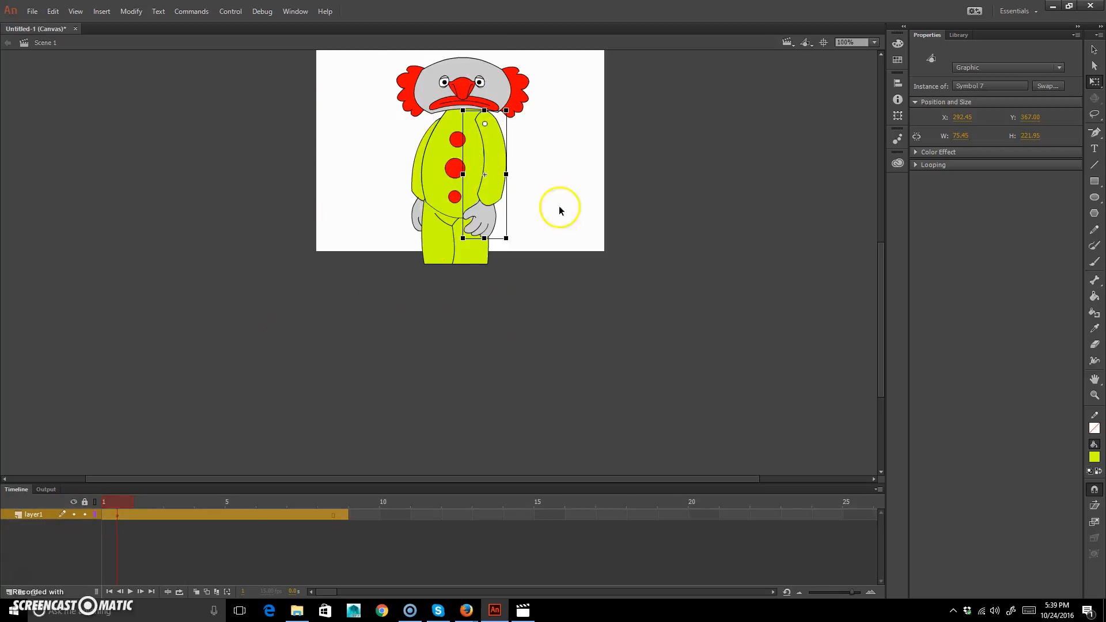
# Distribute all the clown's parts to separate layers.
pyautogui.moveTo(241, 389); pyautogui.dragTo(683, 23)
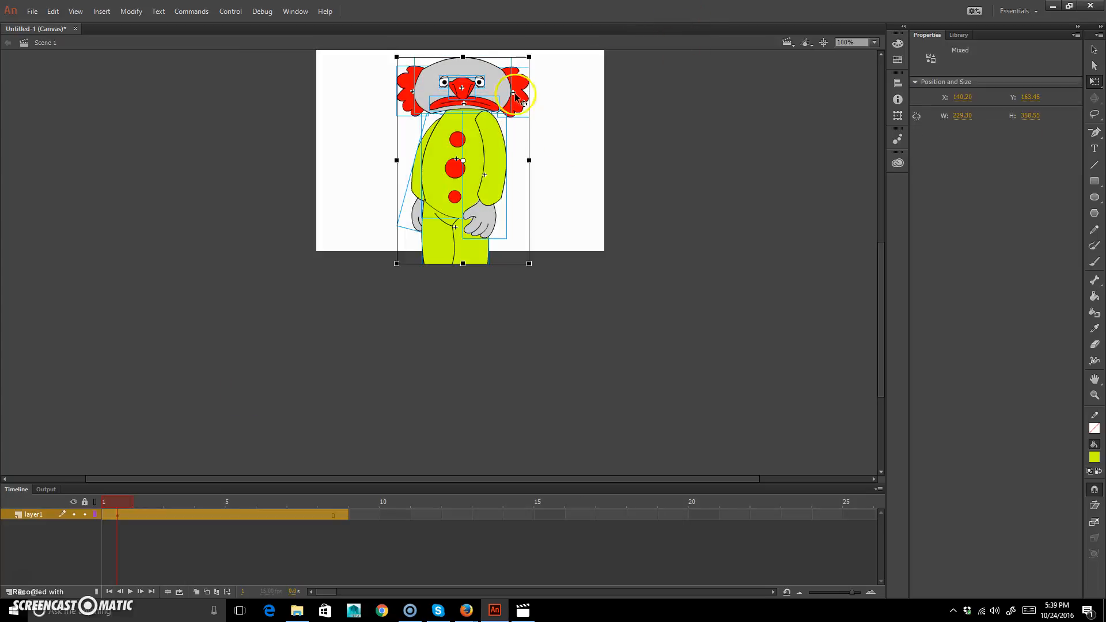
pyautogui.rightClick(502, 159)
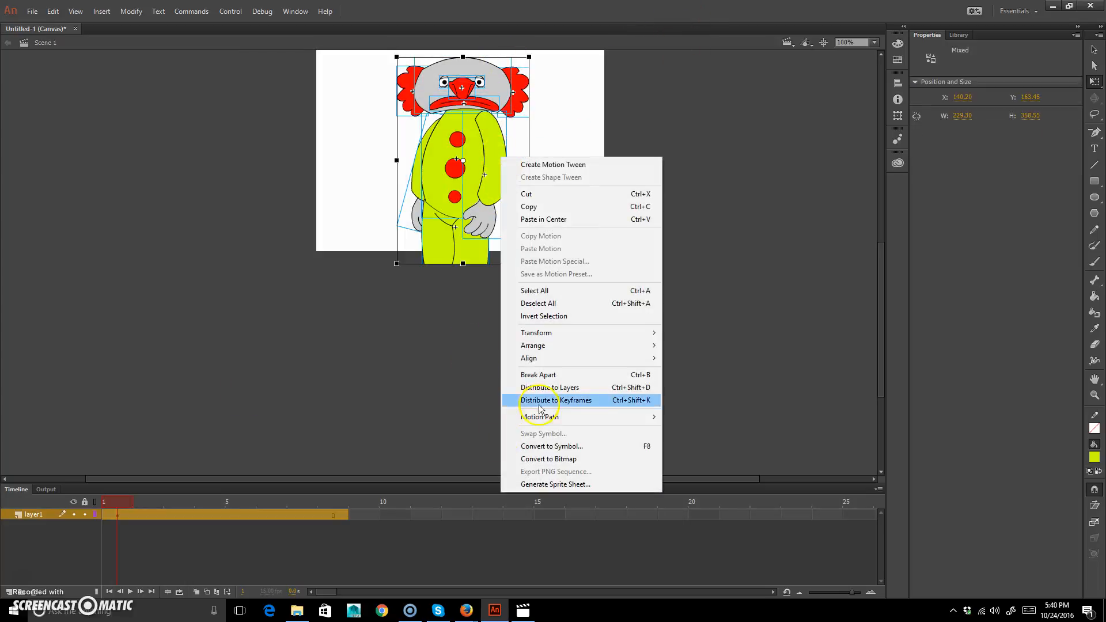
pyautogui.click(576, 388)
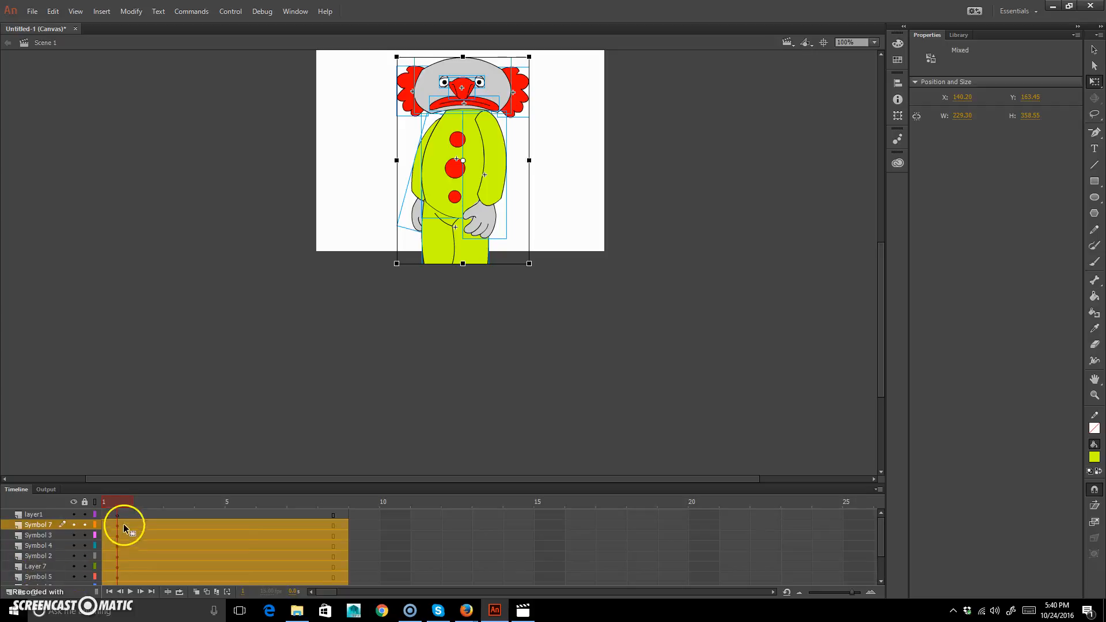
pyautogui.scroll(2, 45, 550)
pyautogui.click(655, 235)
pyautogui.click(485, 126)
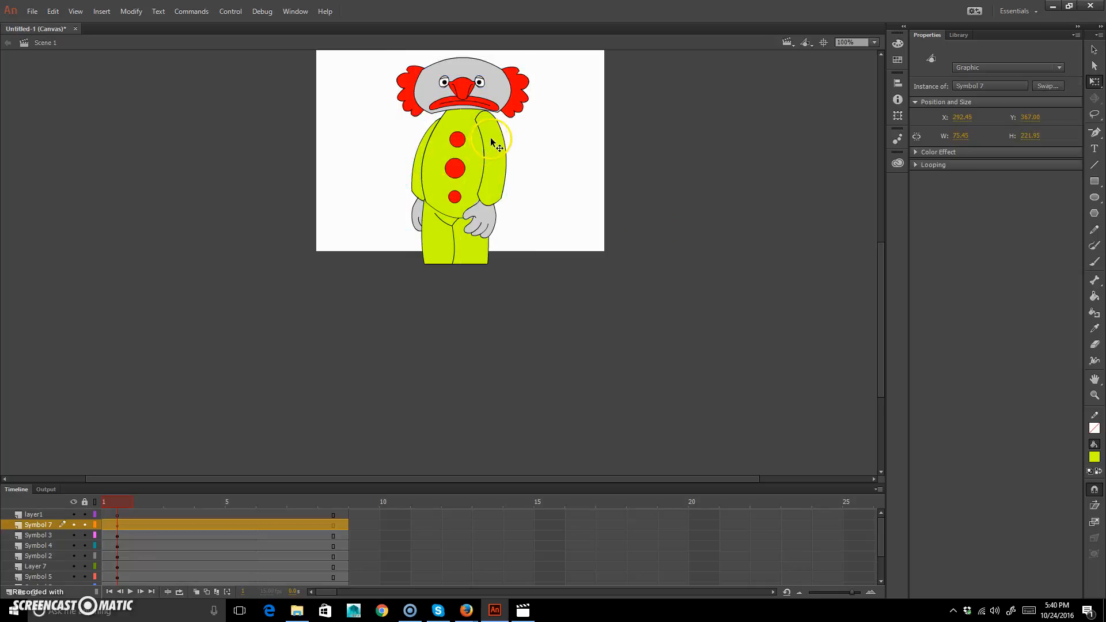
pyautogui.scroll(-2, 60, 516)
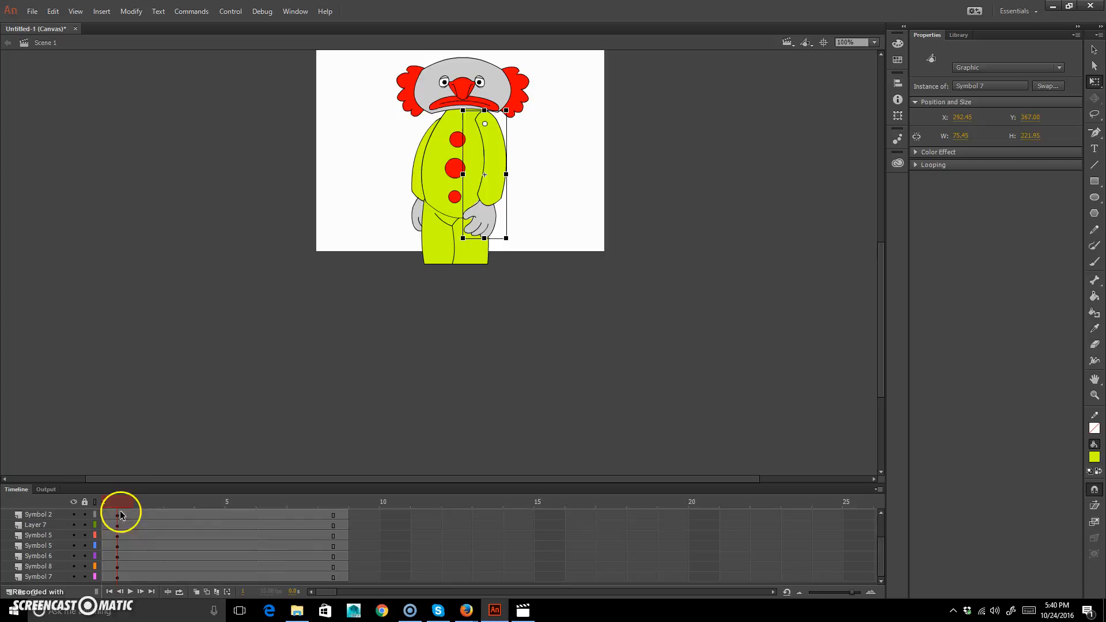
pyautogui.moveTo(121, 507); pyautogui.dragTo(270, 514)
pyautogui.scroll(2, 279, 521)
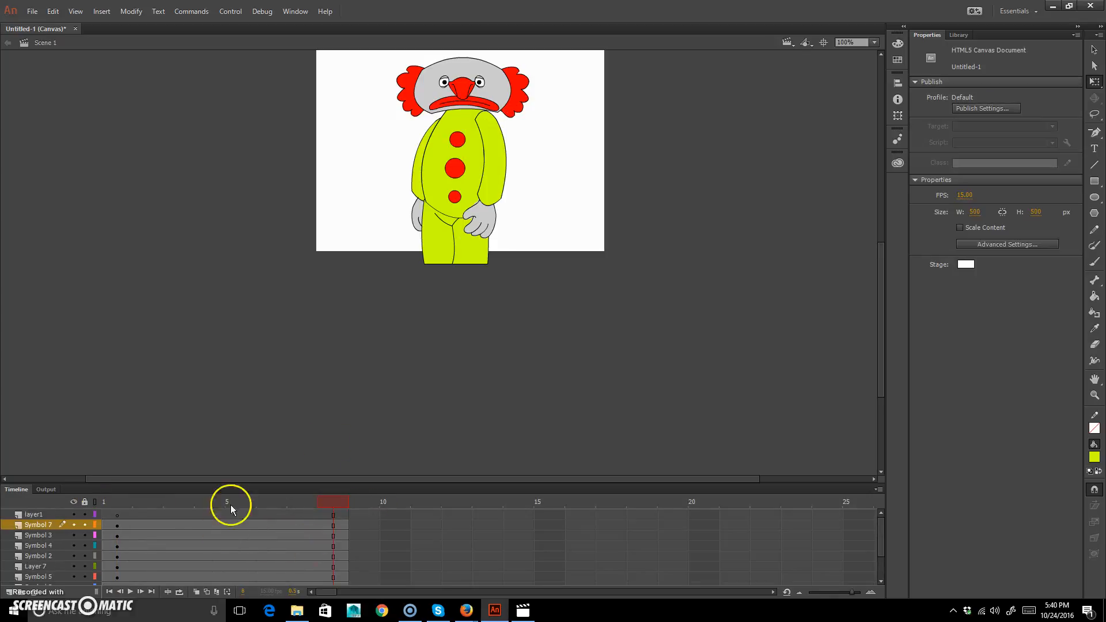
pyautogui.moveTo(609, 355); pyautogui.dragTo(366, 12)
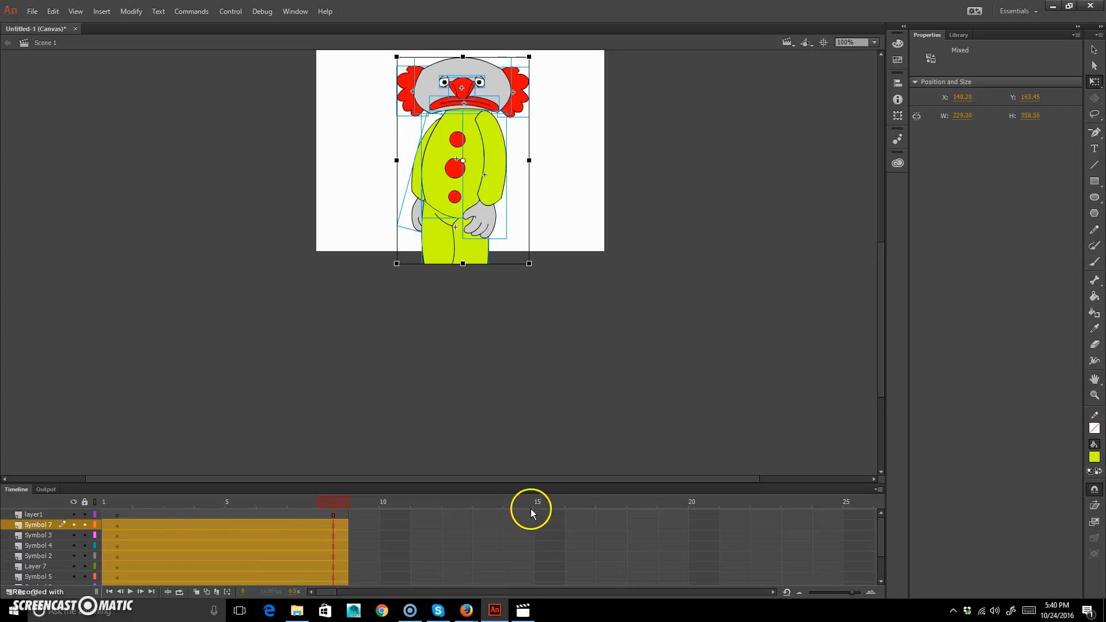
pyautogui.press('F7')
pyautogui.hotkey('ctrl', 'z')
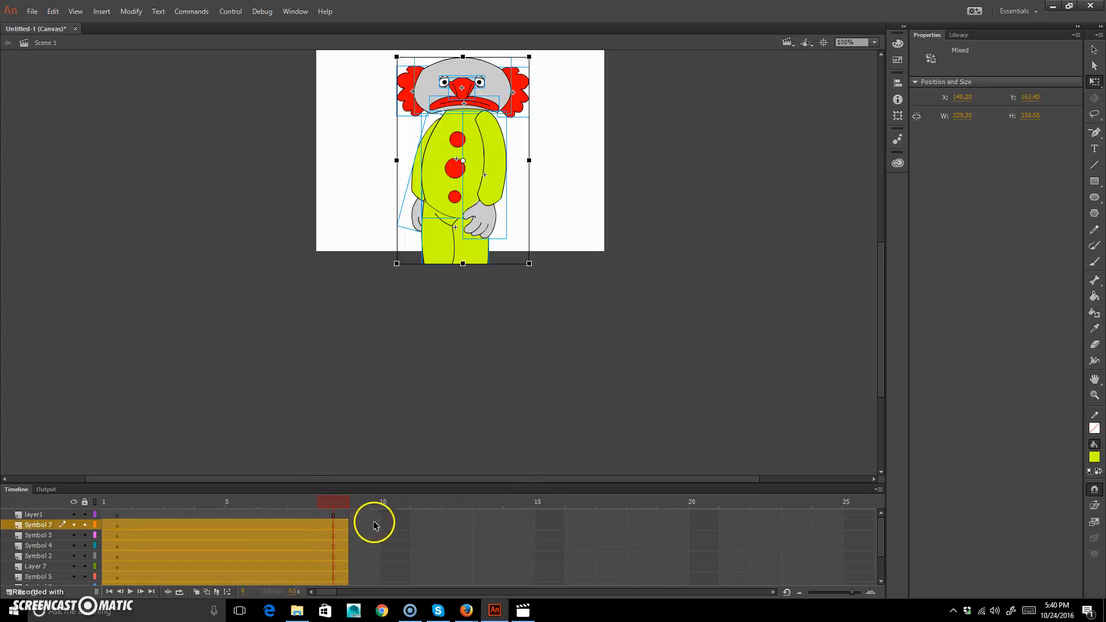
# Insert keyframes at frame 8 on all layers.
pyautogui.click(337, 513)
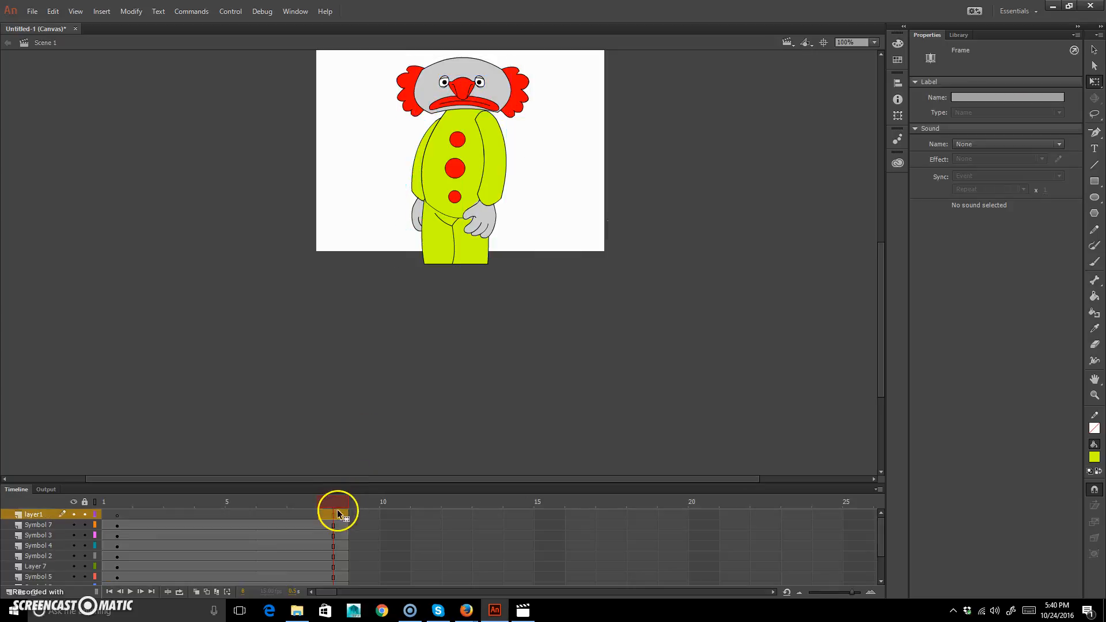
pyautogui.scroll(-2, 343, 528)
pyautogui.keyDown('shift'); pyautogui.click(336, 576); pyautogui.keyUp('shift')
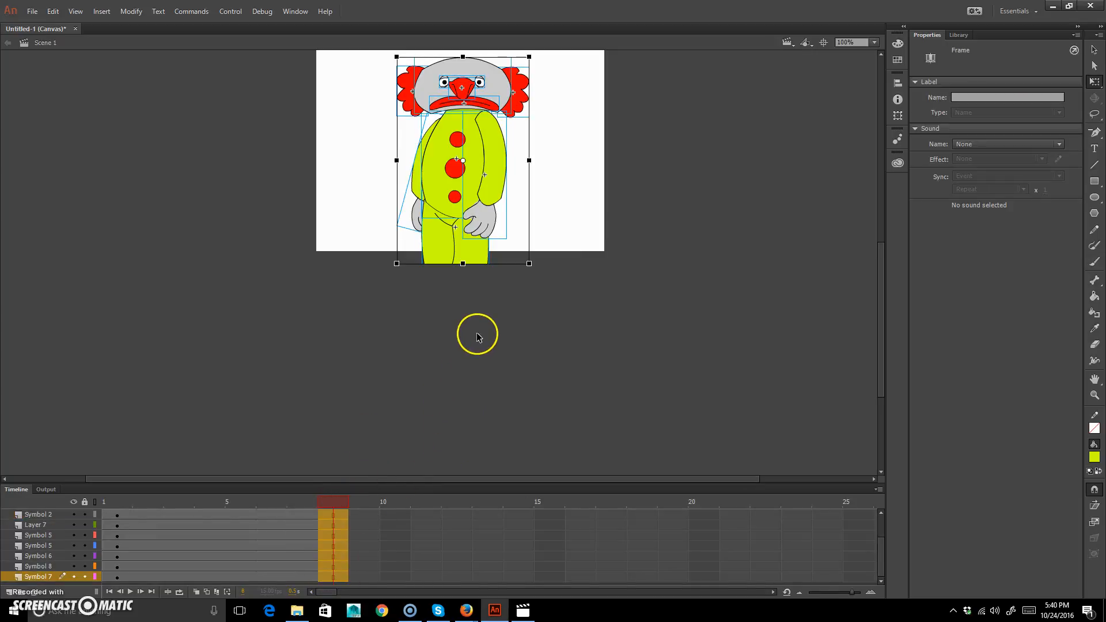
pyautogui.press('F6')
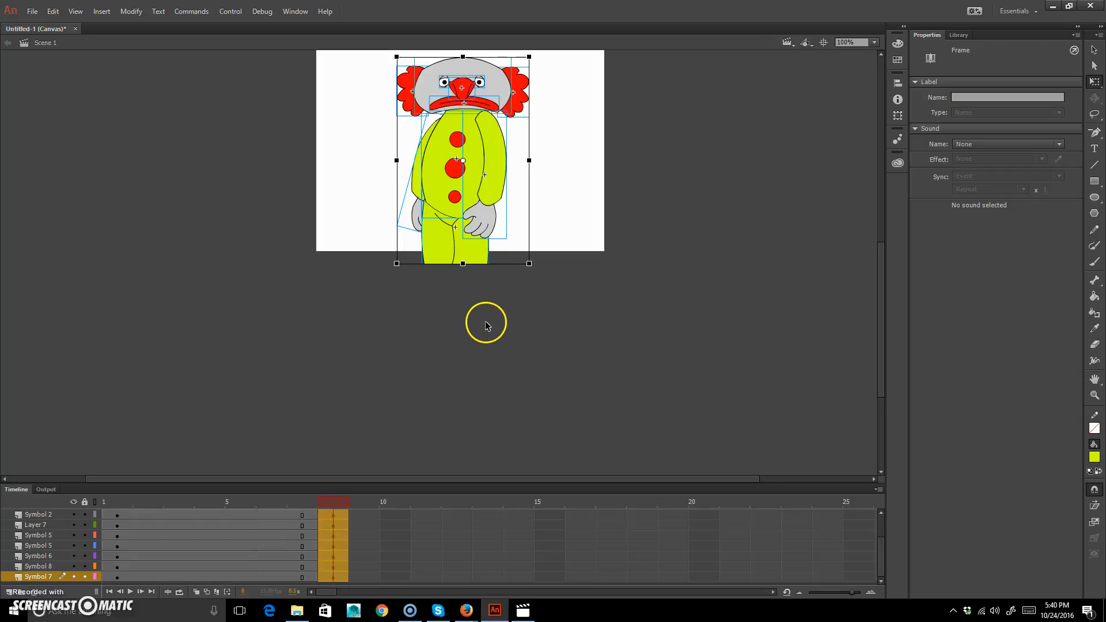
# On frame 1, move the whole clown straight down until its head sits just below the stage.
pyautogui.moveTo(323, 500); pyautogui.dragTo(232, 504)
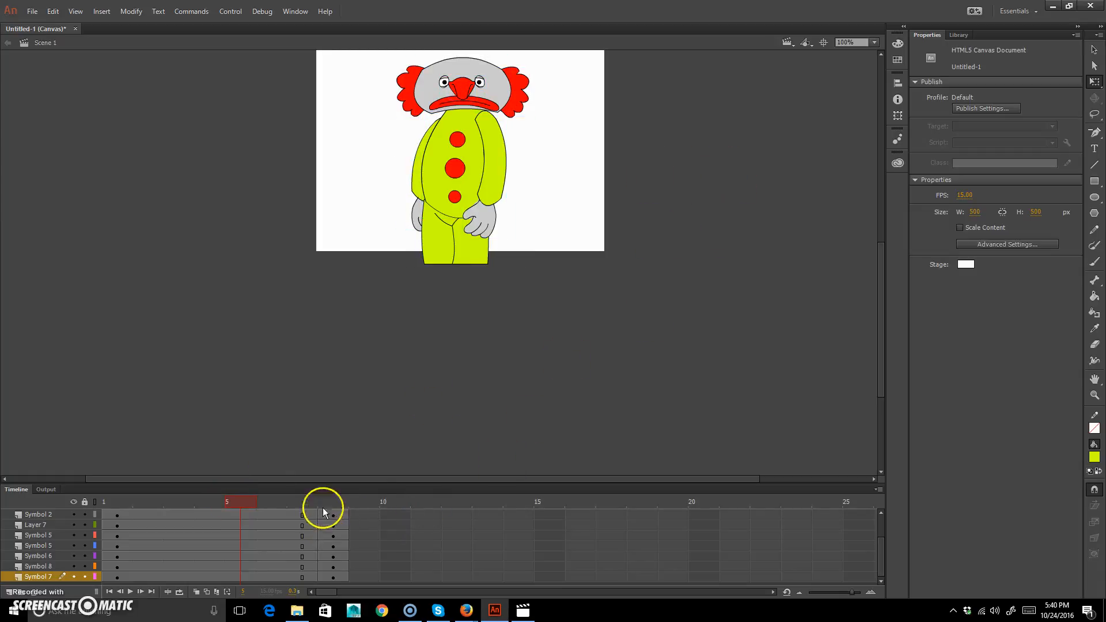
pyautogui.moveTo(171, 502); pyautogui.dragTo(74, 489)
pyautogui.scroll(5, 469, 176)
pyautogui.scroll(-5, 470, 178)
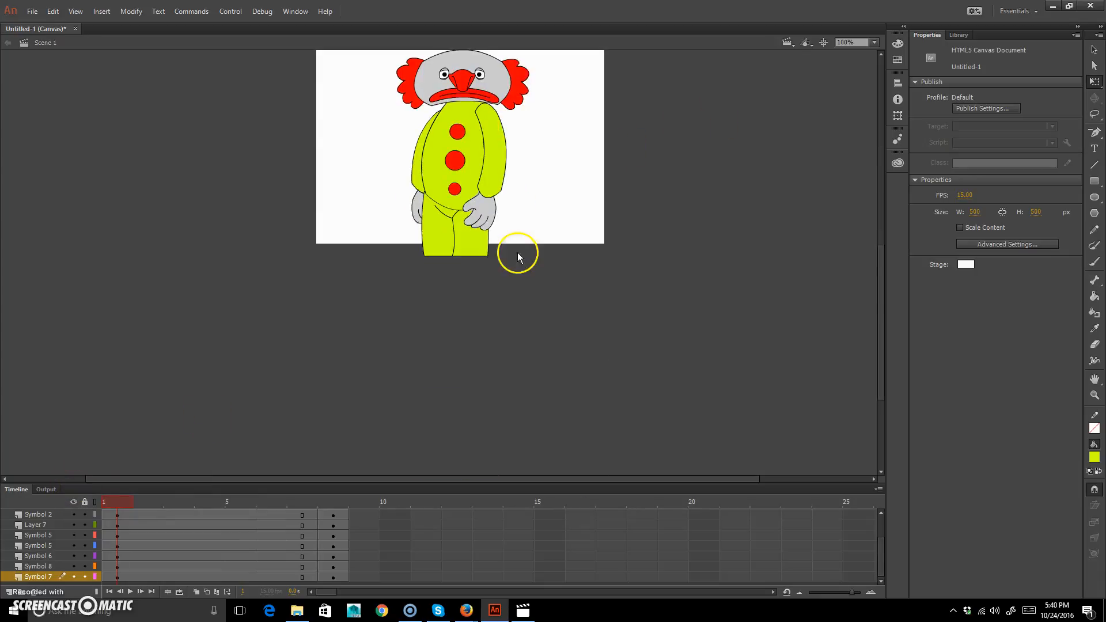
pyautogui.moveTo(324, 136); pyautogui.dragTo(662, 443)
pyautogui.moveTo(491, 249); pyautogui.dragTo(482, 449)
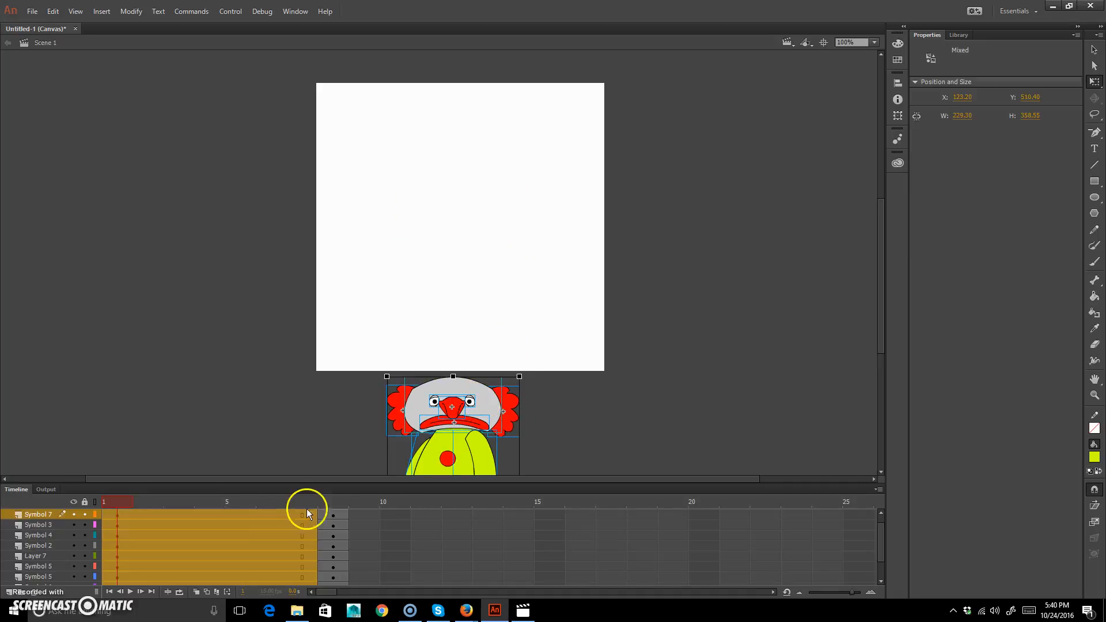
# Create a classic tween on all layers between the keyframes at frames 1 and 8.
pyautogui.moveTo(299, 502); pyautogui.dragTo(133, 518)
pyautogui.click(241, 514)
pyautogui.scroll(1, 240, 515)
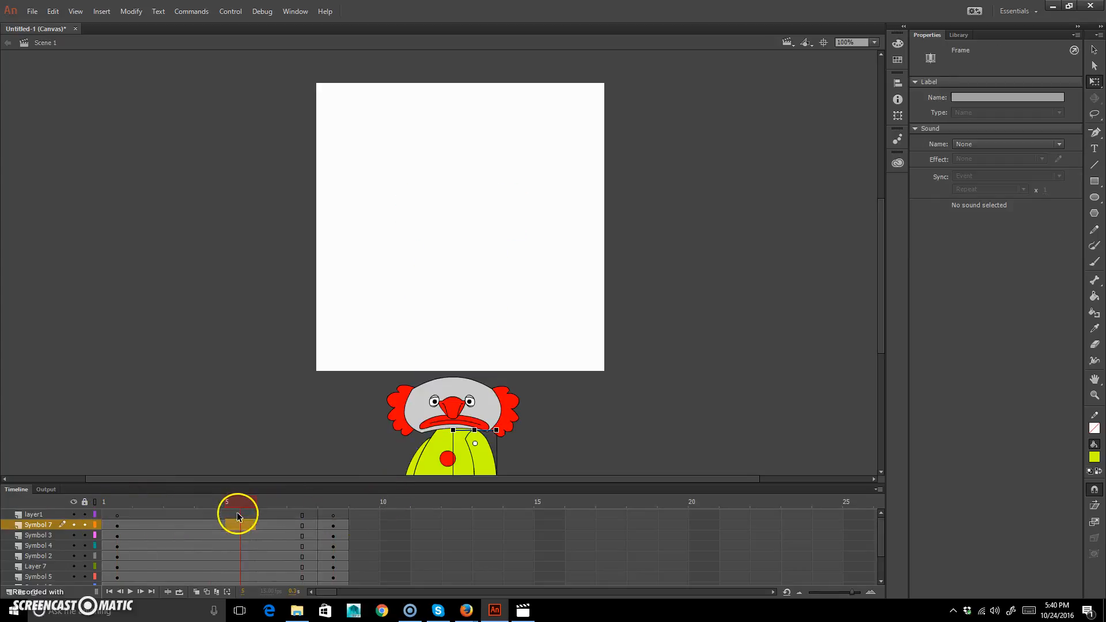
pyautogui.click(245, 514)
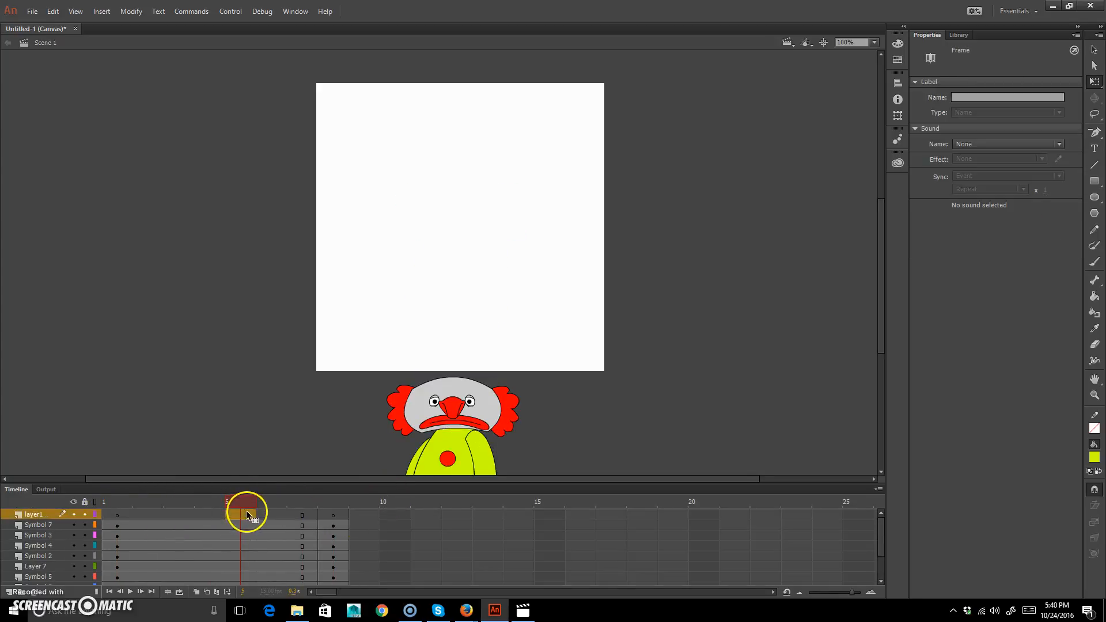
pyautogui.scroll(-4, 242, 514)
pyautogui.keyDown('shift'); pyautogui.click(235, 575); pyautogui.keyUp('shift')
pyautogui.rightClick(239, 561)
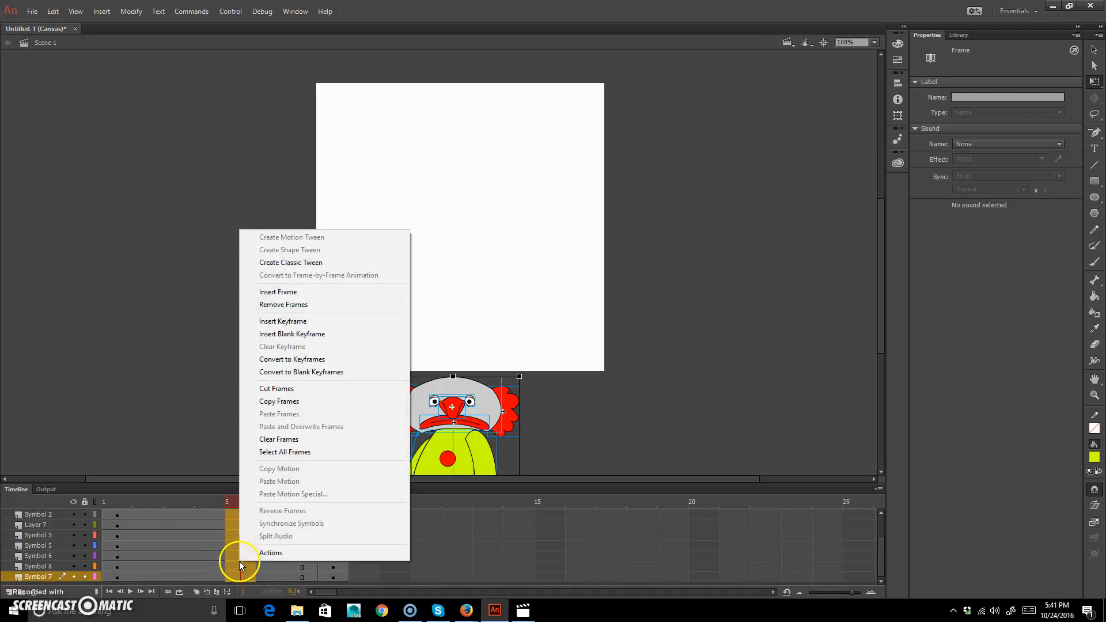
pyautogui.click(314, 262)
# Insert keyframes at frame 5 on all layers.
pyautogui.click(246, 501)
pyautogui.moveTo(245, 500); pyautogui.dragTo(271, 496)
pyautogui.moveTo(160, 482); pyautogui.dragTo(251, 506)
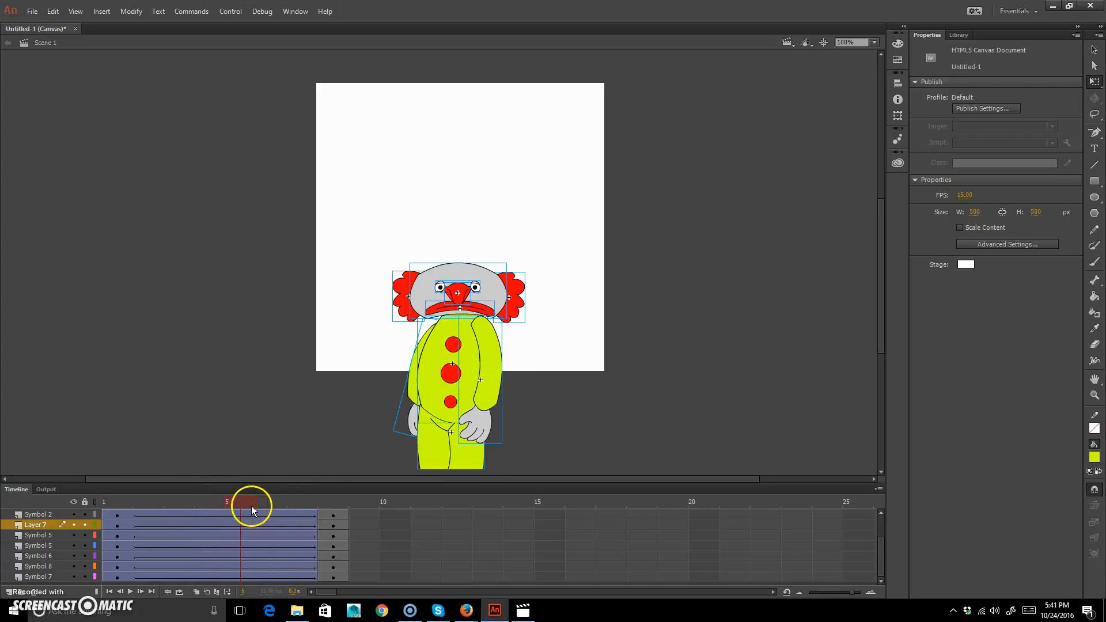
pyautogui.moveTo(726, 218); pyautogui.dragTo(277, 551)
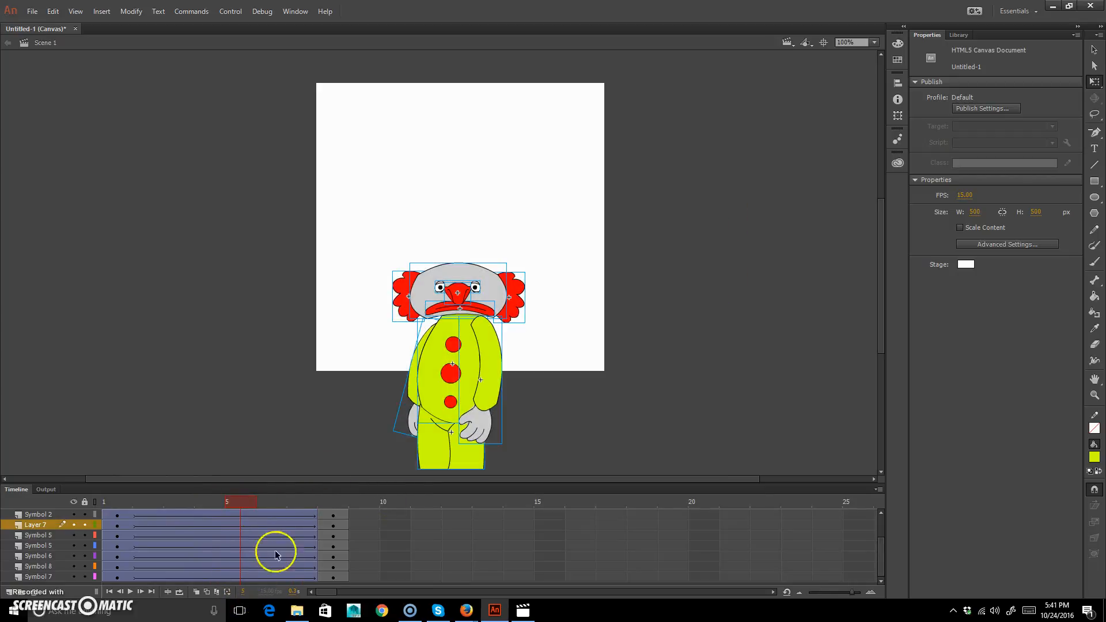
pyautogui.press('F6')
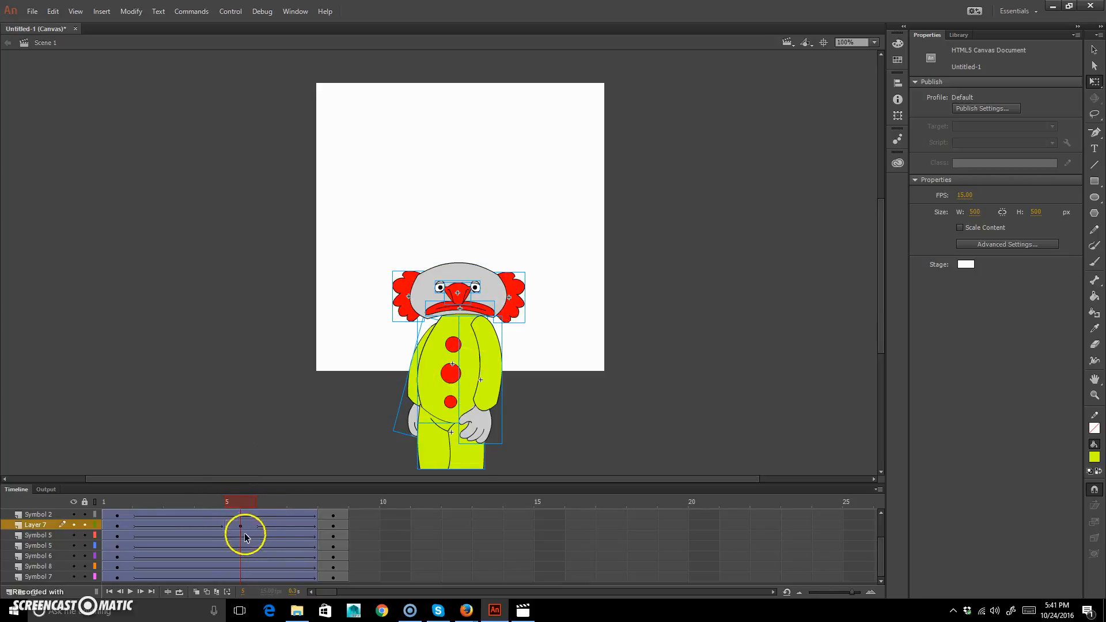
pyautogui.scroll(2, 209, 530)
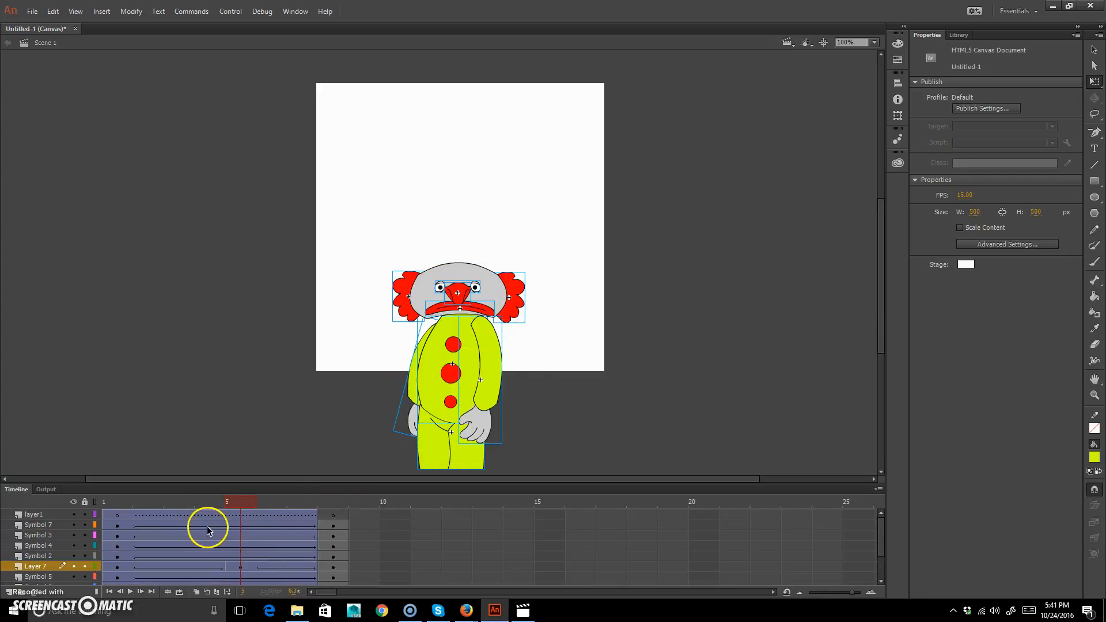
pyautogui.click(243, 520)
pyautogui.scroll(-2, 239, 565)
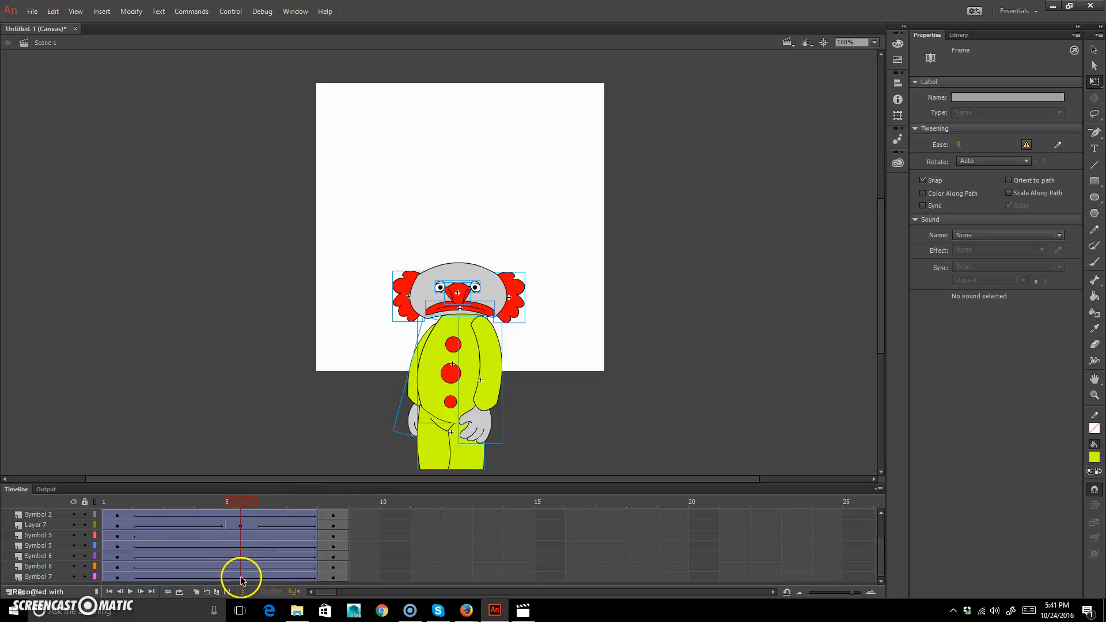
pyautogui.keyDown('shift'); pyautogui.click(241, 578); pyautogui.keyUp('shift')
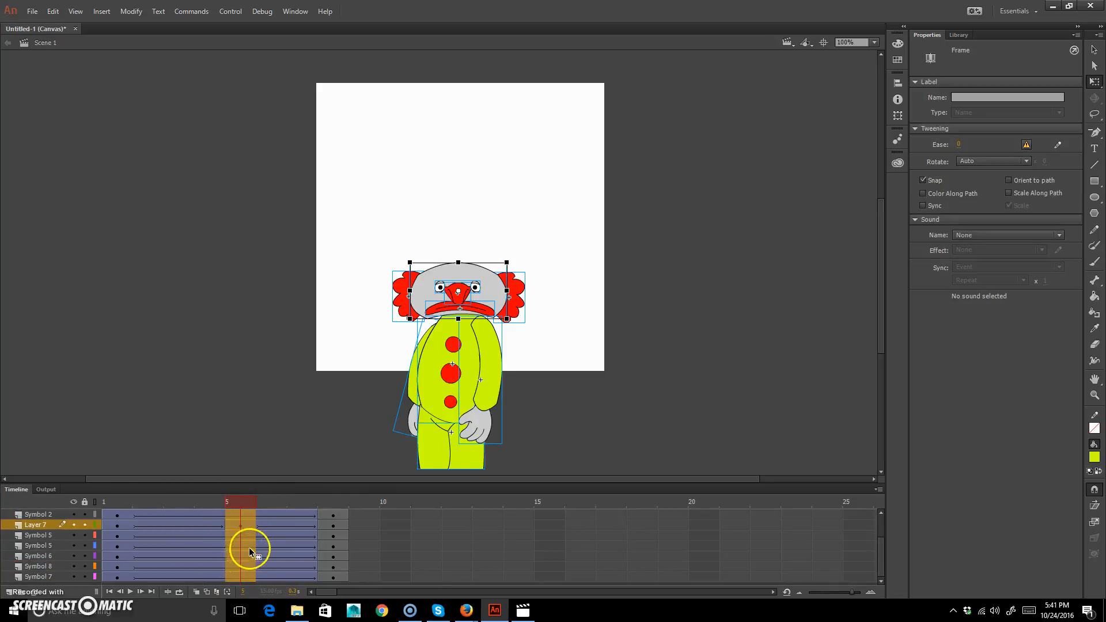
pyautogui.press('F6')
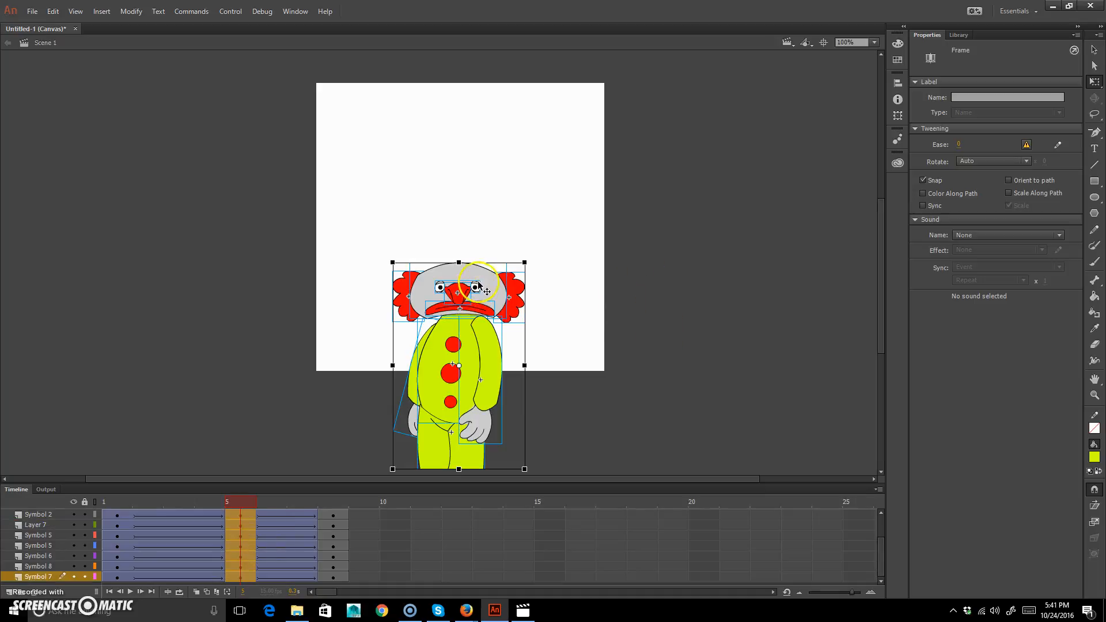
# Raise the clown on frame 5 to about Y 147, lower it slightly on frame 8, and preview the motion.
pyautogui.moveTo(481, 285); pyautogui.dragTo(480, 189)
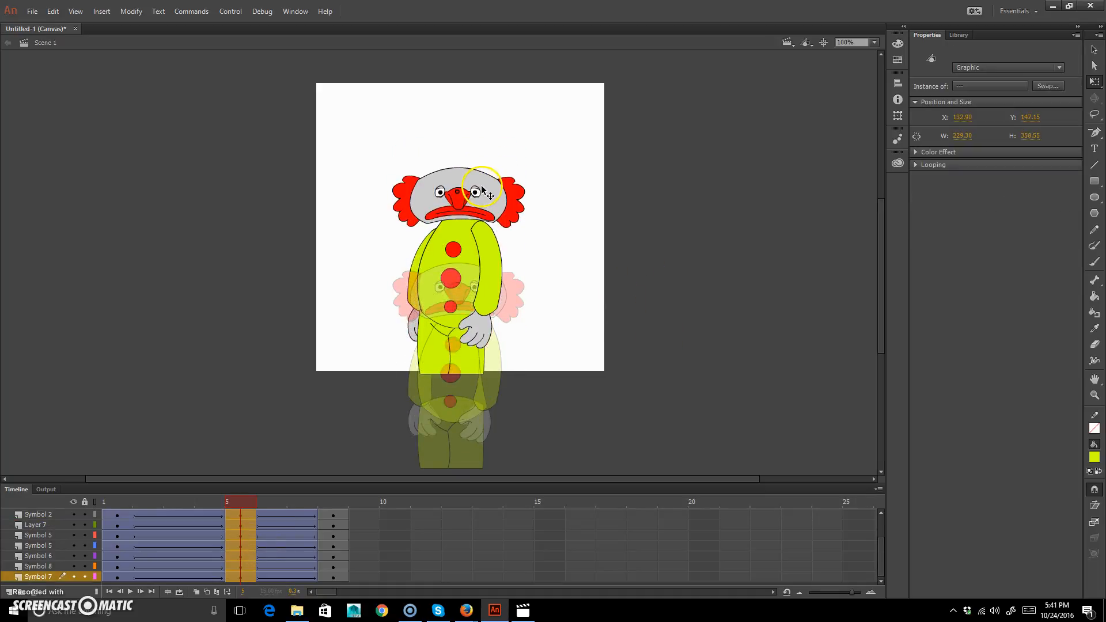
pyautogui.click(333, 504)
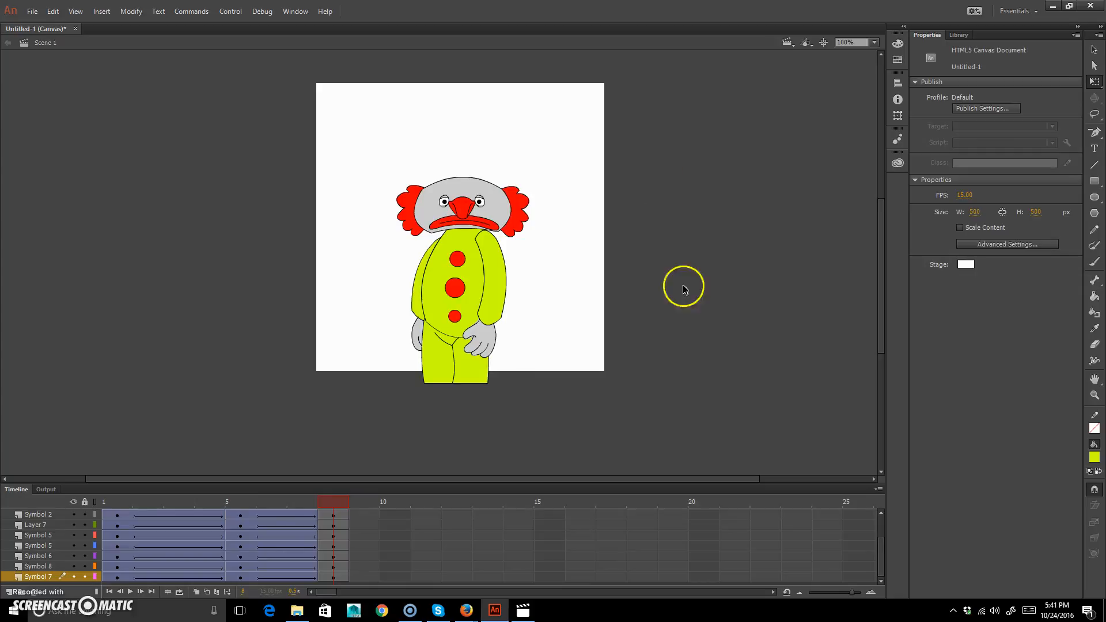
pyautogui.moveTo(624, 438); pyautogui.dragTo(404, 139)
pyautogui.moveTo(497, 214); pyautogui.dragTo(492, 237)
pyautogui.moveTo(333, 501); pyautogui.dragTo(108, 486)
pyautogui.press('Return')
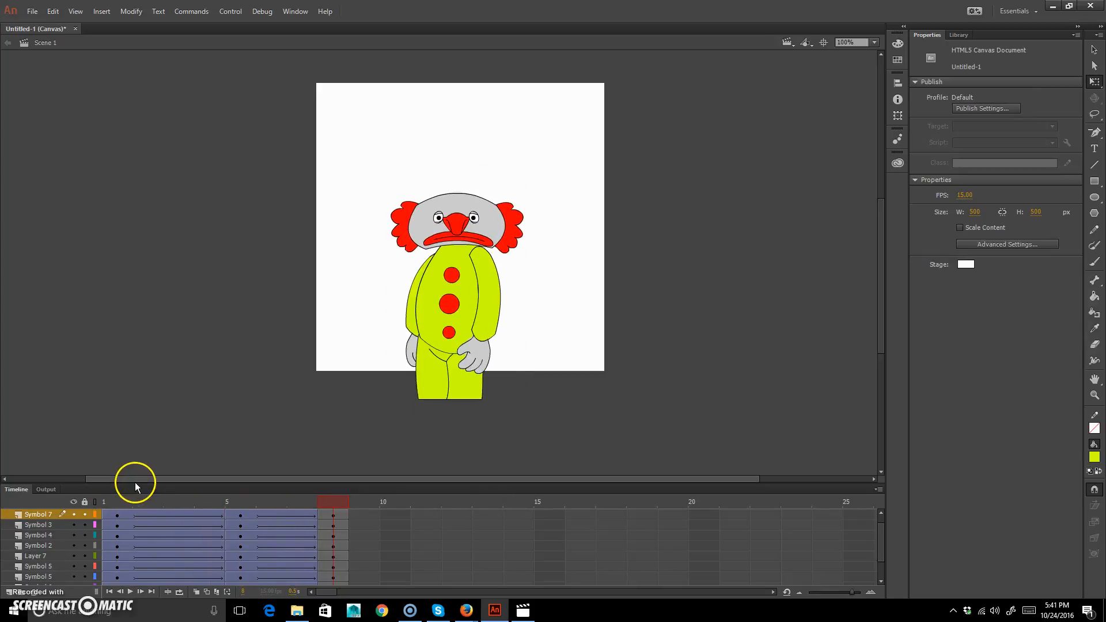
# Insert keyframes at frame 7 on all layers.
pyautogui.moveTo(316, 499)
pyautogui.mouseDown()
pyautogui.moveTo(184, 501)
pyautogui.moveTo(353, 512)
pyautogui.moveTo(302, 513)
pyautogui.mouseUp()
pyautogui.moveTo(636, 415); pyautogui.dragTo(297, 132)
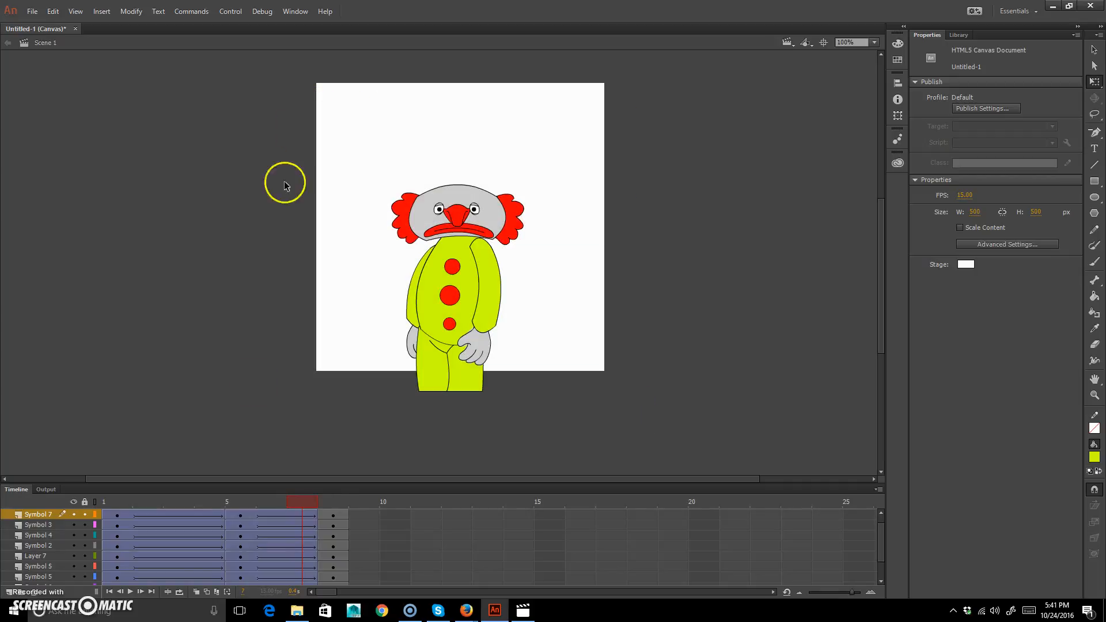
pyautogui.scroll(1, 317, 534)
pyautogui.click(309, 515)
pyautogui.scroll(-3, 306, 570)
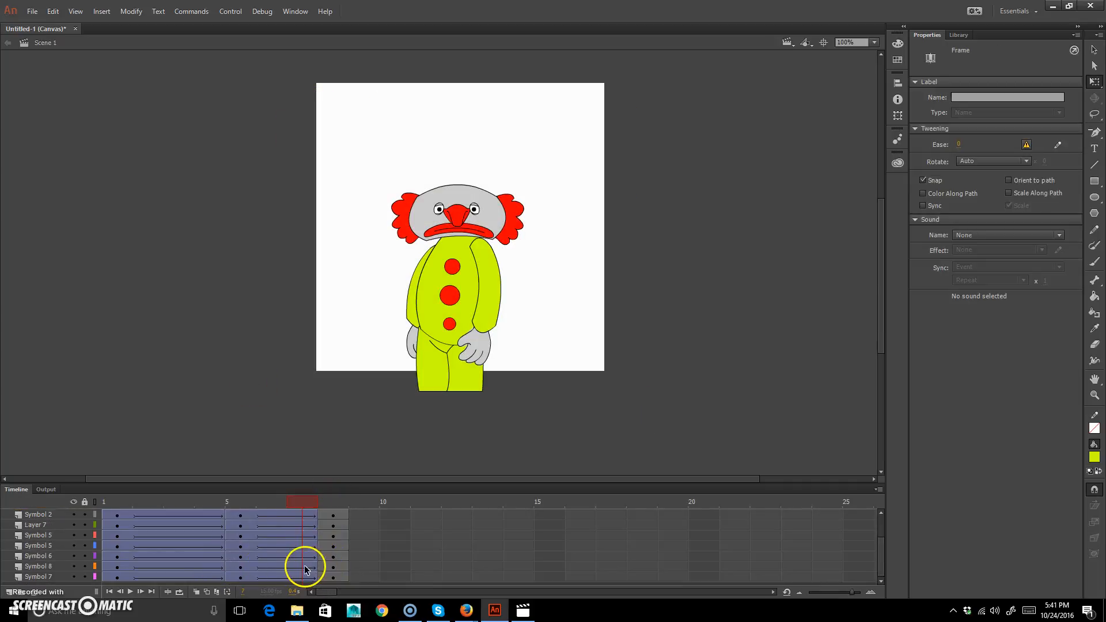
pyautogui.keyDown('shift'); pyautogui.click(306, 578); pyautogui.keyUp('shift')
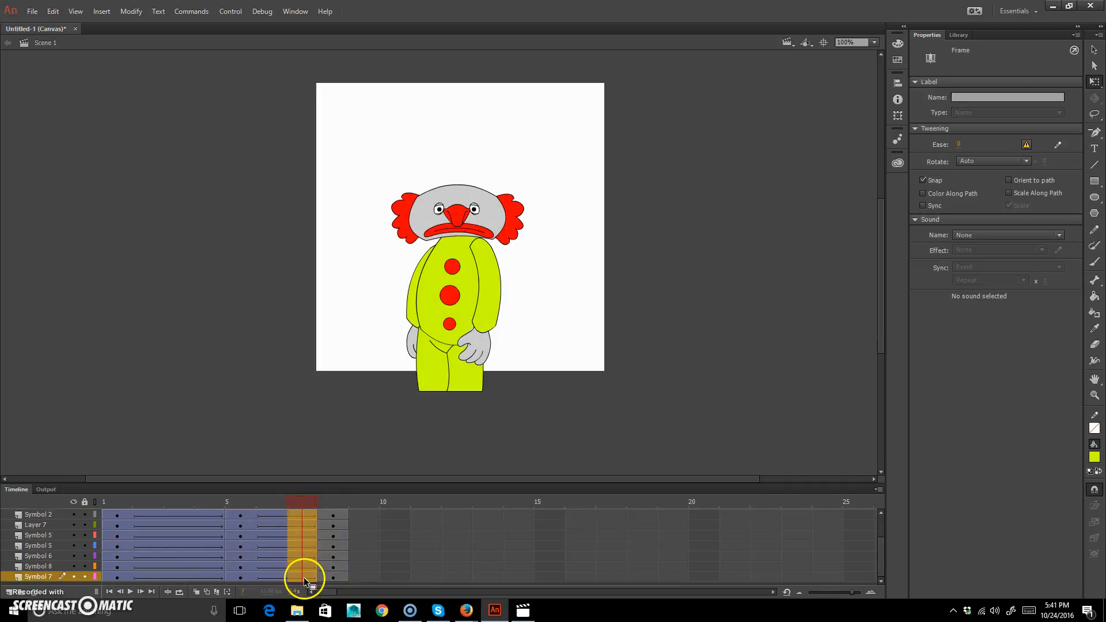
pyautogui.scroll(3, 301, 559)
pyautogui.click(298, 595)
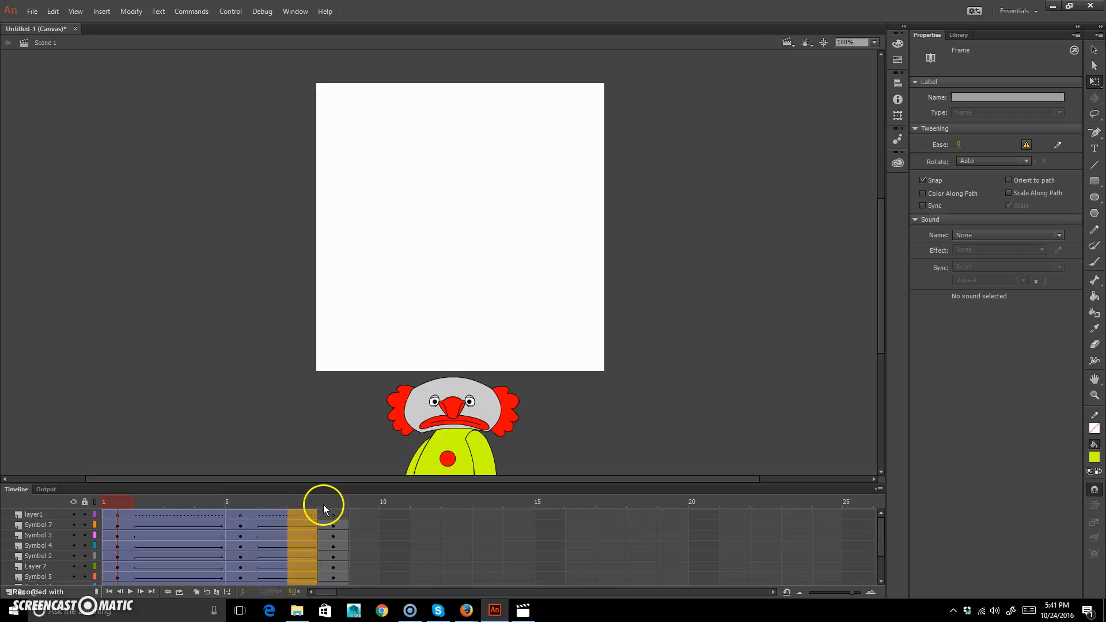
pyautogui.press('F6')
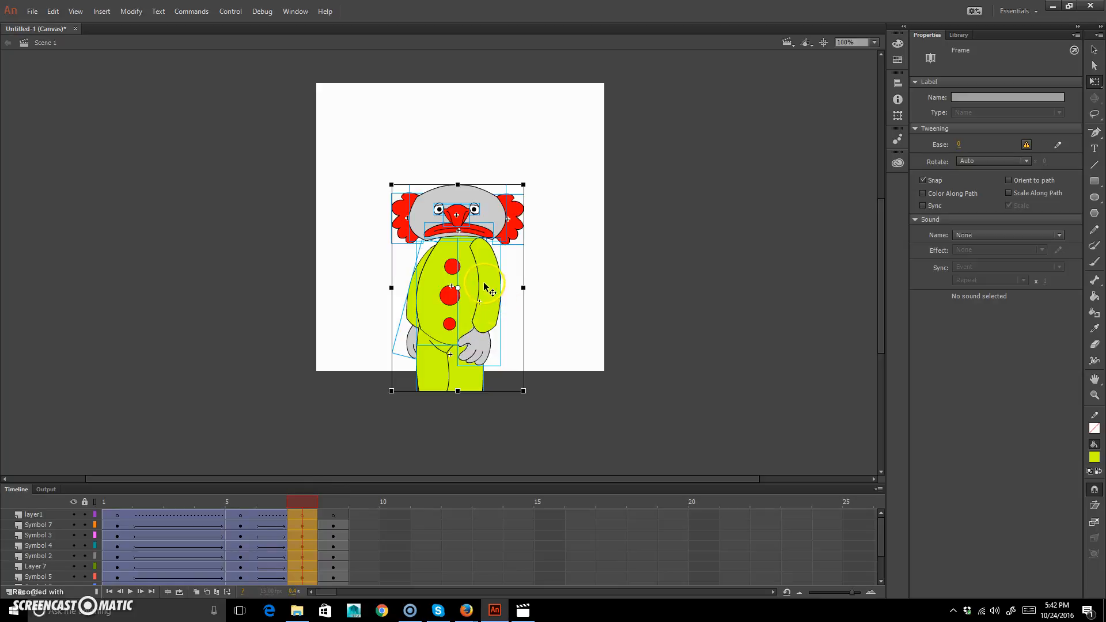
# Lower the whole clown on frame 7 to about Y 204 and play back the animation.
pyautogui.moveTo(471, 288); pyautogui.dragTo(472, 299)
pyautogui.moveTo(307, 504)
pyautogui.mouseDown()
pyautogui.moveTo(338, 502)
pyautogui.moveTo(316, 499)
pyautogui.mouseUp()
pyautogui.moveTo(566, 432); pyautogui.dragTo(347, 79)
pyautogui.moveTo(474, 286); pyautogui.dragTo(470, 298)
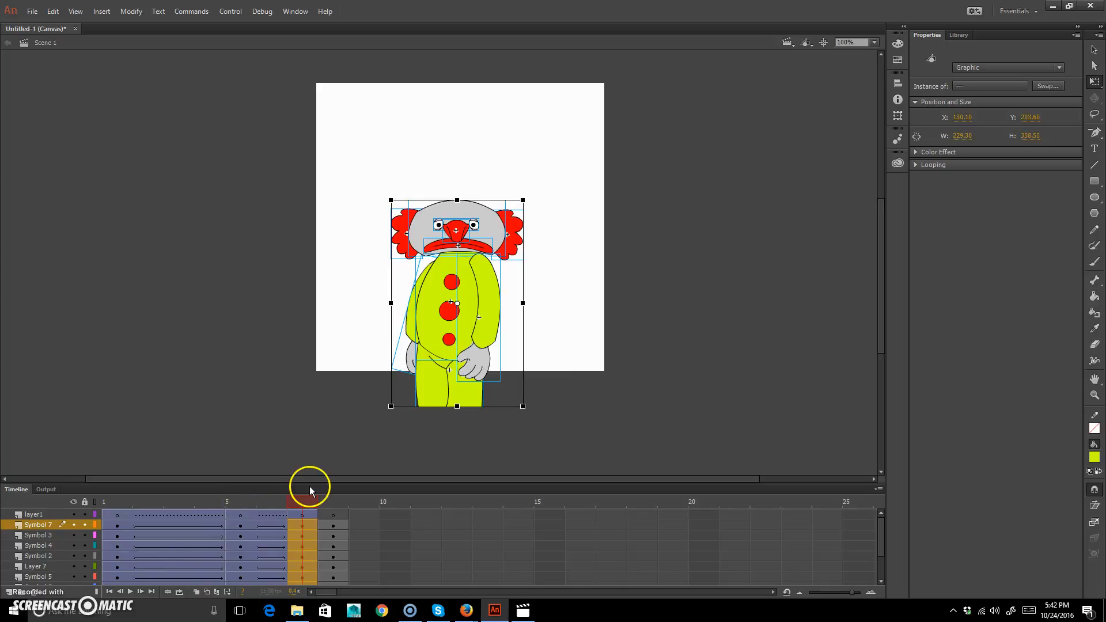
pyautogui.click(240, 502)
pyautogui.moveTo(240, 499); pyautogui.dragTo(6, 466)
pyautogui.press('Return')
pyautogui.press('Return')
# Try an ease of 100 out and then -100 in on frame 1 of all layers.
pyautogui.moveTo(202, 502); pyautogui.dragTo(71, 510)
pyautogui.click(118, 525)
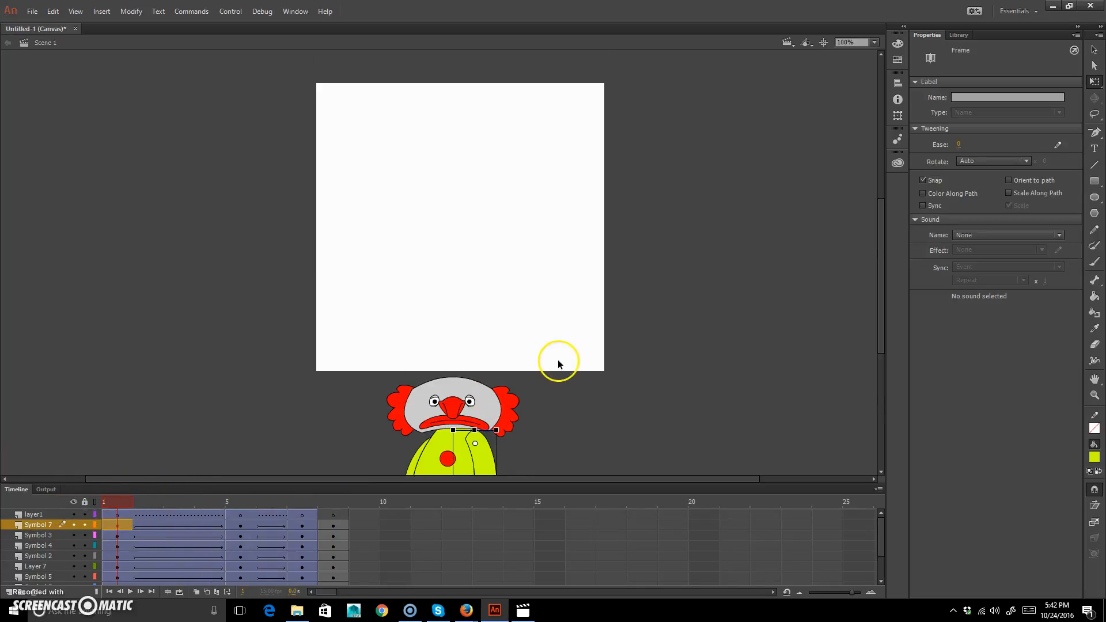
pyautogui.scroll(-5, 558, 360)
pyautogui.moveTo(121, 496); pyautogui.dragTo(81, 494)
pyautogui.click(112, 528)
pyautogui.moveTo(111, 536); pyautogui.dragTo(116, 583)
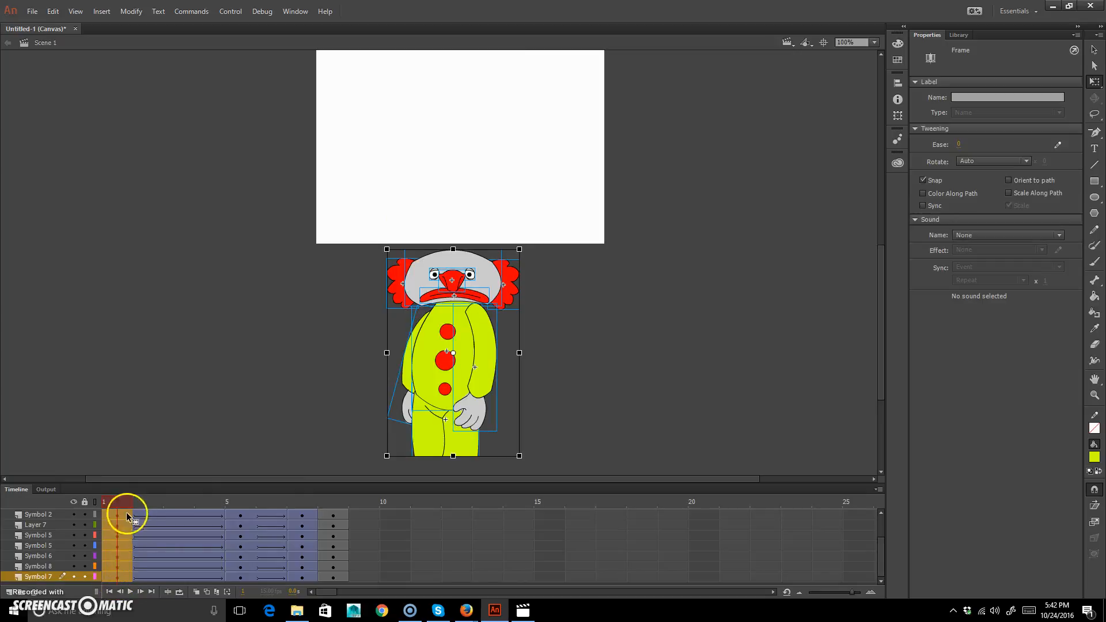
pyautogui.click(958, 144)
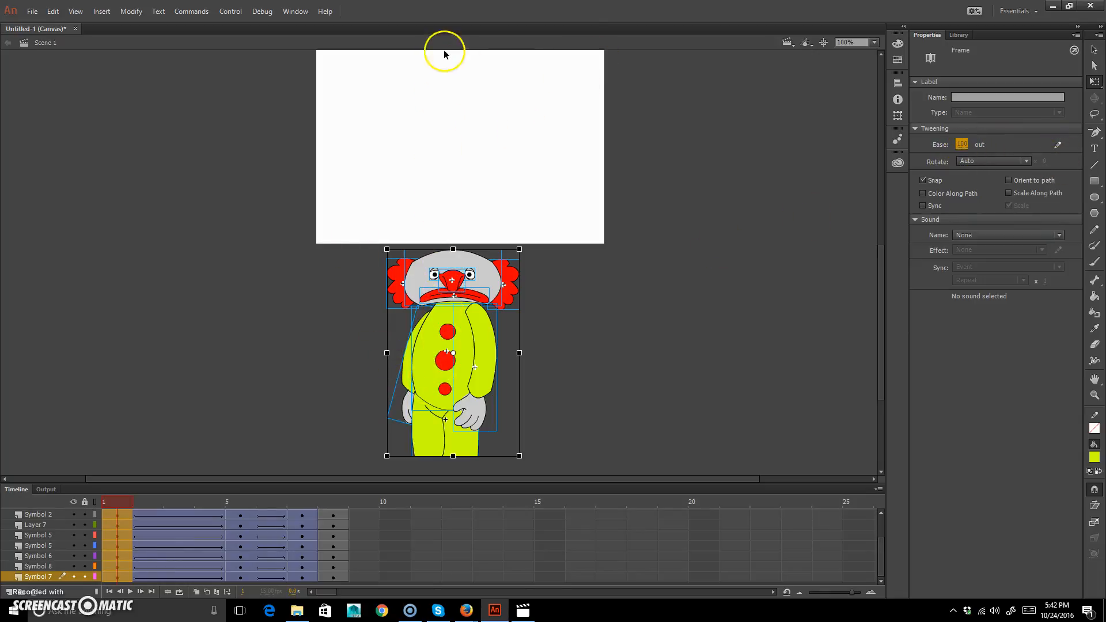
pyautogui.moveTo(962, 145); pyautogui.dragTo(663, 163)
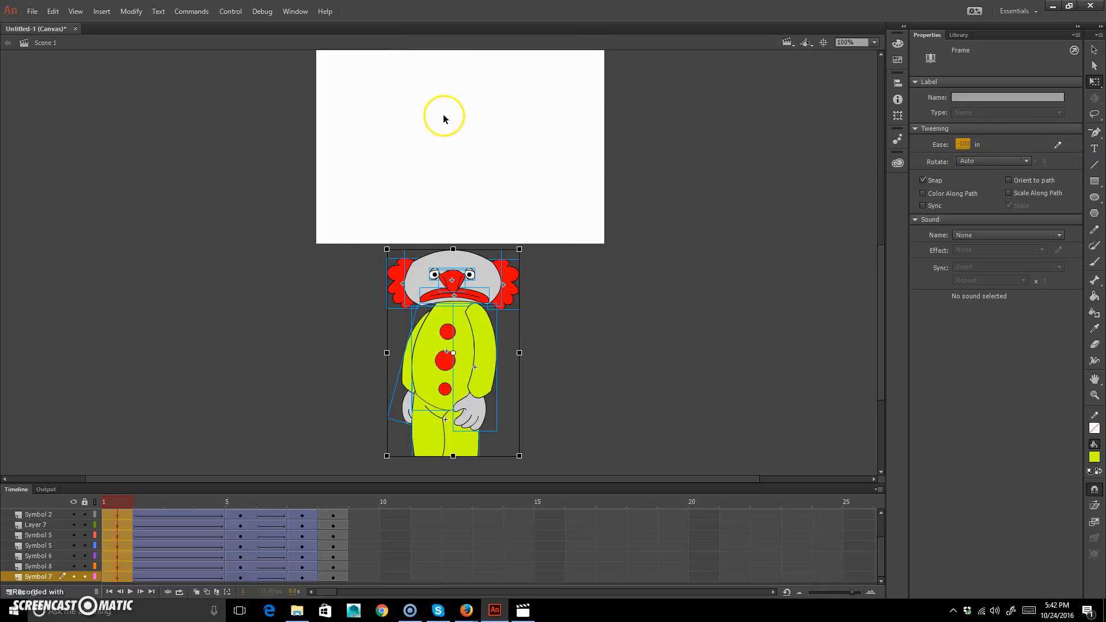
# Set the tween ease starting at frame 1 to 100 out on all layers.
pyautogui.moveTo(114, 503); pyautogui.dragTo(81, 502)
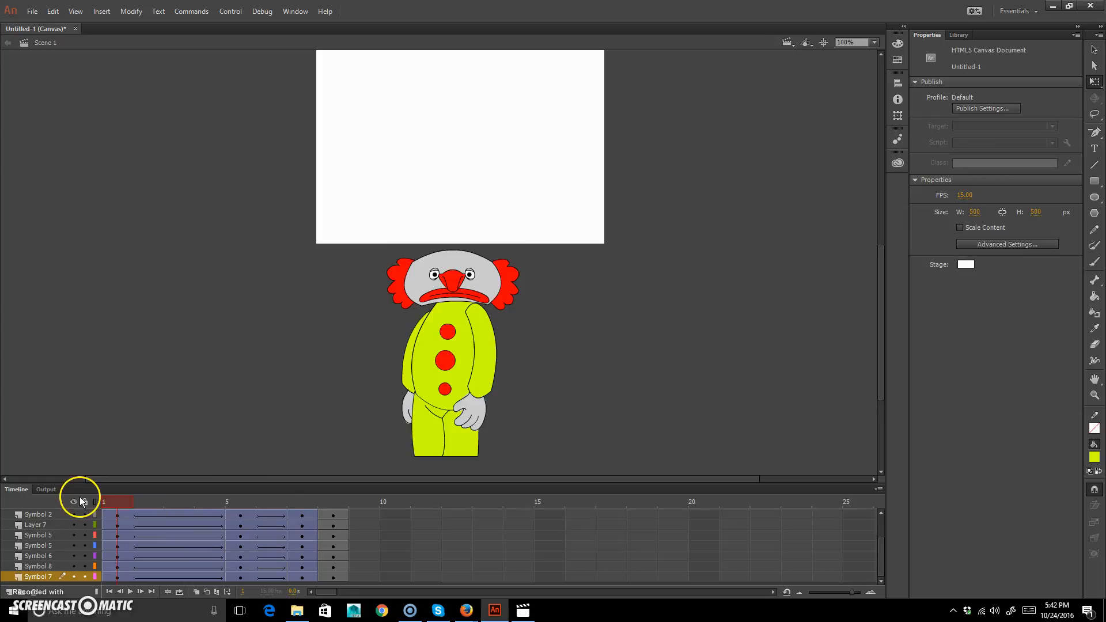
pyautogui.scroll(2, 115, 539)
pyautogui.moveTo(117, 515); pyautogui.dragTo(118, 578)
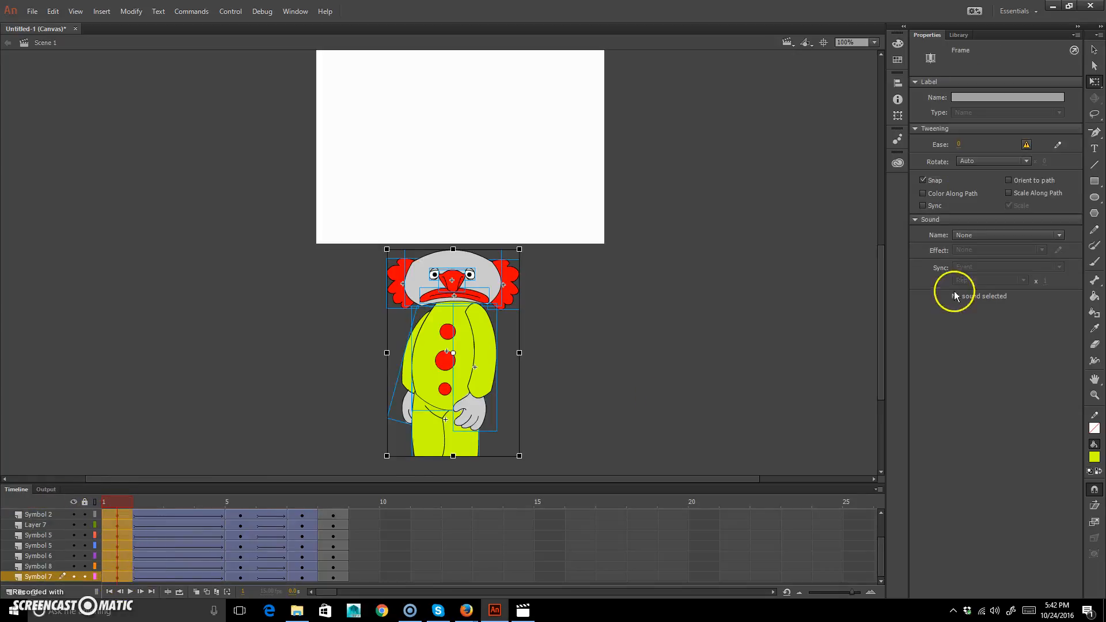
pyautogui.scroll(2, 118, 536)
pyautogui.scroll(-2, 122, 538)
pyautogui.moveTo(961, 145); pyautogui.dragTo(1105, 139)
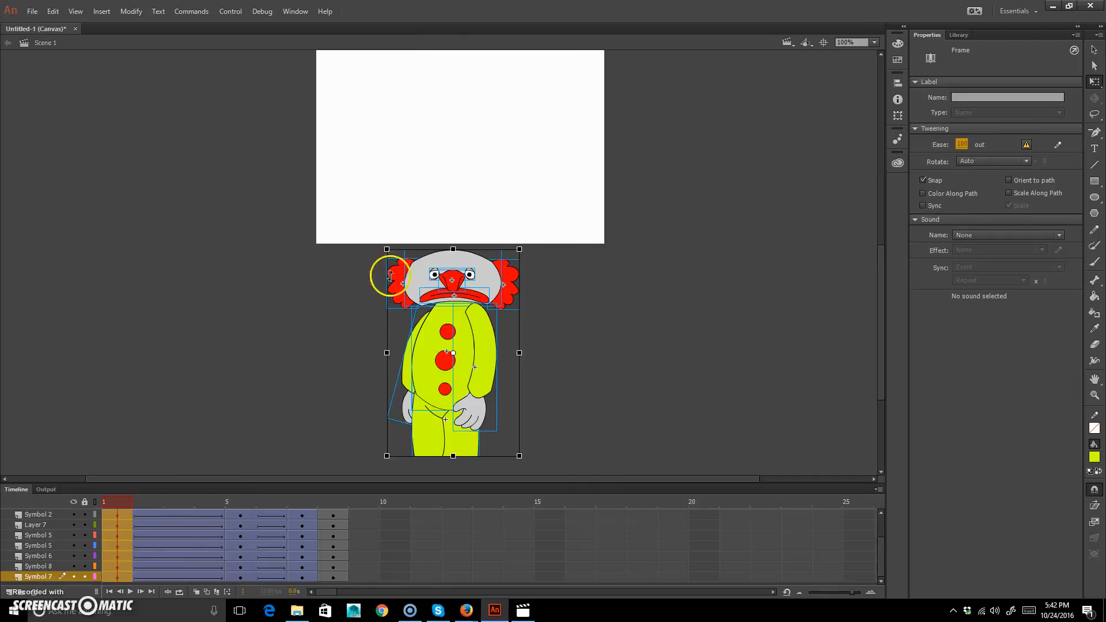
# Set the tween ease starting at frame 5 to -100 in on all layers and play back the animation.
pyautogui.moveTo(119, 500); pyautogui.dragTo(245, 511)
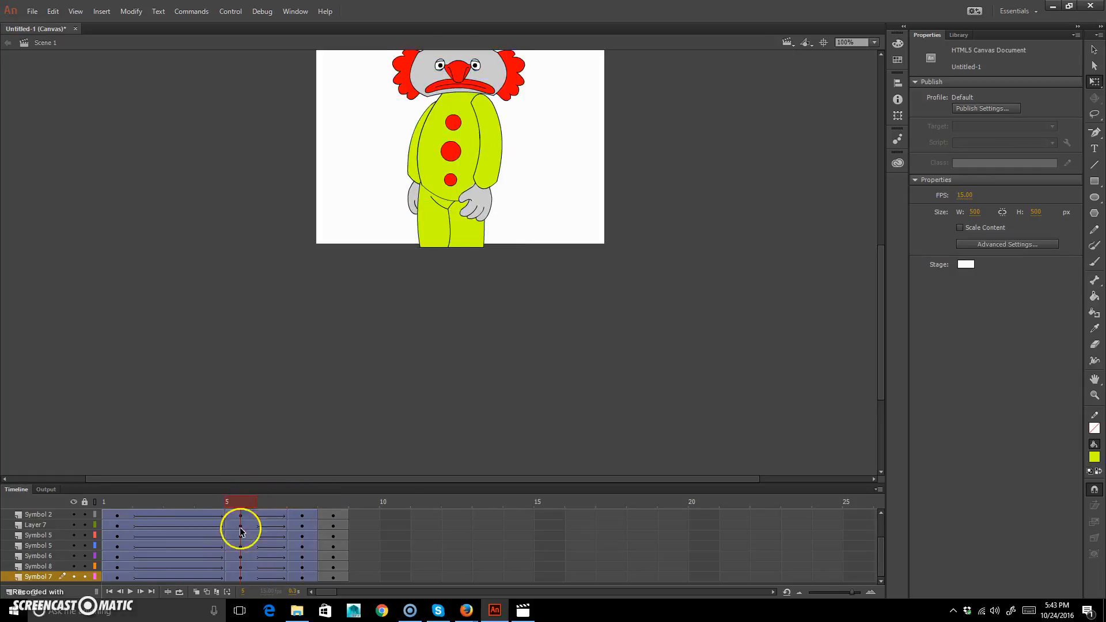
pyautogui.scroll(2, 252, 510)
pyautogui.click(237, 524)
pyautogui.scroll(-2, 227, 545)
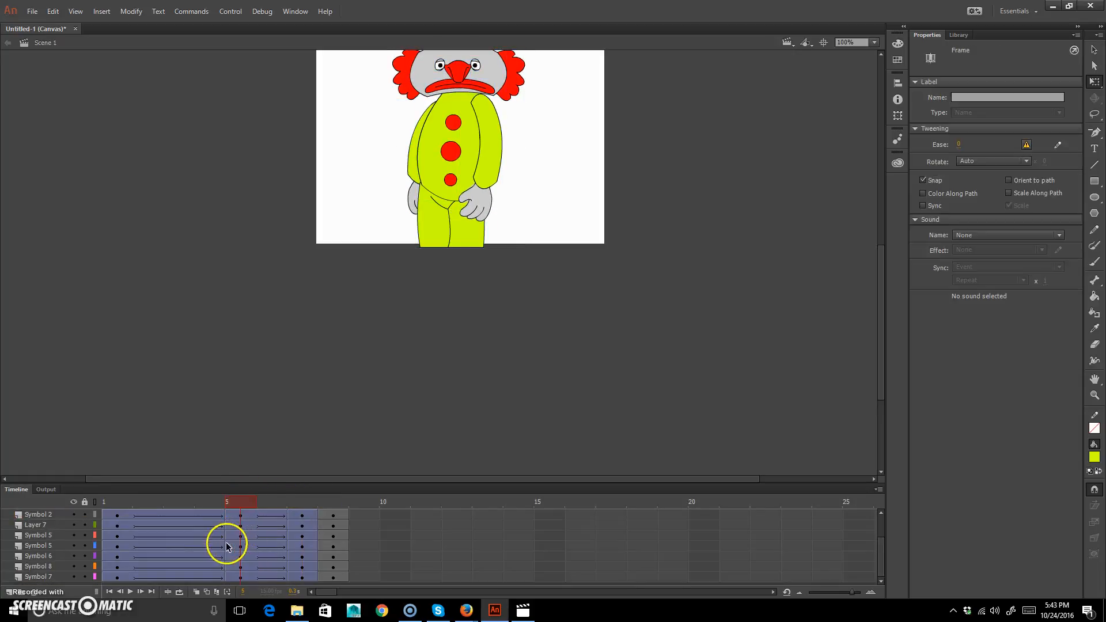
pyautogui.keyDown('shift'); pyautogui.click(236, 578); pyautogui.keyUp('shift')
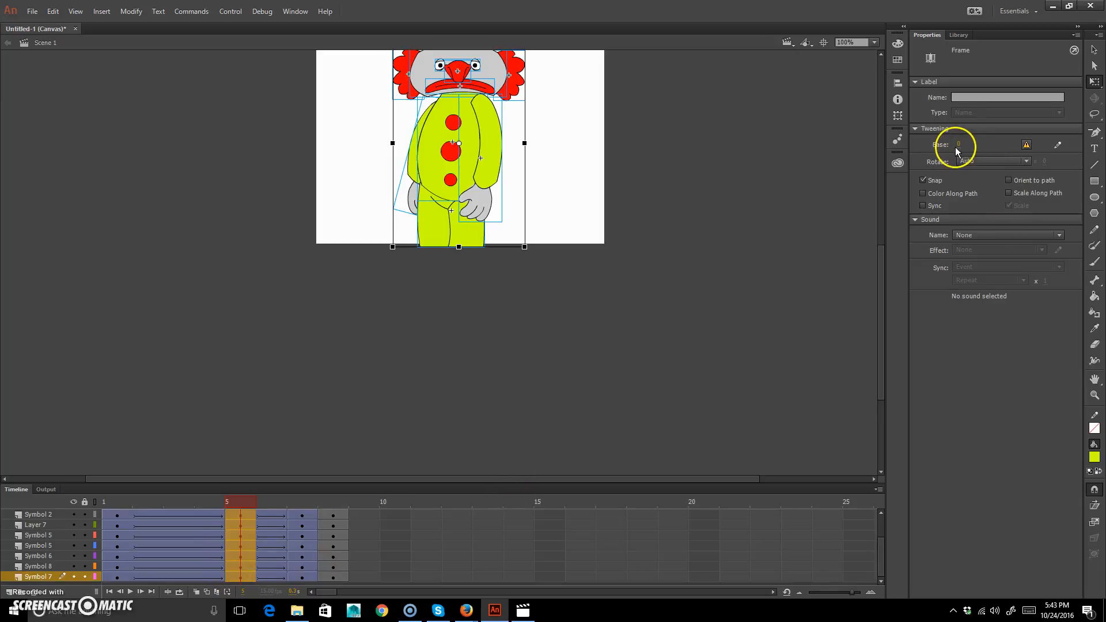
pyautogui.moveTo(958, 147); pyautogui.dragTo(707, 172)
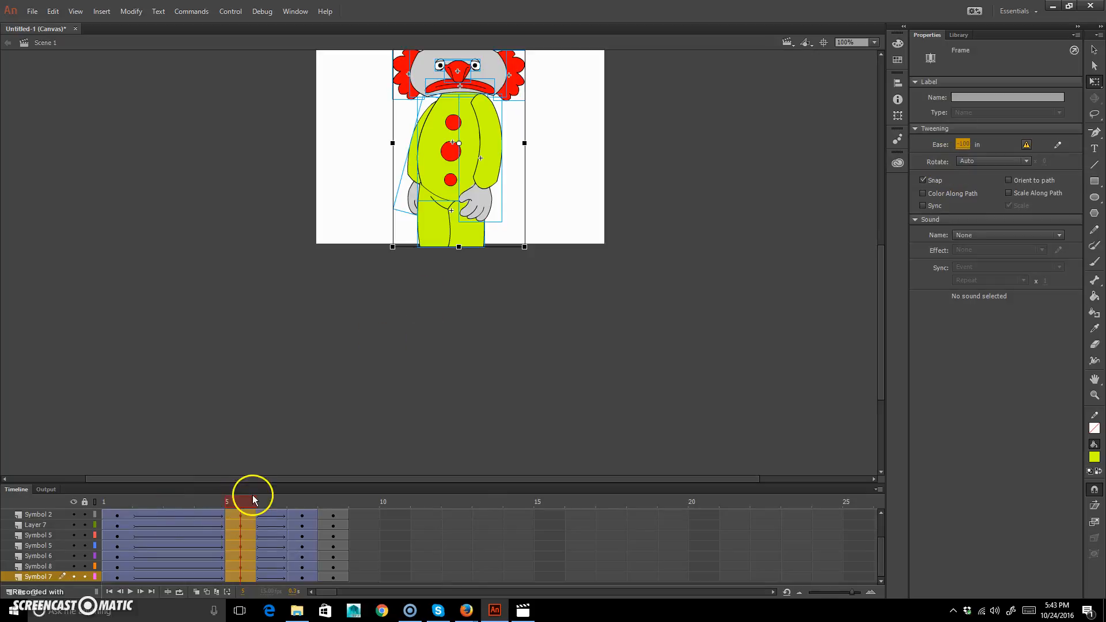
pyautogui.press('Return')
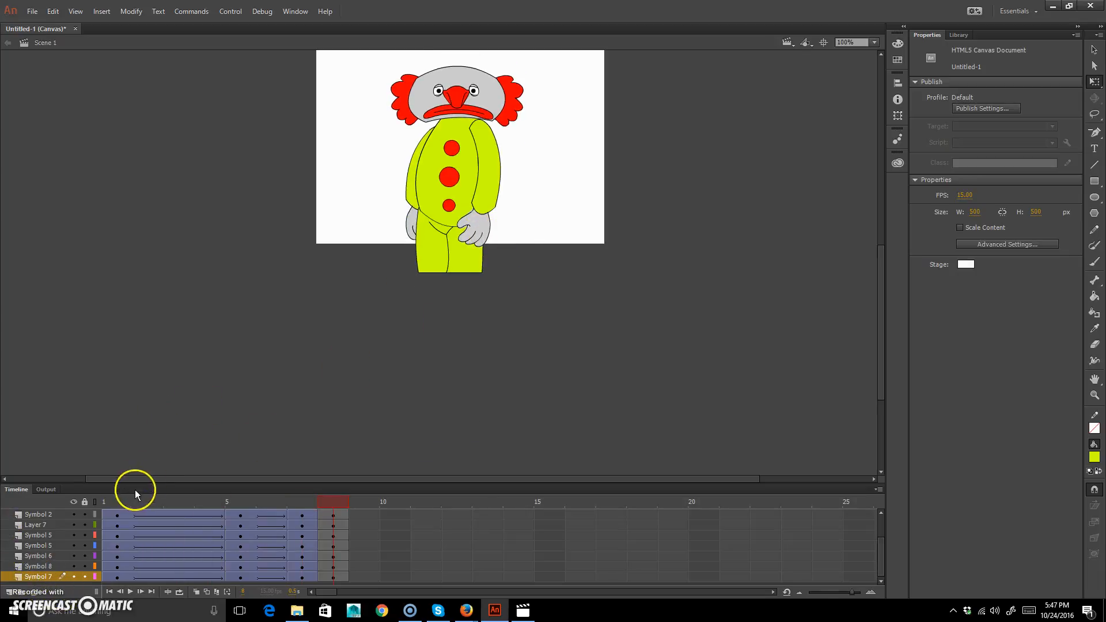
# Go to frame 3 and enlarge the view of the clown's head and torso to 200%.
pyautogui.click(96, 499)
pyautogui.click(176, 501)
pyautogui.moveTo(176, 498)
pyautogui.mouseDown()
pyautogui.moveTo(216, 497)
pyautogui.moveTo(126, 502)
pyautogui.moveTo(267, 504)
pyautogui.moveTo(177, 508)
pyautogui.mouseUp()
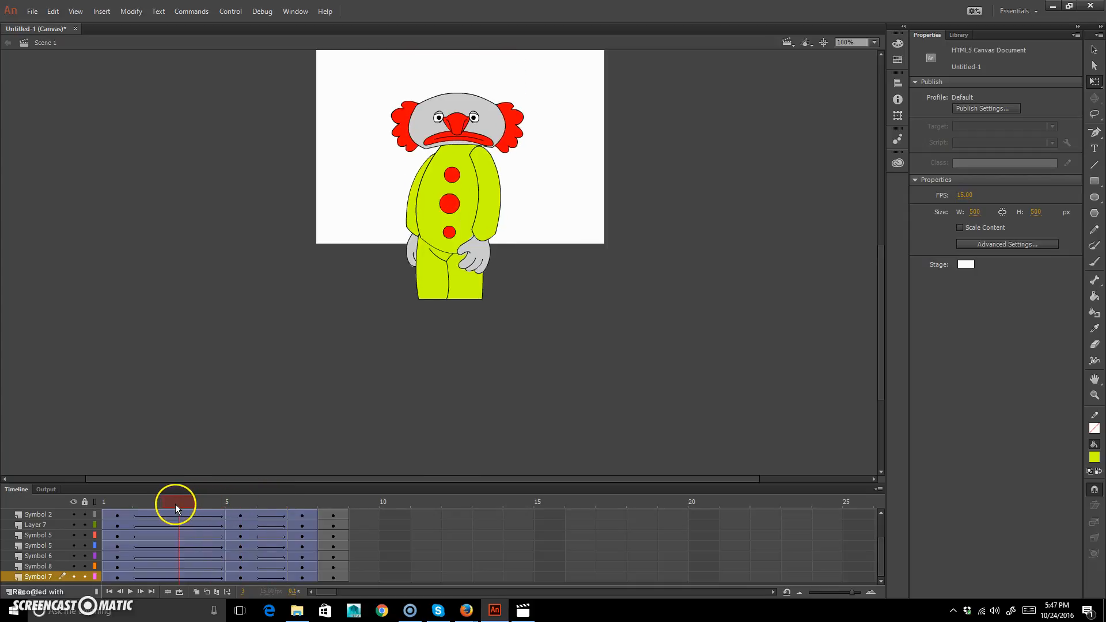
pyautogui.click(487, 116)
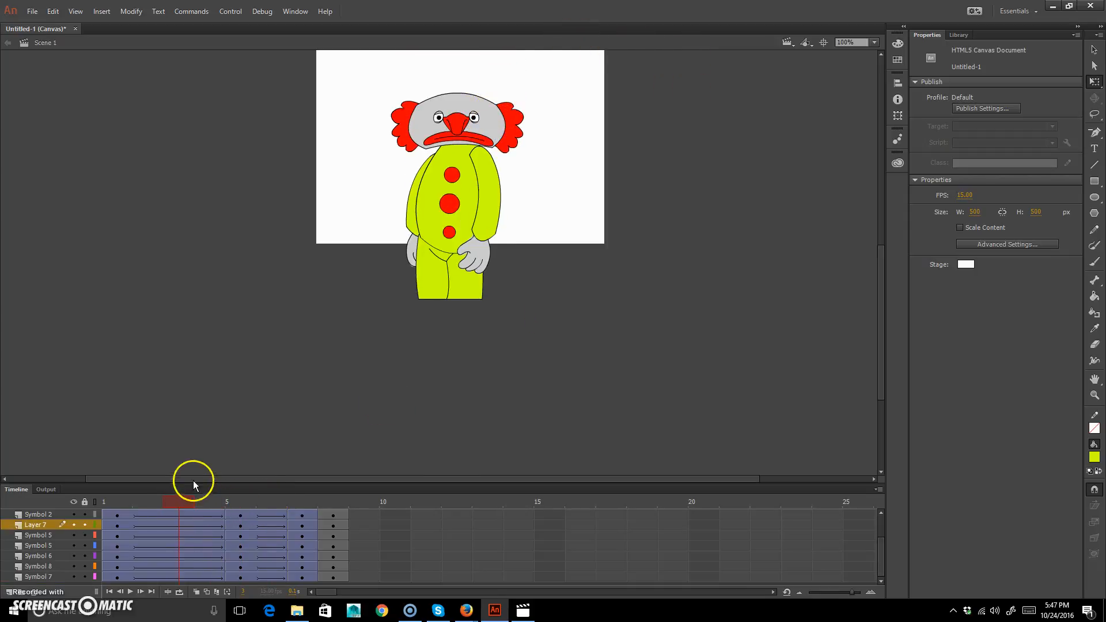
pyautogui.moveTo(171, 497)
pyautogui.mouseDown()
pyautogui.moveTo(161, 495)
pyautogui.moveTo(200, 499)
pyautogui.moveTo(183, 499)
pyautogui.mouseUp()
pyautogui.hotkey('ctrl', '=')
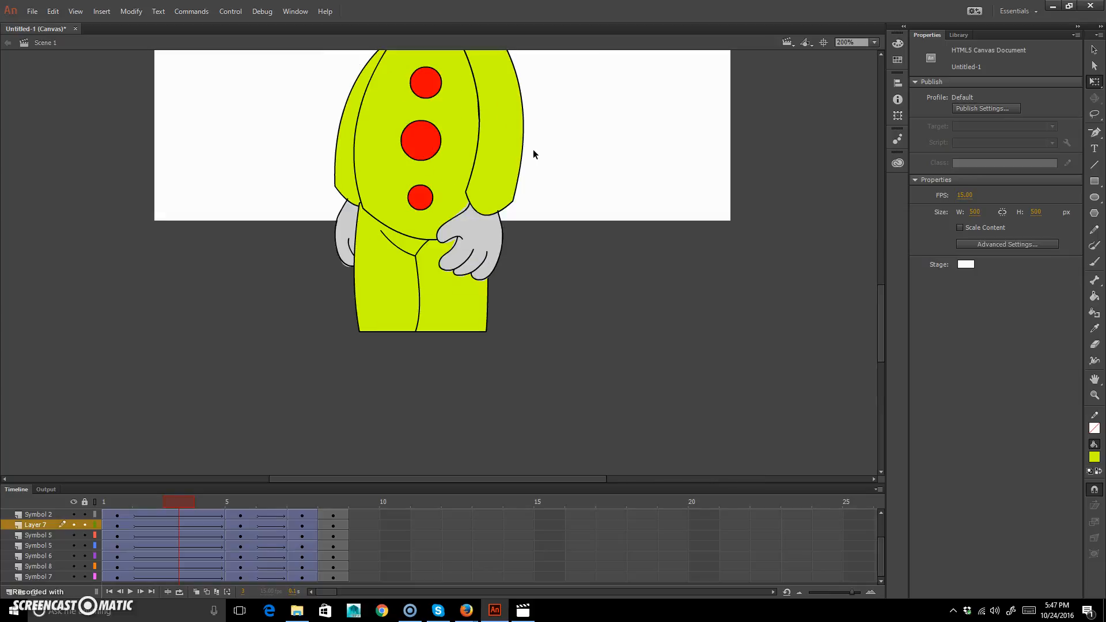
pyautogui.moveTo(616, 135); pyautogui.dragTo(590, 309)
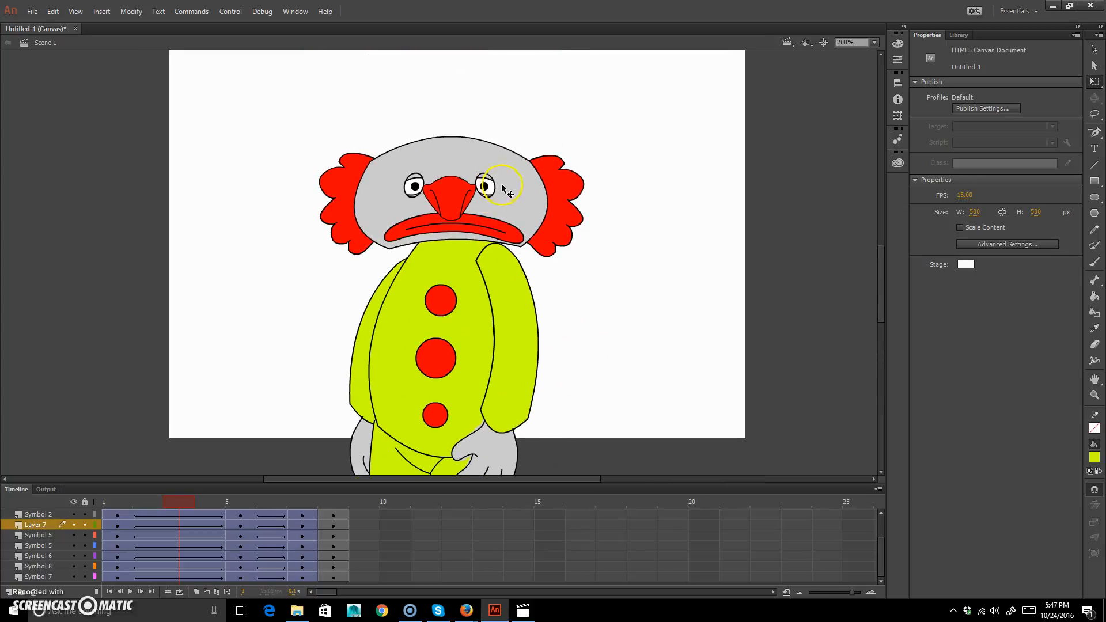
pyautogui.click(1095, 49)
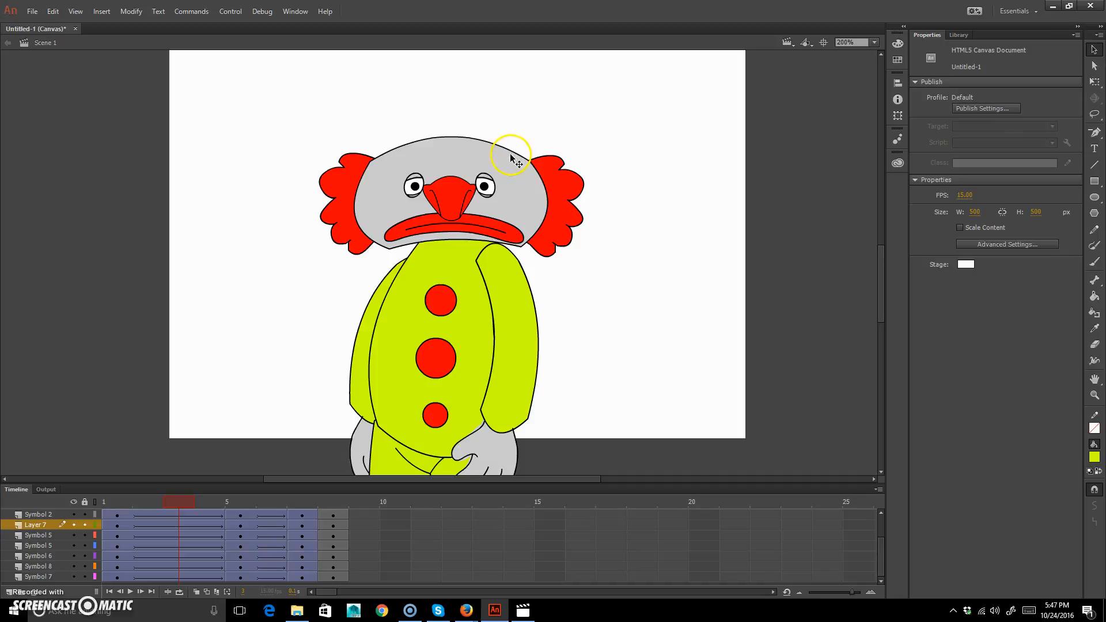
pyautogui.click(425, 556)
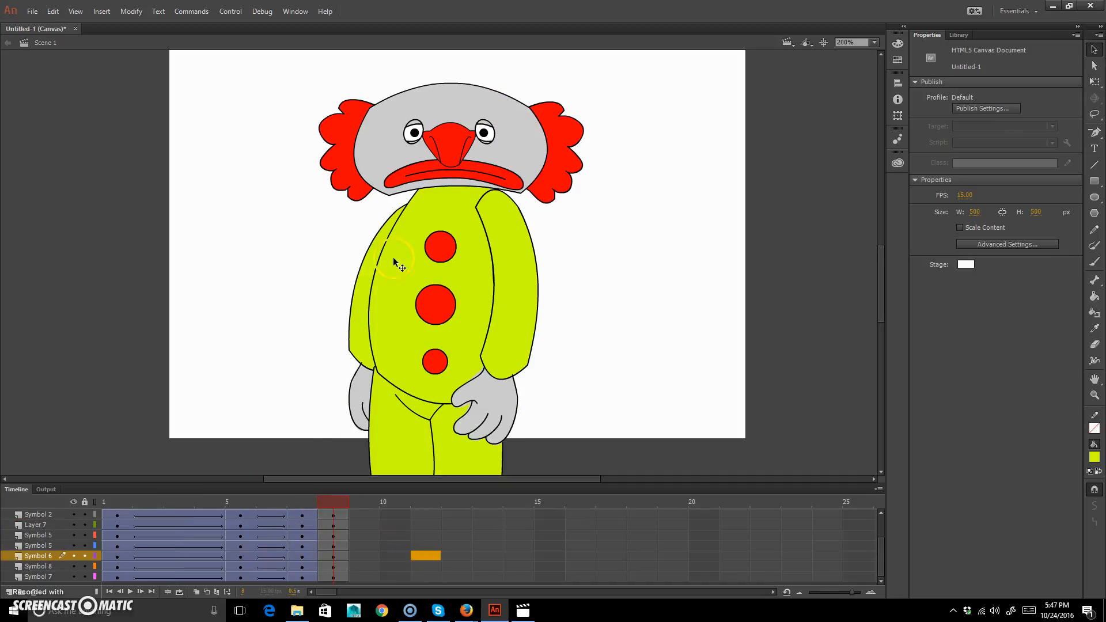
pyautogui.click(188, 502)
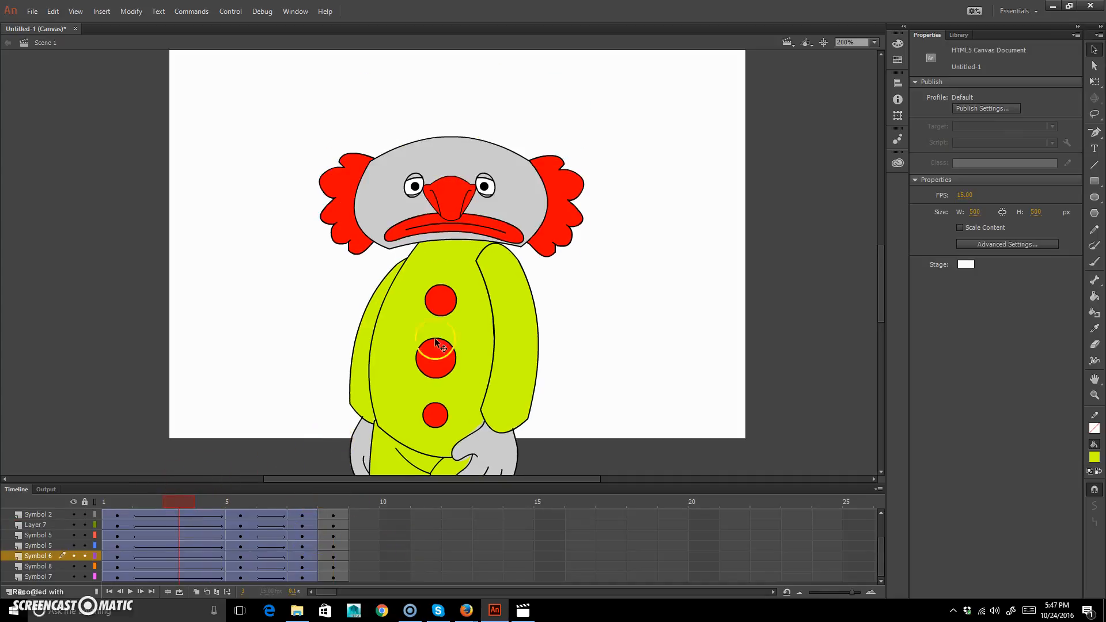
# Widen and flatten the clown's head on frame 3 to about 178 by 91 px and tilt it counterclockwise.
pyautogui.moveTo(518, 198); pyautogui.dragTo(518, 190)
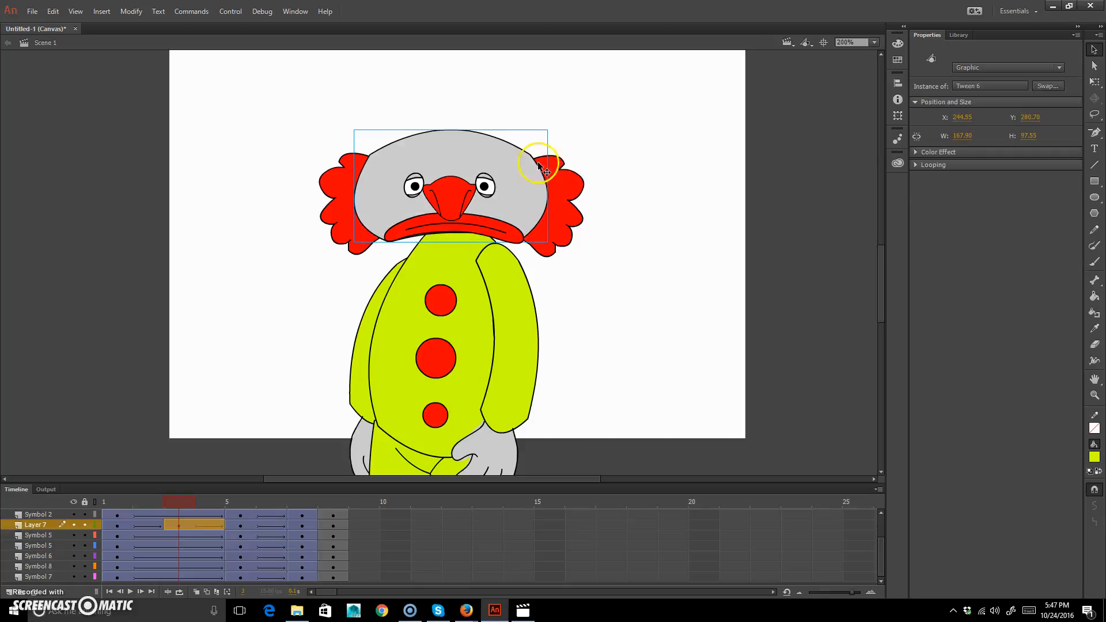
pyautogui.hotkey('ctrl', 'z')
pyautogui.click(1095, 82)
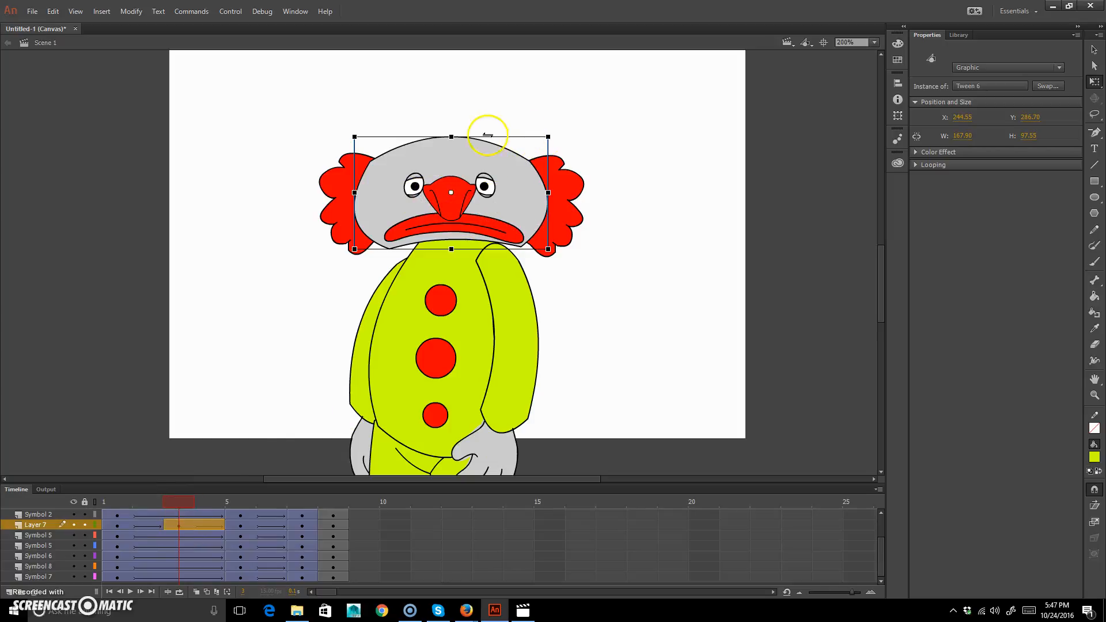
pyautogui.moveTo(550, 193)
pyautogui.mouseDown()
pyautogui.moveTo(539, 192)
pyautogui.moveTo(560, 188)
pyautogui.moveTo(549, 197)
pyautogui.mouseUp()
pyautogui.moveTo(450, 137); pyautogui.dragTo(450, 141)
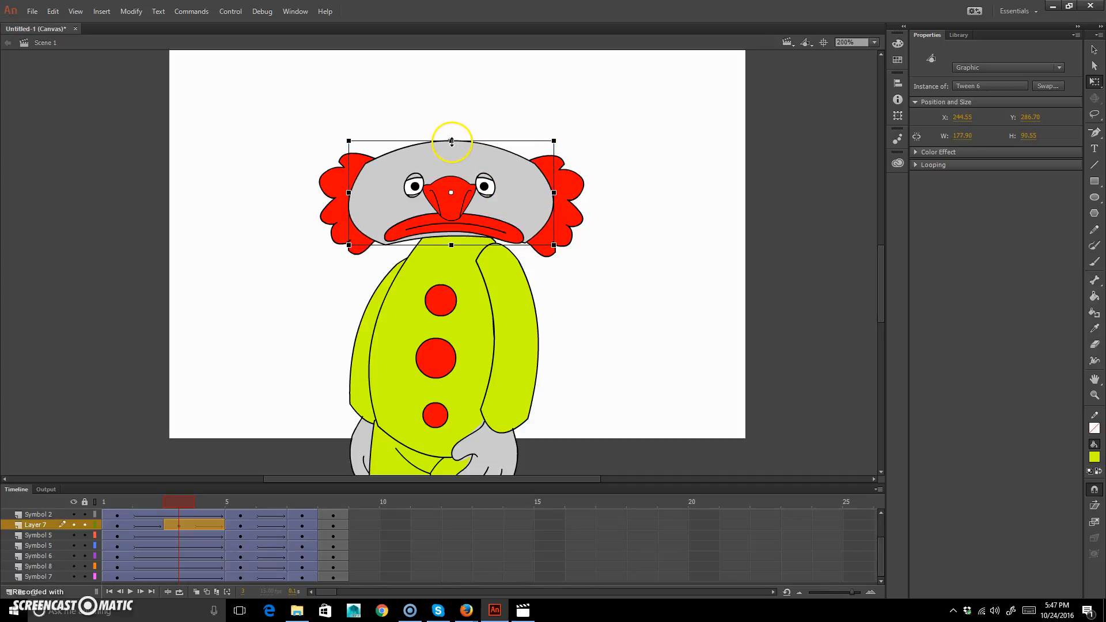
pyautogui.moveTo(564, 141); pyautogui.dragTo(477, 168)
pyautogui.moveTo(355, 234); pyautogui.dragTo(354, 241)
# Lower the nose on frame 3 to about Y 294.5, widen it to about 52 px, and undo the attempted rotation.
pyautogui.click(459, 195)
pyautogui.moveTo(448, 213); pyautogui.dragTo(443, 201)
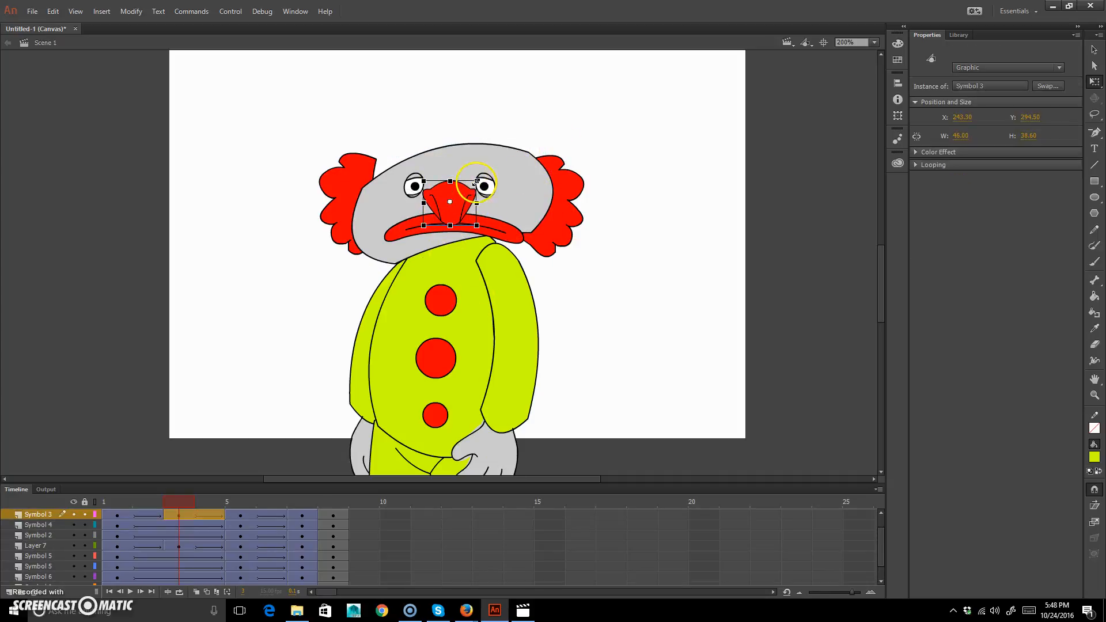
pyautogui.moveTo(476, 201); pyautogui.dragTo(487, 169)
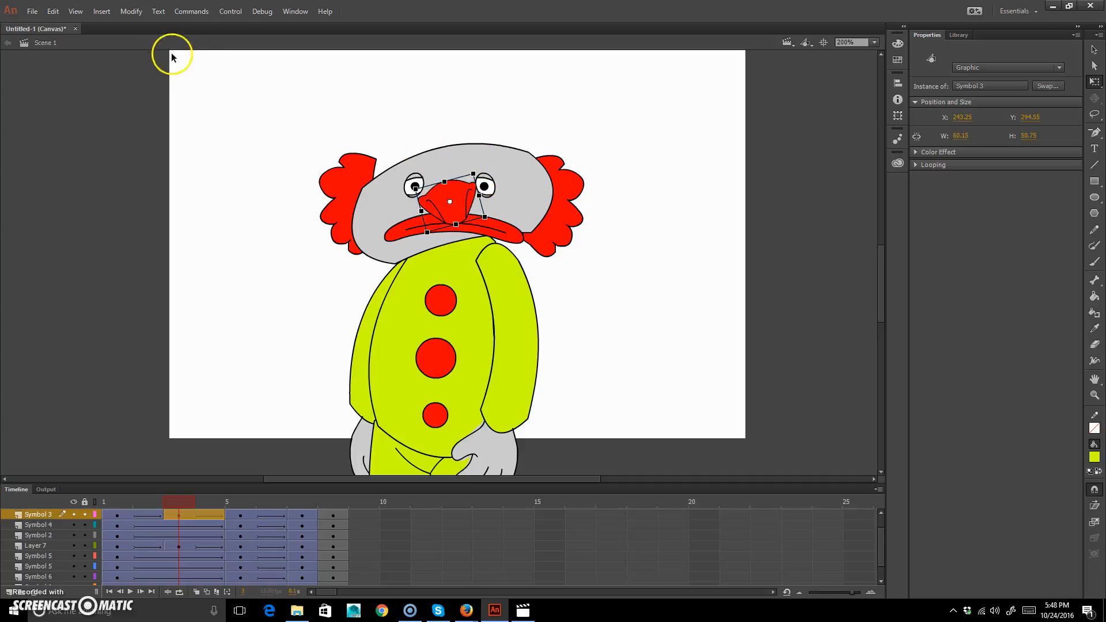
pyautogui.hotkey('ctrl', 'z')
# Turn off snapping to guides, snapping to objects, and snapping bitmaps to pixels.
pyautogui.click(76, 11)
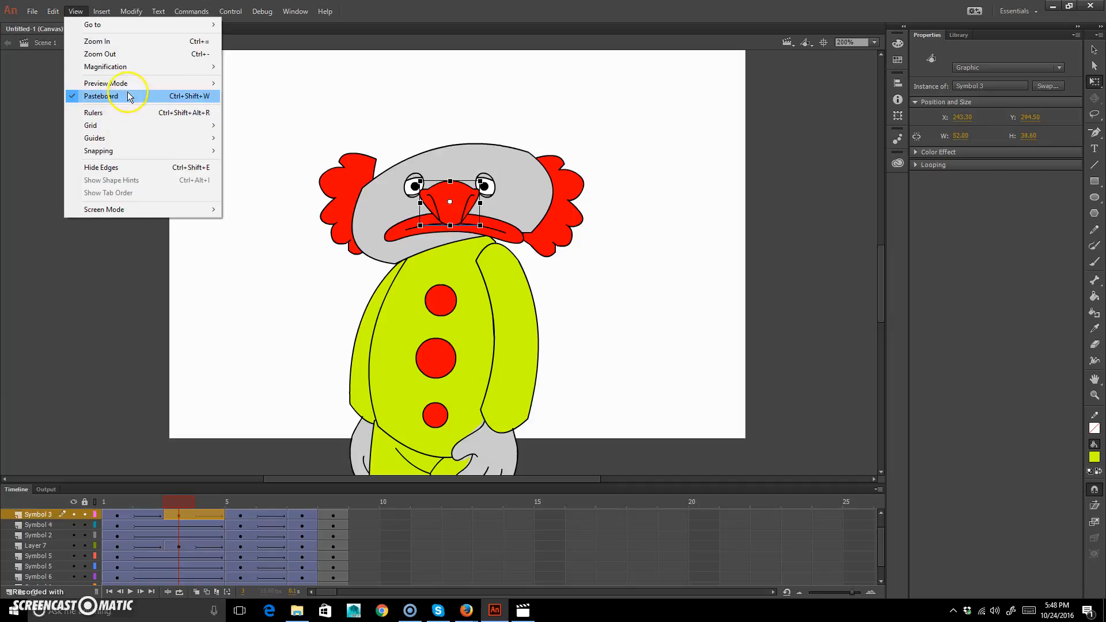
pyautogui.moveTo(136, 152)
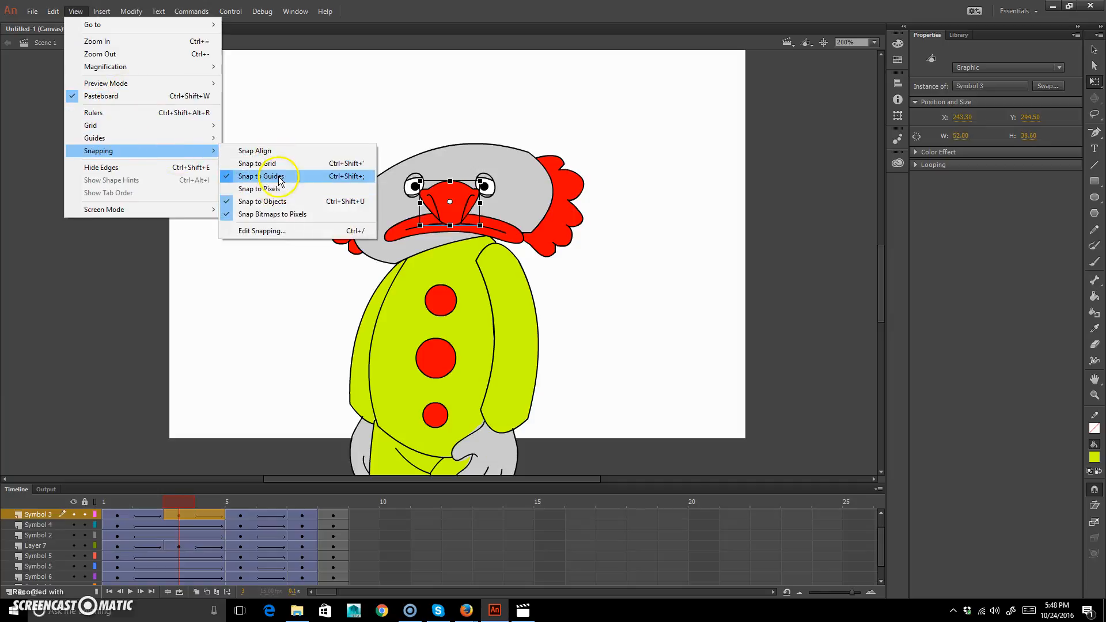
pyautogui.click(280, 176)
pyautogui.click(76, 11)
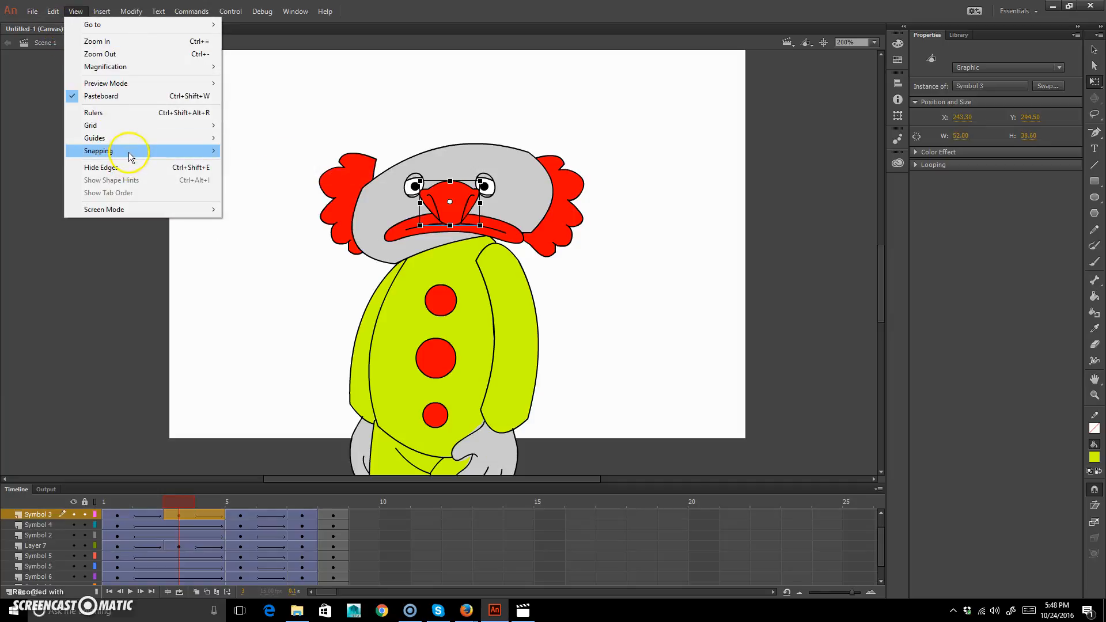
pyautogui.moveTo(133, 153)
pyautogui.click(280, 201)
pyautogui.click(85, 12)
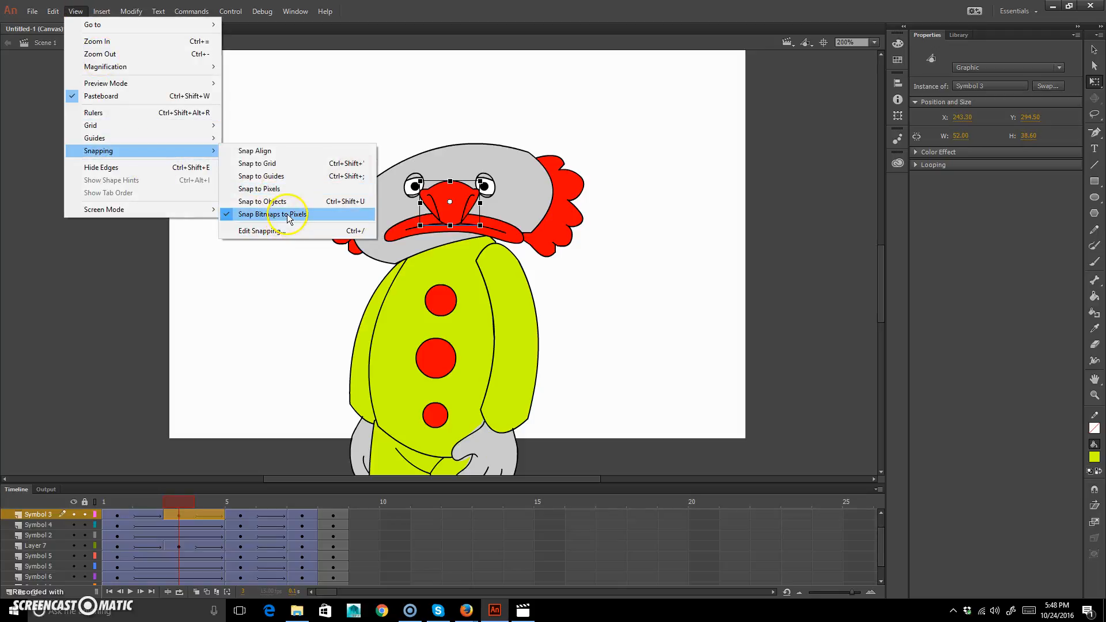
pyautogui.click(288, 215)
# Flatten and tilt the nose on frame 3, and lower, tilt and squash the eyes into slits about 98 px wide.
pyautogui.moveTo(484, 184)
pyautogui.mouseDown()
pyautogui.moveTo(446, 185)
pyautogui.moveTo(481, 196)
pyautogui.mouseUp()
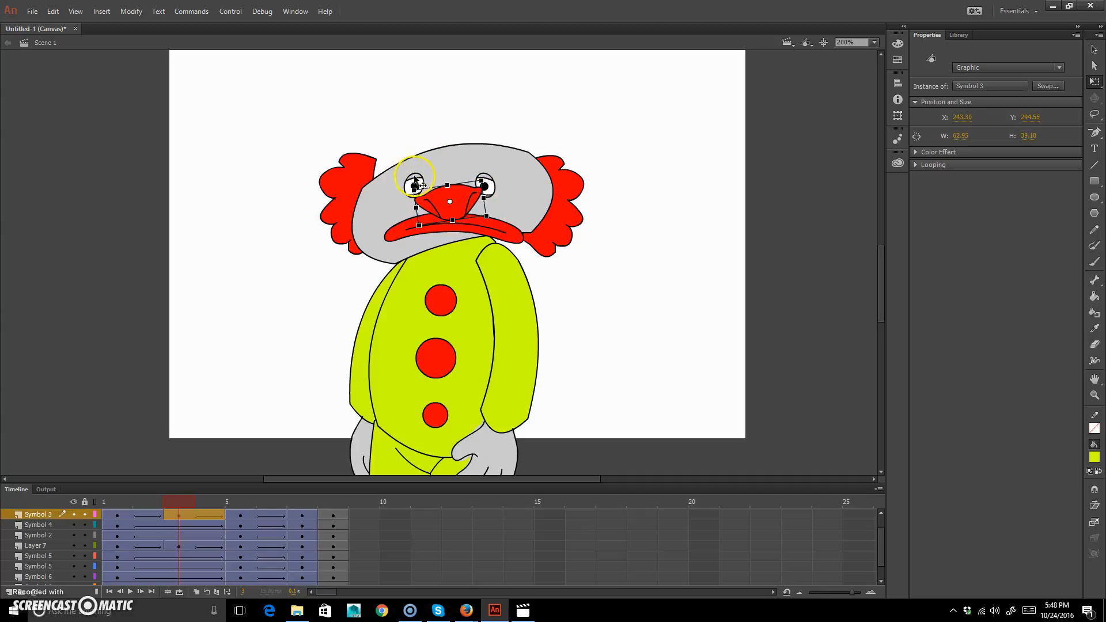
pyautogui.click(415, 177)
pyautogui.moveTo(417, 177); pyautogui.dragTo(411, 195)
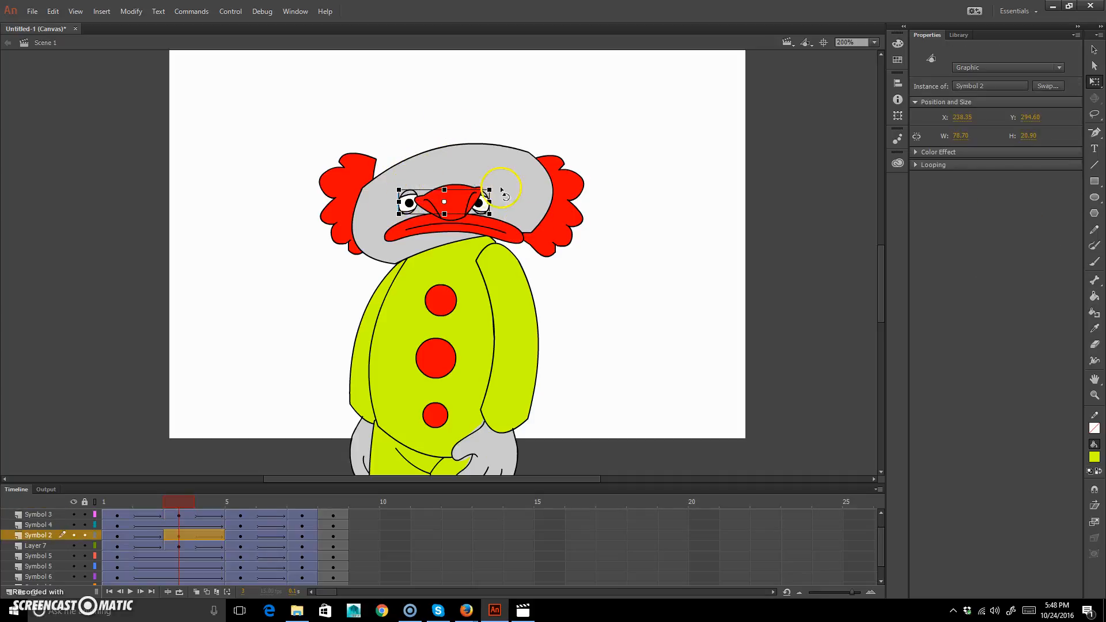
pyautogui.moveTo(493, 189)
pyautogui.mouseDown()
pyautogui.moveTo(494, 170)
pyautogui.moveTo(483, 209)
pyautogui.moveTo(501, 192)
pyautogui.mouseUp()
pyautogui.moveTo(447, 214); pyautogui.dragTo(445, 202)
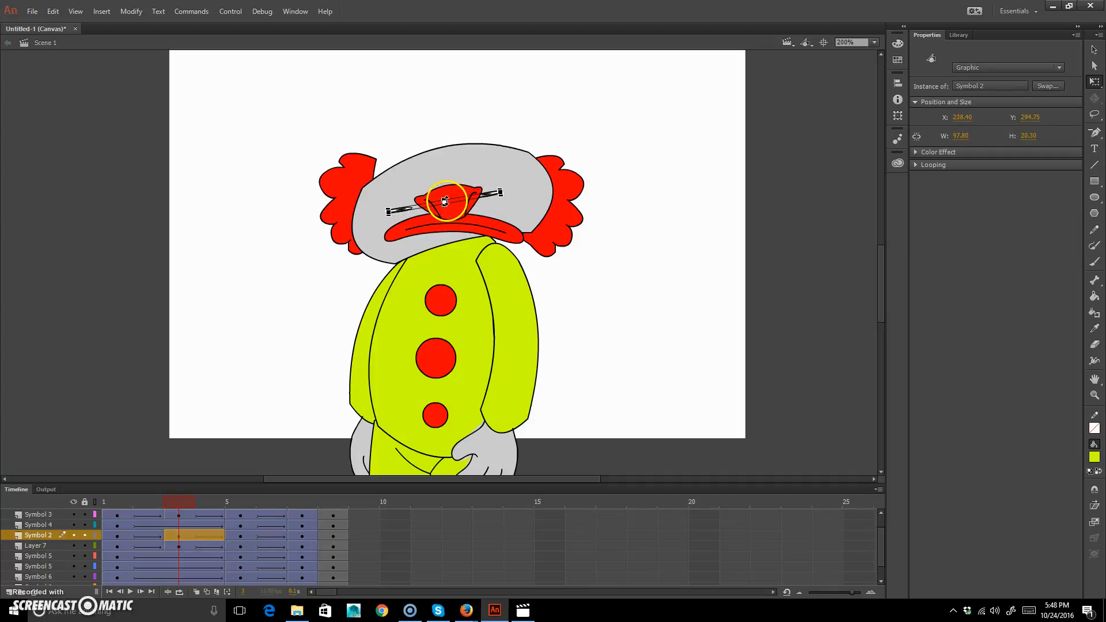
# Tilt the mouth on frame 3 to follow the head and flatten it into a thinner shape.
pyautogui.click(491, 231)
pyautogui.click(513, 233)
pyautogui.moveTo(528, 215)
pyautogui.mouseDown()
pyautogui.moveTo(522, 195)
pyautogui.moveTo(539, 211)
pyautogui.mouseUp()
pyautogui.moveTo(456, 216); pyautogui.dragTo(458, 223)
# Lower and skew both hair tufts on frame 3 so their outer edges match the tilted, squashed head.
pyautogui.click(374, 185)
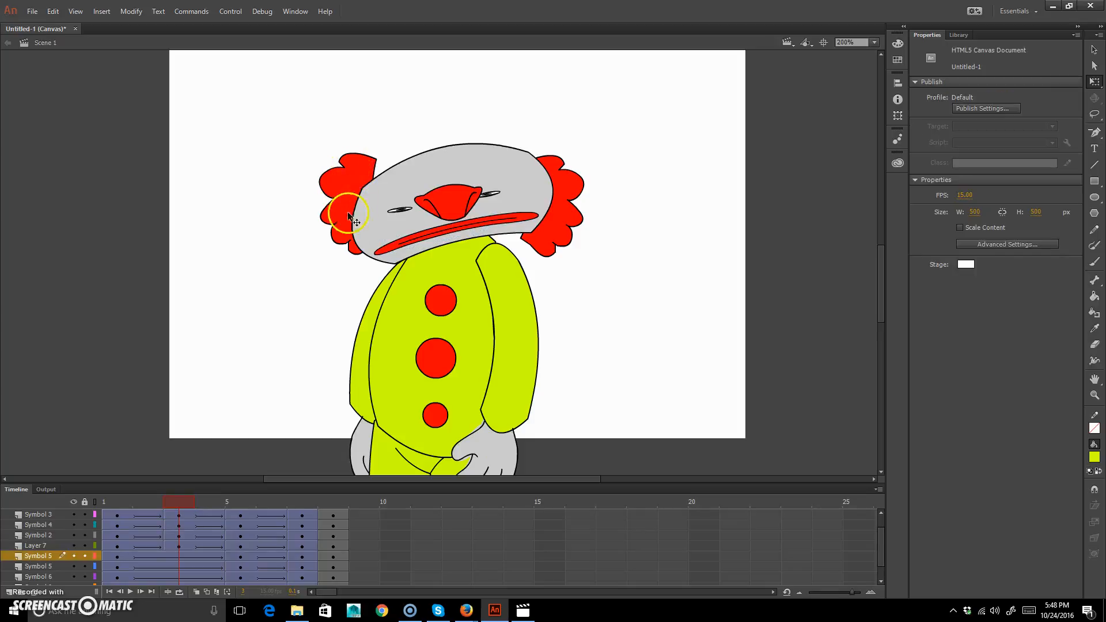
pyautogui.moveTo(351, 179); pyautogui.dragTo(343, 223)
pyautogui.click(588, 216)
pyautogui.moveTo(567, 218); pyautogui.dragTo(552, 246)
# Raise both arms on frame 3 toward the head, the right one to about Y 421 and the left one to about Y 418.
pyautogui.click(501, 307)
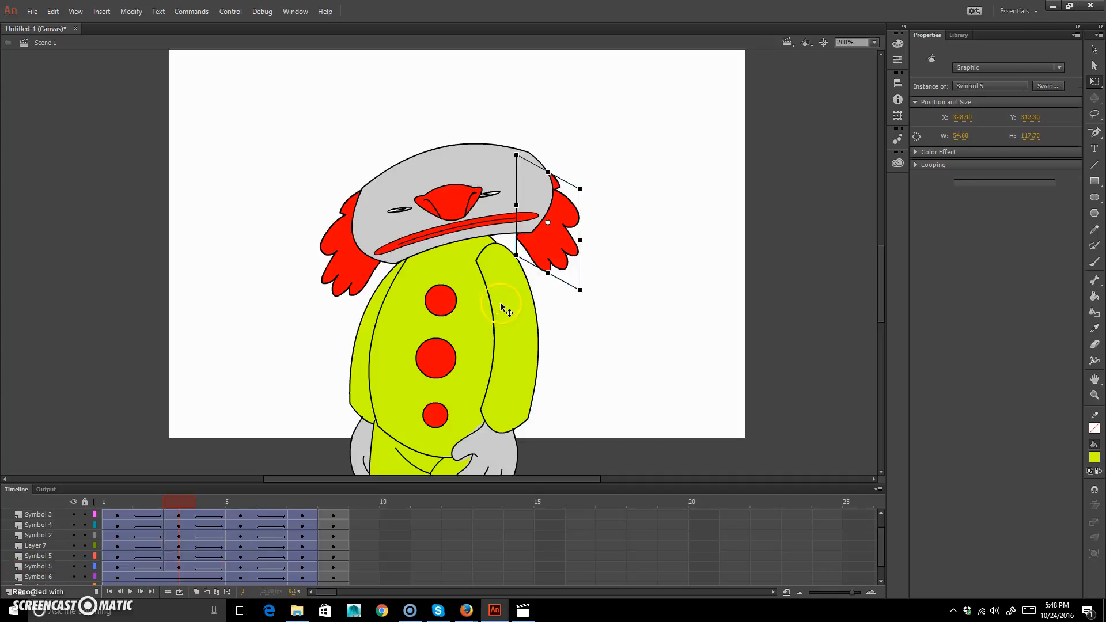
pyautogui.moveTo(511, 315); pyautogui.dragTo(507, 290)
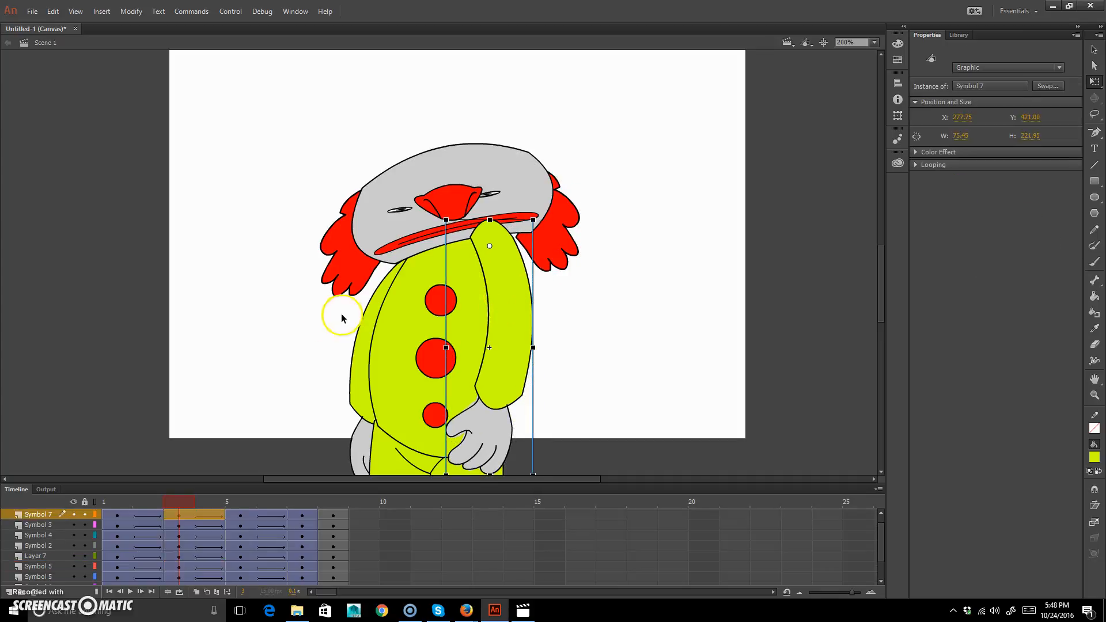
pyautogui.click(345, 316)
pyautogui.moveTo(364, 346); pyautogui.dragTo(372, 321)
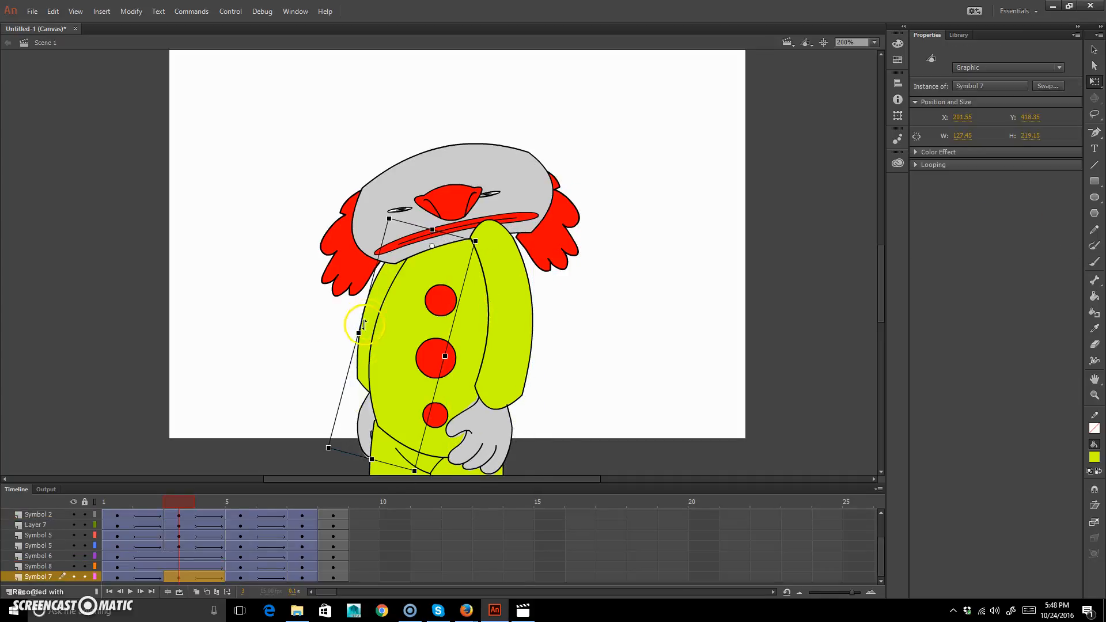
# Skew both hair tufts upward on frame 6 so their outer edges flare above the sides of the head.
pyautogui.click(516, 327)
pyautogui.scroll(-4, 529, 353)
pyautogui.scroll(2, 527, 353)
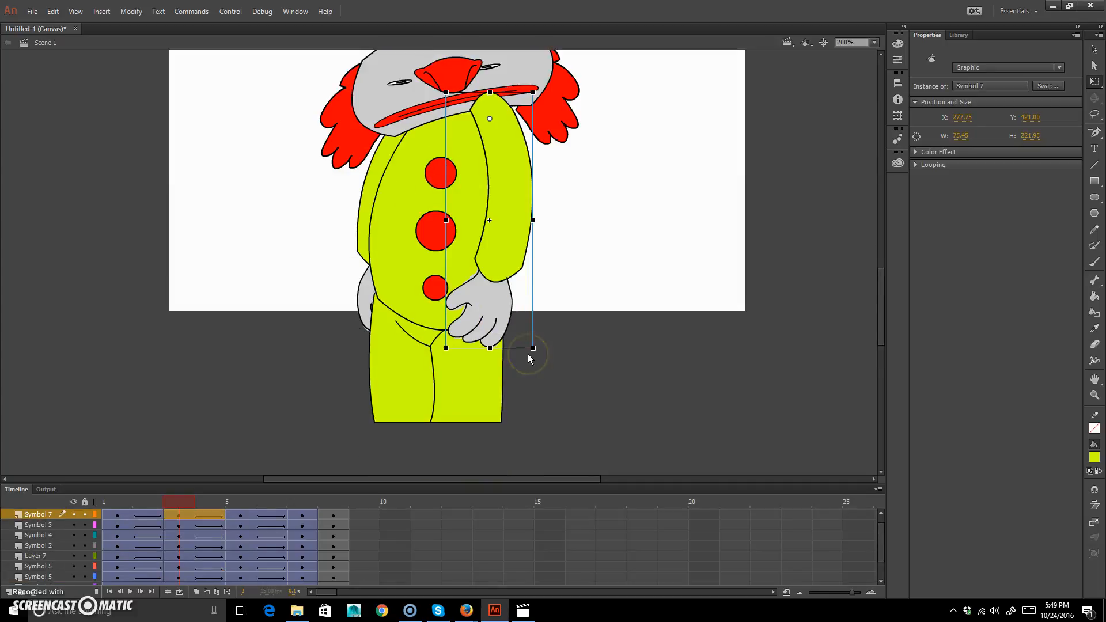
pyautogui.scroll(2, 495, 355)
pyautogui.moveTo(179, 496); pyautogui.dragTo(235, 484)
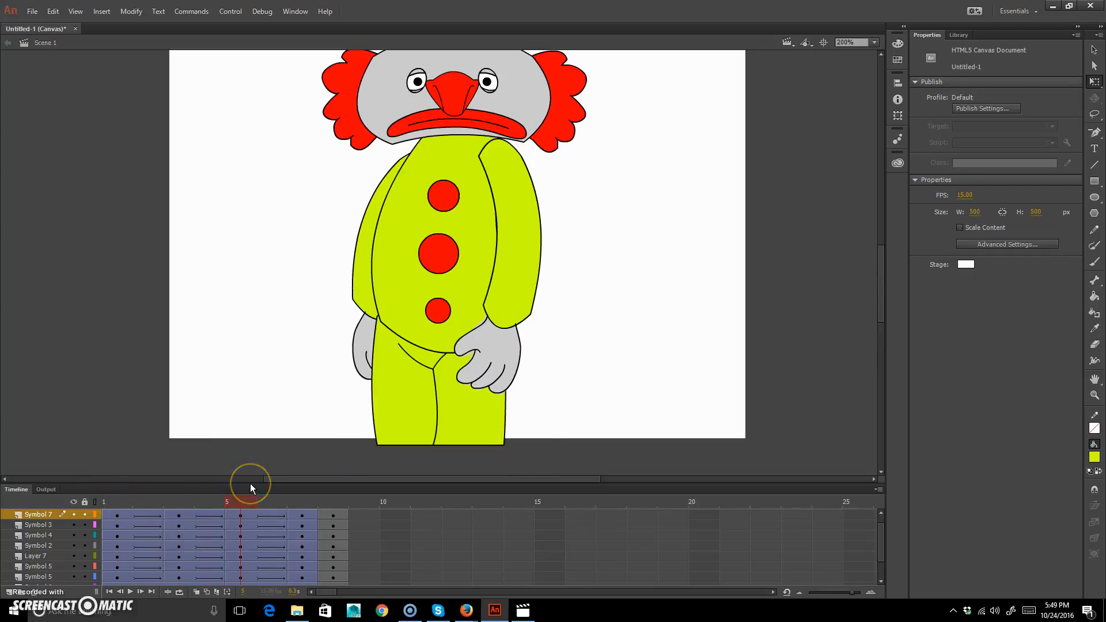
pyautogui.moveTo(250, 483); pyautogui.dragTo(263, 484)
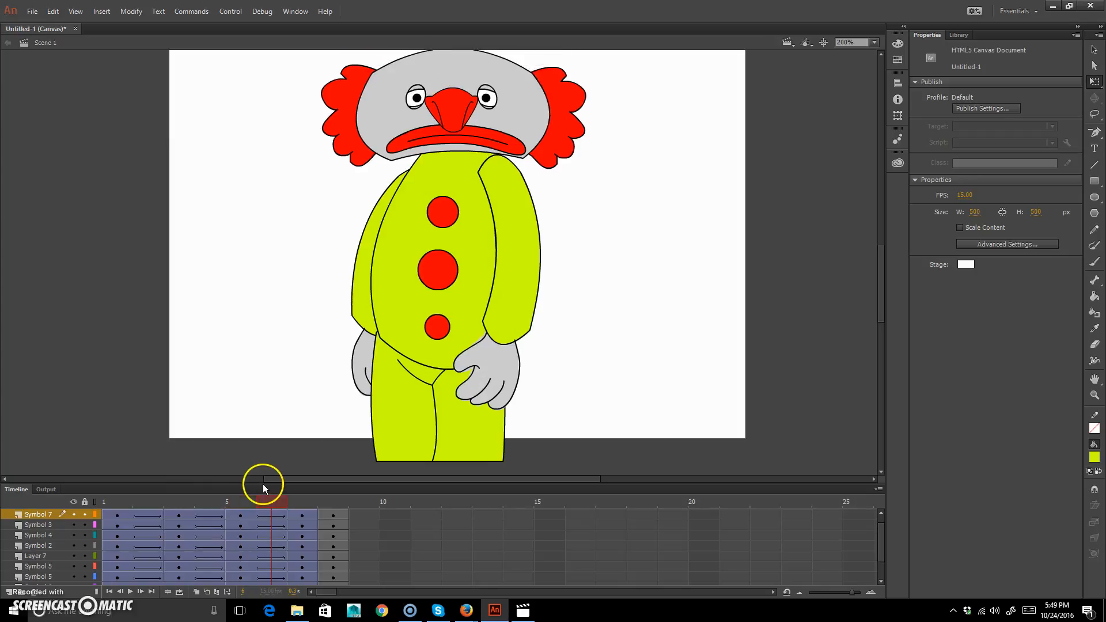
pyautogui.click(569, 111)
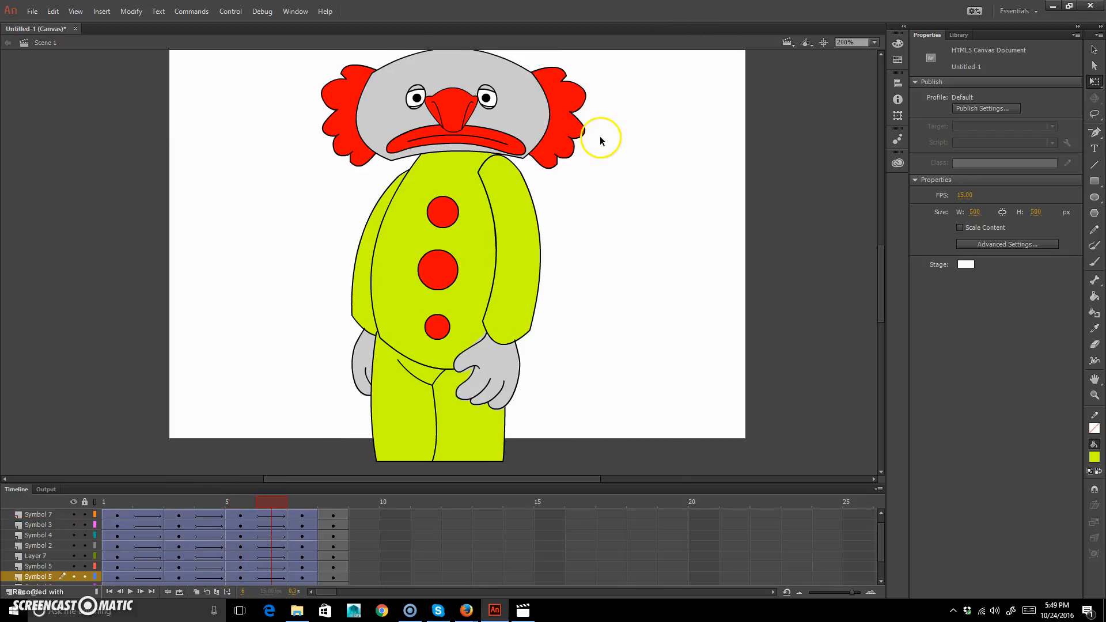
pyautogui.moveTo(564, 129)
pyautogui.mouseDown()
pyautogui.moveTo(593, 119)
pyautogui.moveTo(571, 110)
pyautogui.mouseUp()
pyautogui.moveTo(349, 104)
pyautogui.mouseDown()
pyautogui.moveTo(321, 73)
pyautogui.moveTo(346, 92)
pyautogui.moveTo(350, 82)
pyautogui.mouseUp()
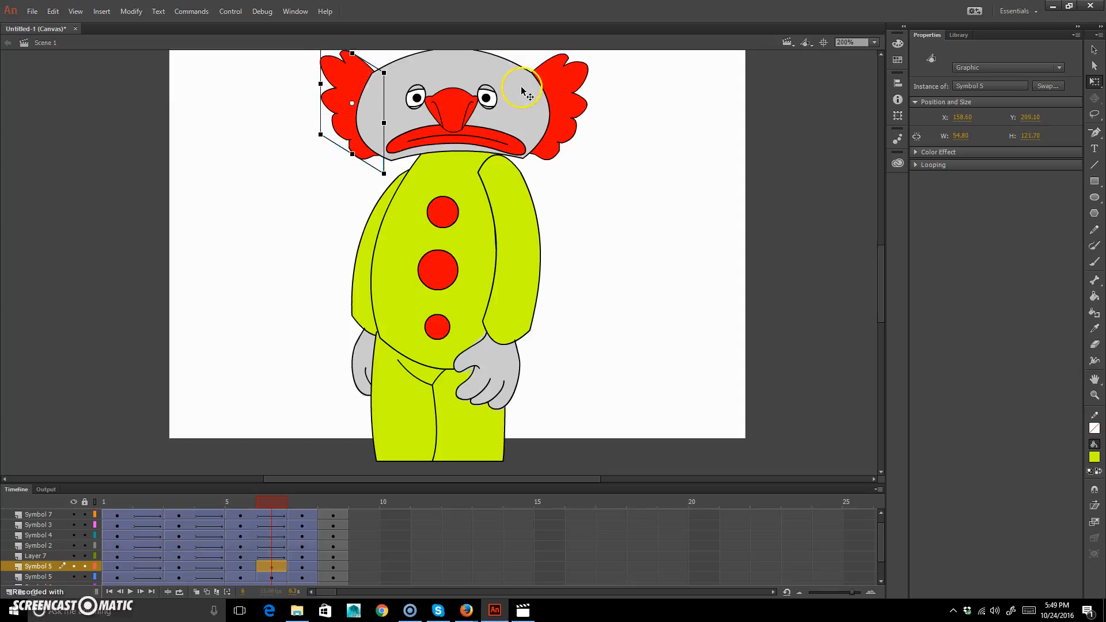
# Stretch the head on frame 6 taller and narrower, to about 153 px wide and 111 px high.
pyautogui.click(603, 136)
pyautogui.moveTo(622, 148); pyautogui.dragTo(618, 225)
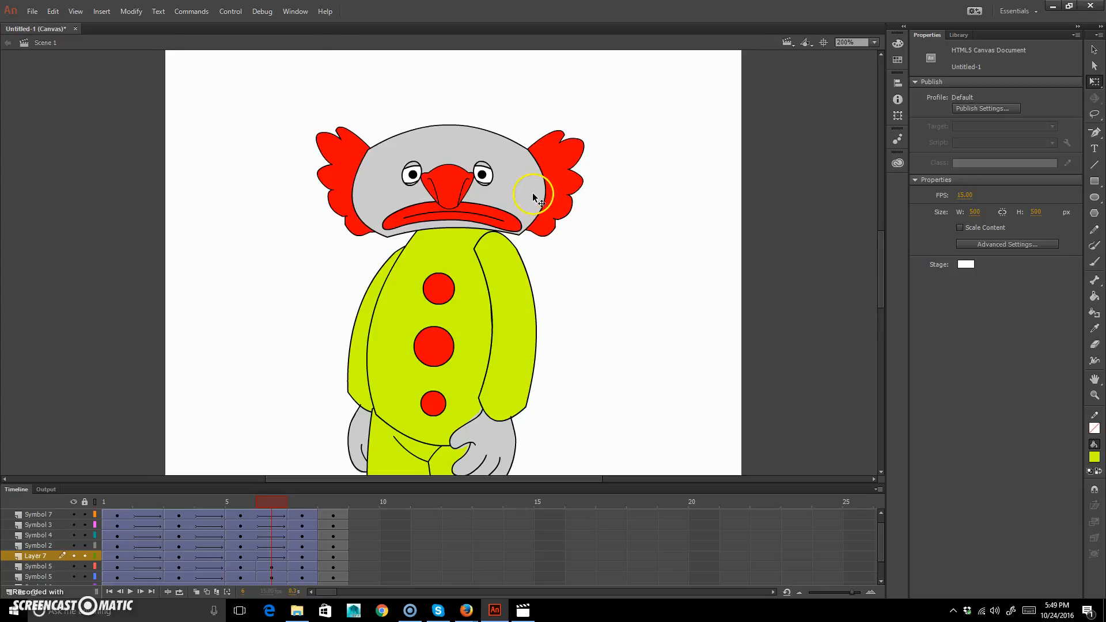
pyautogui.click(550, 197)
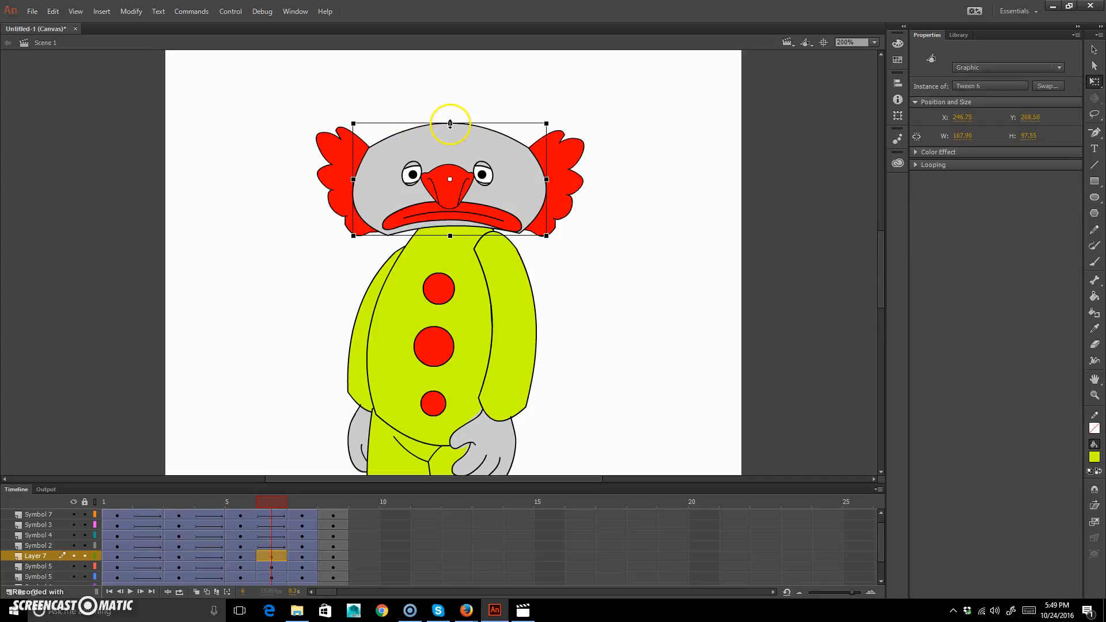
pyautogui.moveTo(450, 123); pyautogui.dragTo(449, 116)
pyautogui.moveTo(546, 179); pyautogui.dragTo(538, 179)
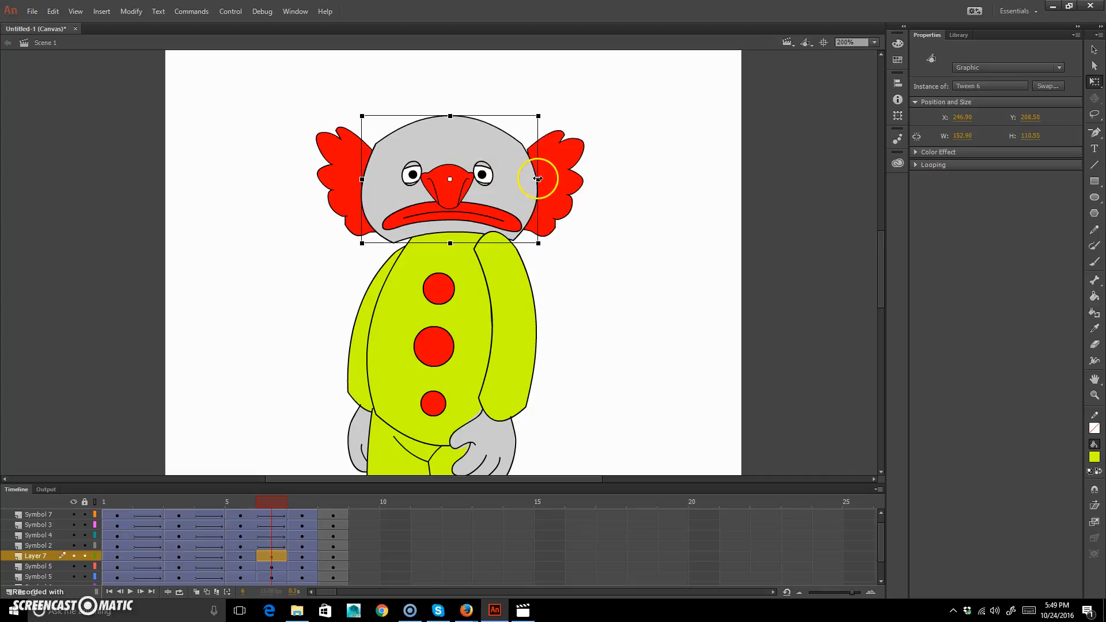
# Fit the nose, eyes and mouth to the stretched head on frame 6, raising the nose and mouth and narrowing the mouth to about 98 px.
pyautogui.click(444, 175)
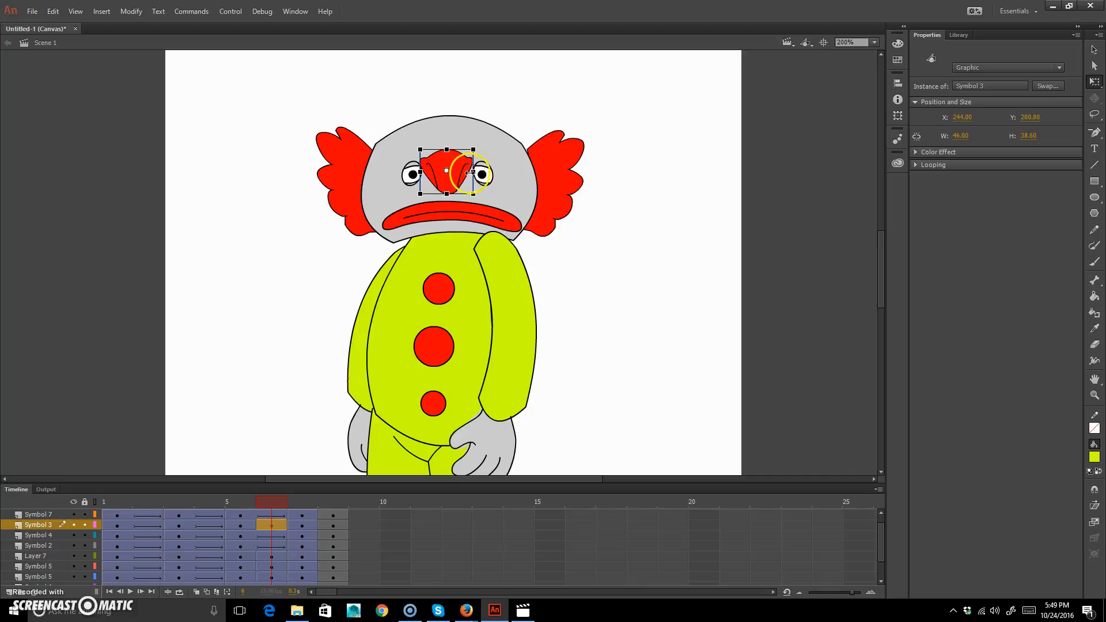
pyautogui.click(396, 188)
pyautogui.moveTo(410, 169); pyautogui.dragTo(410, 178)
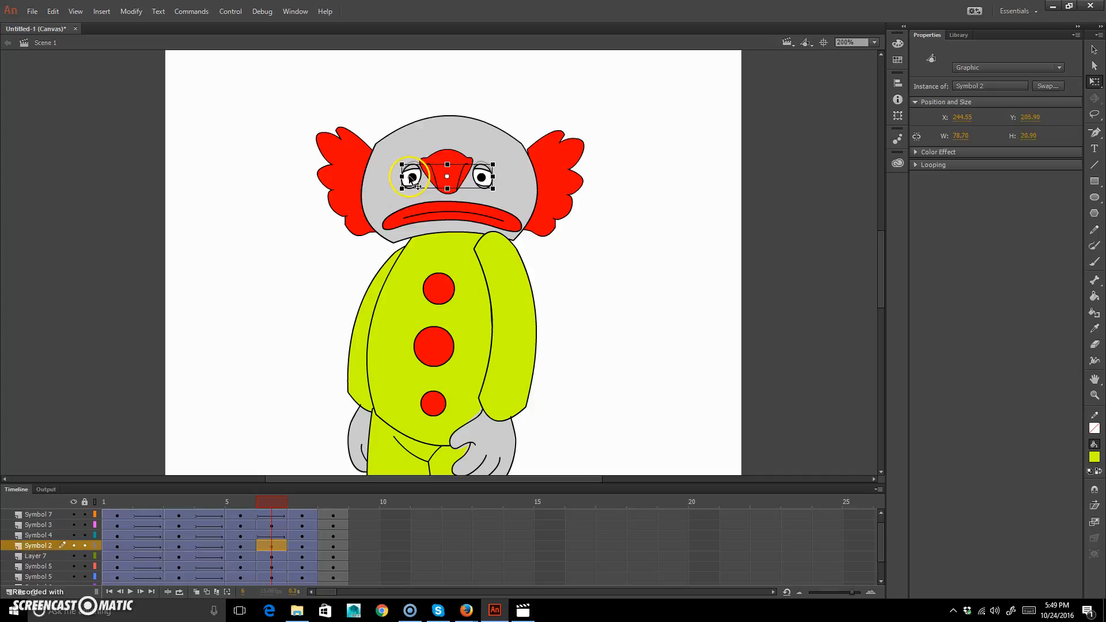
pyautogui.click(494, 219)
pyautogui.moveTo(494, 219); pyautogui.dragTo(509, 209)
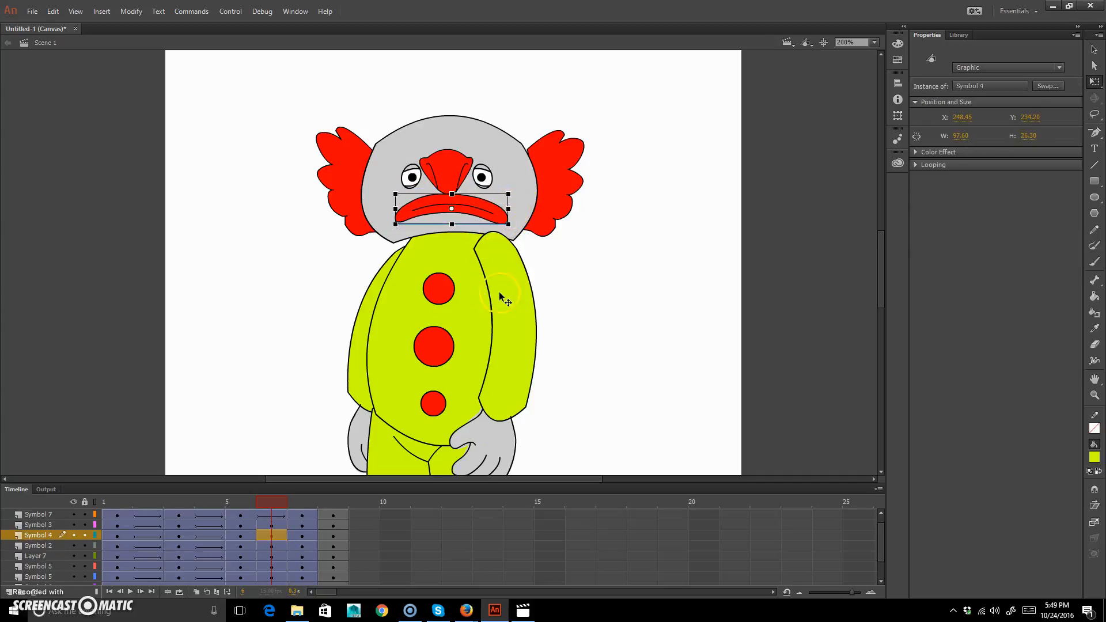
# Reposition both arms at the shoulders on frame 6 and rotate them outward so the hands swing clear of the body.
pyautogui.click(529, 321)
pyautogui.click(504, 270)
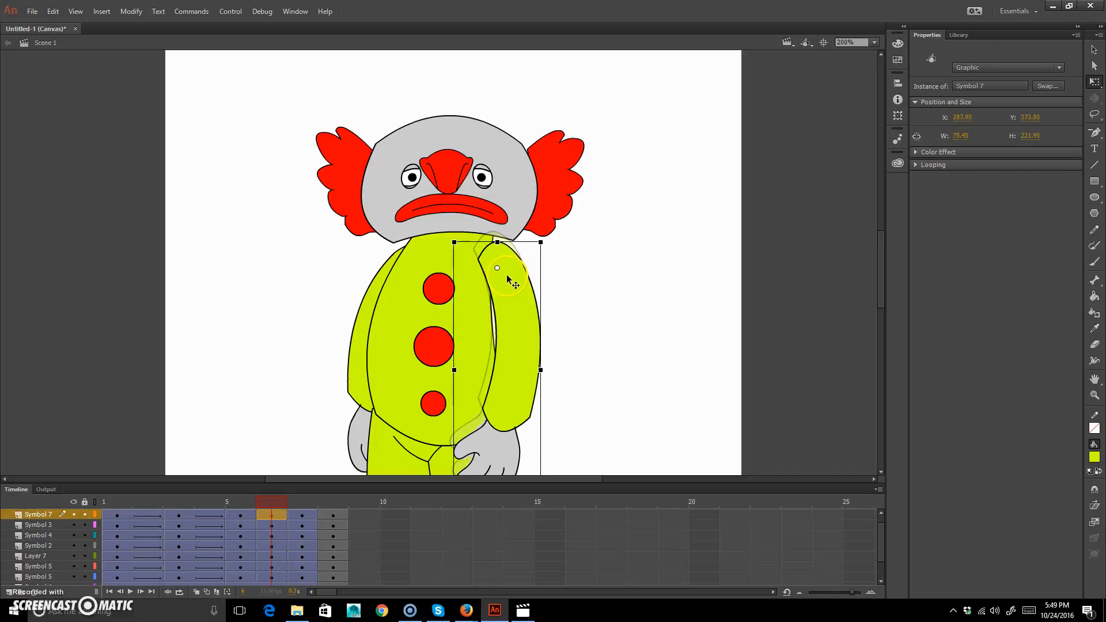
pyautogui.click(372, 294)
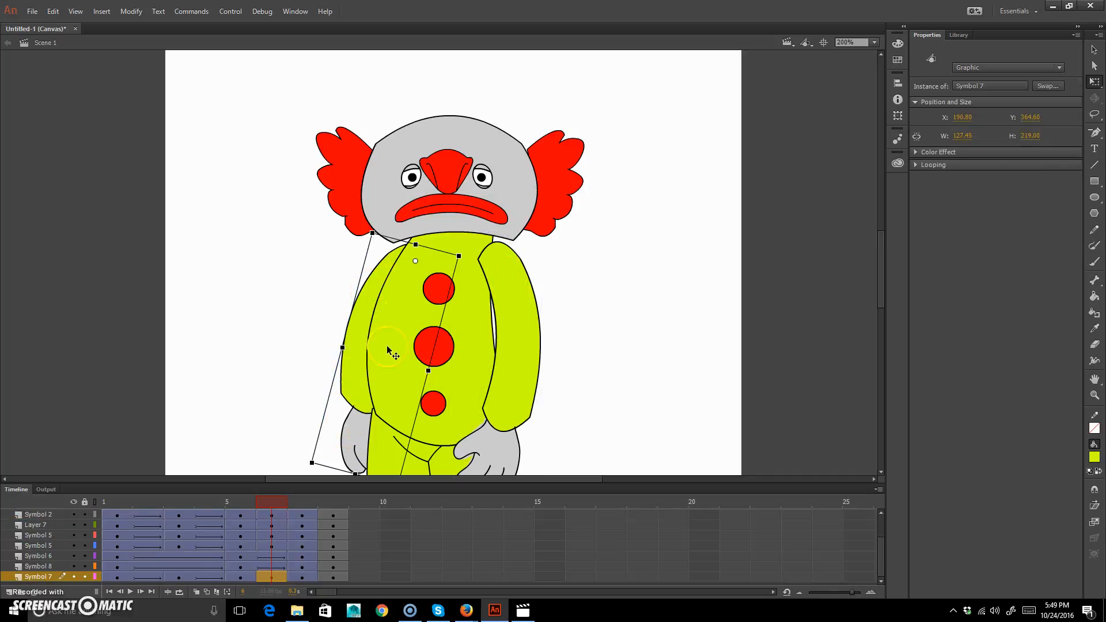
pyautogui.moveTo(466, 255); pyautogui.dragTo(466, 268)
pyautogui.click(515, 282)
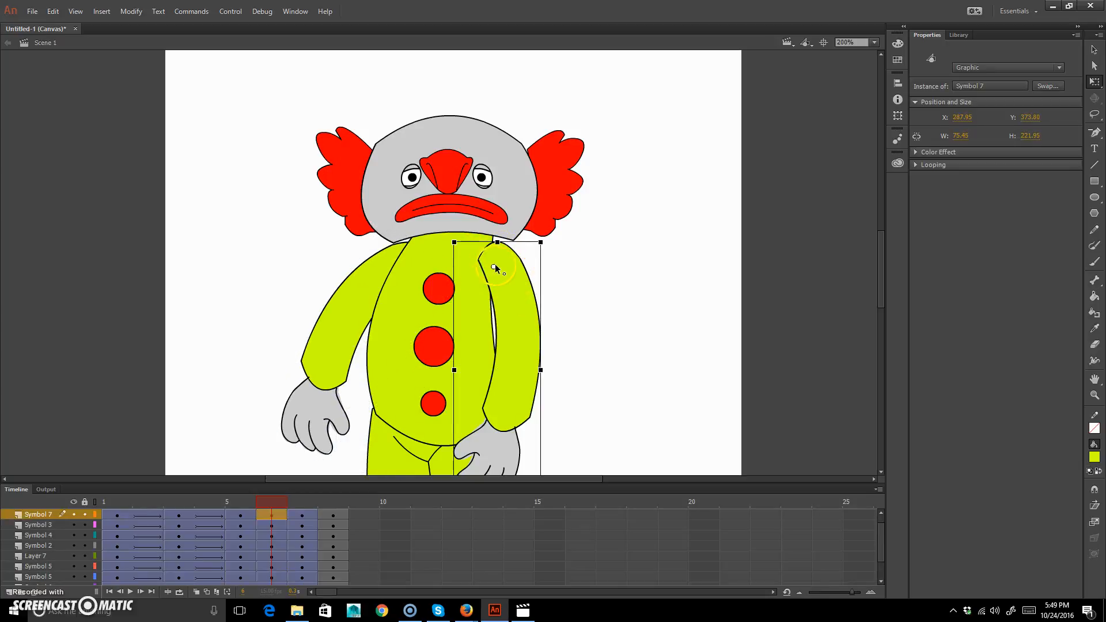
pyautogui.moveTo(550, 239); pyautogui.dragTo(531, 211)
pyautogui.moveTo(546, 308); pyautogui.dragTo(542, 302)
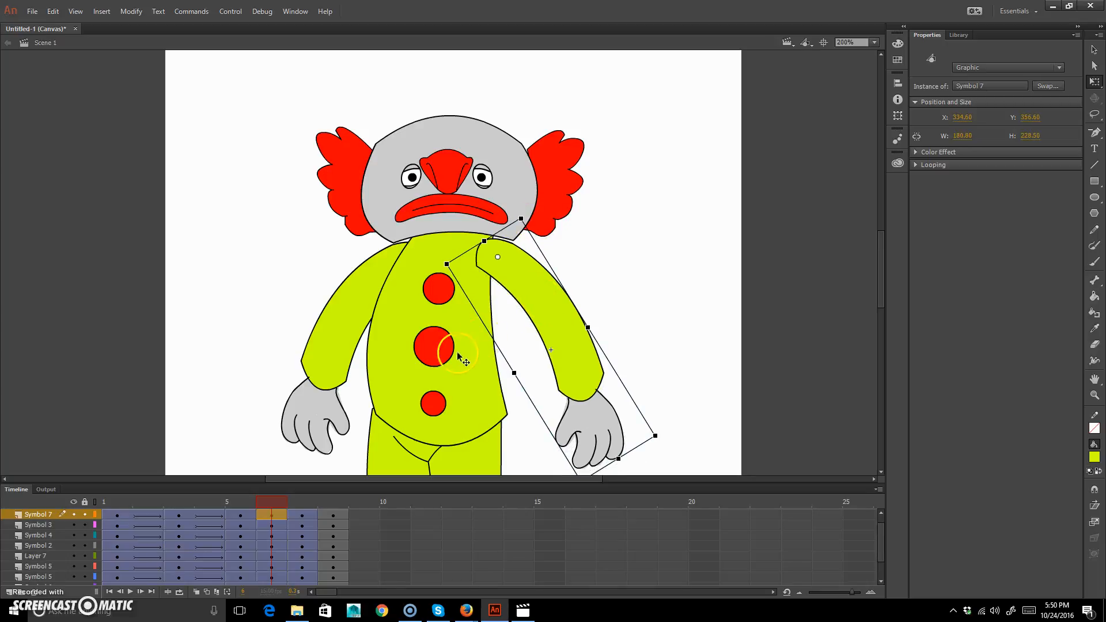
# Adjust the position and shape of the torso and legs on frame 6 to fit the stretched pose.
pyautogui.click(463, 323)
pyautogui.moveTo(464, 382); pyautogui.dragTo(470, 380)
pyautogui.moveTo(514, 326); pyautogui.dragTo(533, 327)
pyautogui.moveTo(441, 435); pyautogui.dragTo(462, 400)
pyautogui.press('space')
pyautogui.moveTo(654, 364); pyautogui.dragTo(672, 280)
pyautogui.click(463, 427)
pyautogui.moveTo(494, 387); pyautogui.dragTo(507, 384)
pyautogui.moveTo(464, 451); pyautogui.dragTo(465, 430)
pyautogui.moveTo(533, 368); pyautogui.dragTo(491, 368)
# Skew the left hair tuft on frame 7 so its outer edge drops slightly beside the head.
pyautogui.moveTo(272, 499); pyautogui.dragTo(249, 499)
pyautogui.moveTo(261, 497); pyautogui.dragTo(317, 496)
pyautogui.click(595, 166)
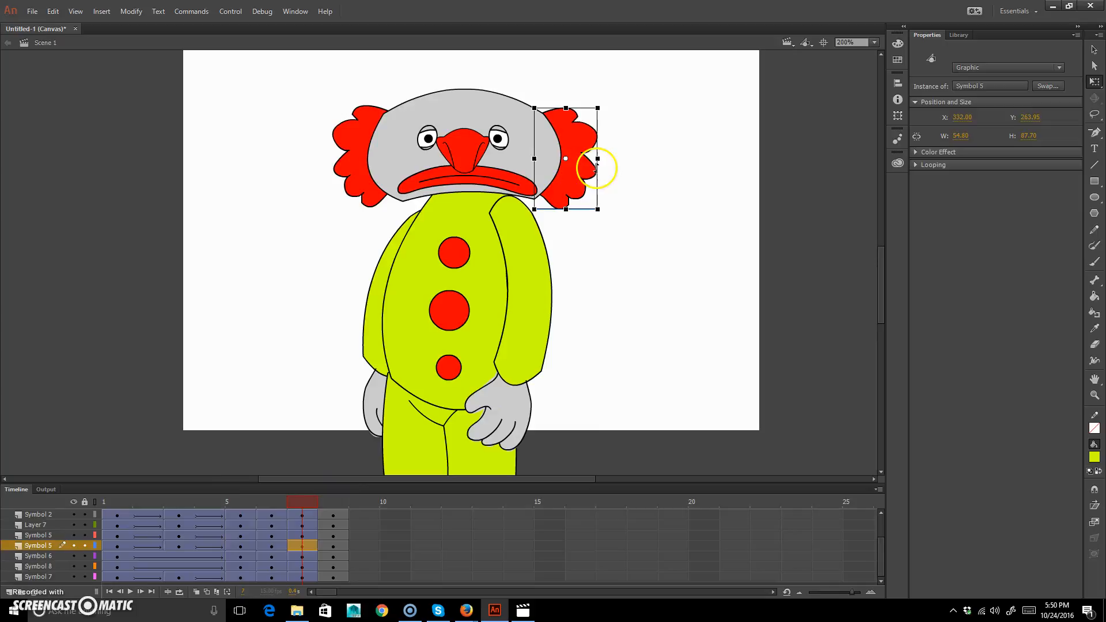
pyautogui.click(335, 184)
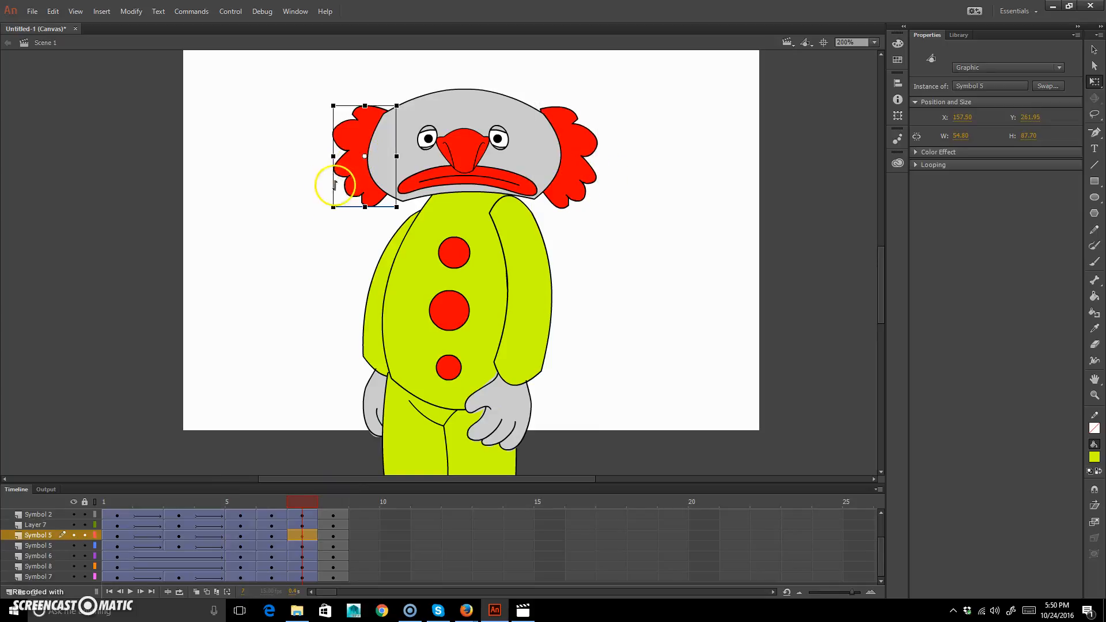
pyautogui.moveTo(336, 178); pyautogui.dragTo(359, 180)
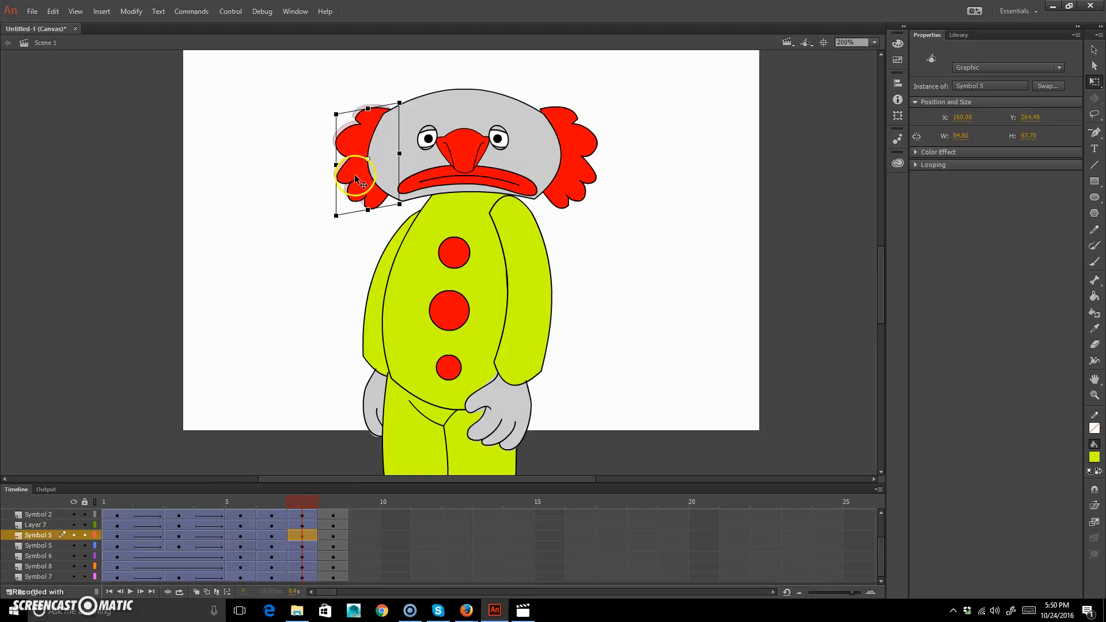
# Rotate both arms slightly inward toward the body on frame 7.
pyautogui.click(531, 342)
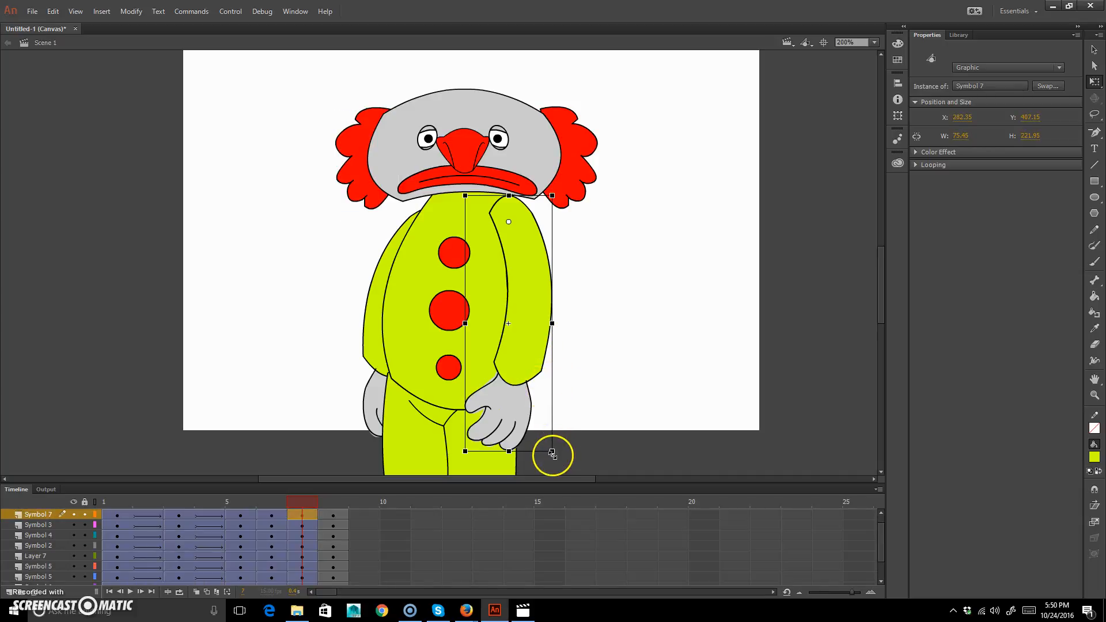
pyautogui.moveTo(554, 459); pyautogui.dragTo(545, 455)
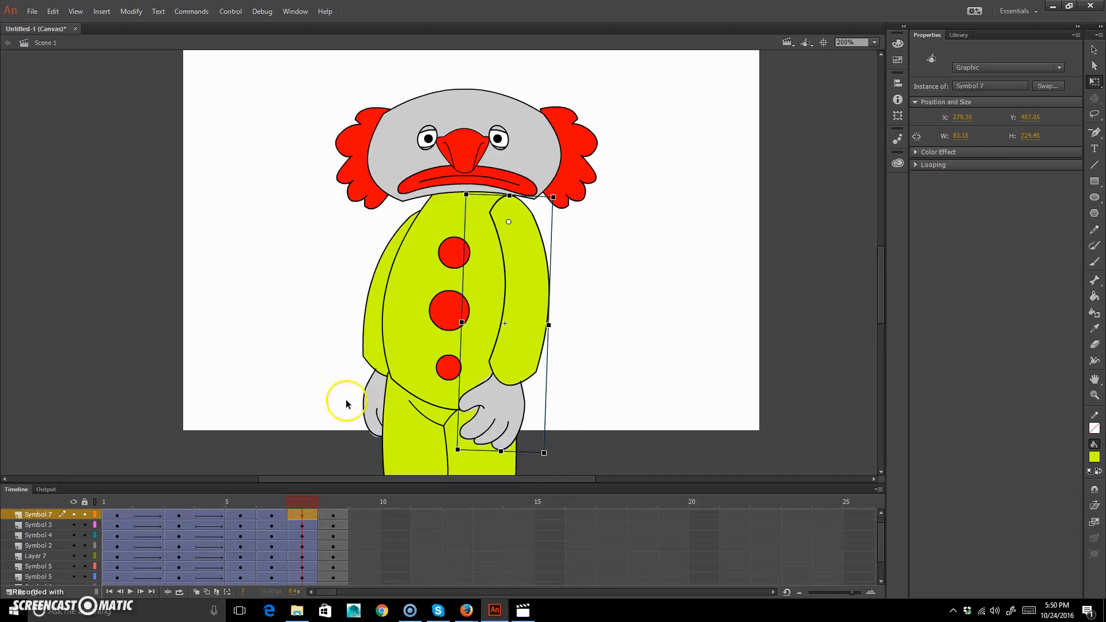
pyautogui.click(378, 414)
pyautogui.moveTo(427, 459); pyautogui.dragTo(418, 461)
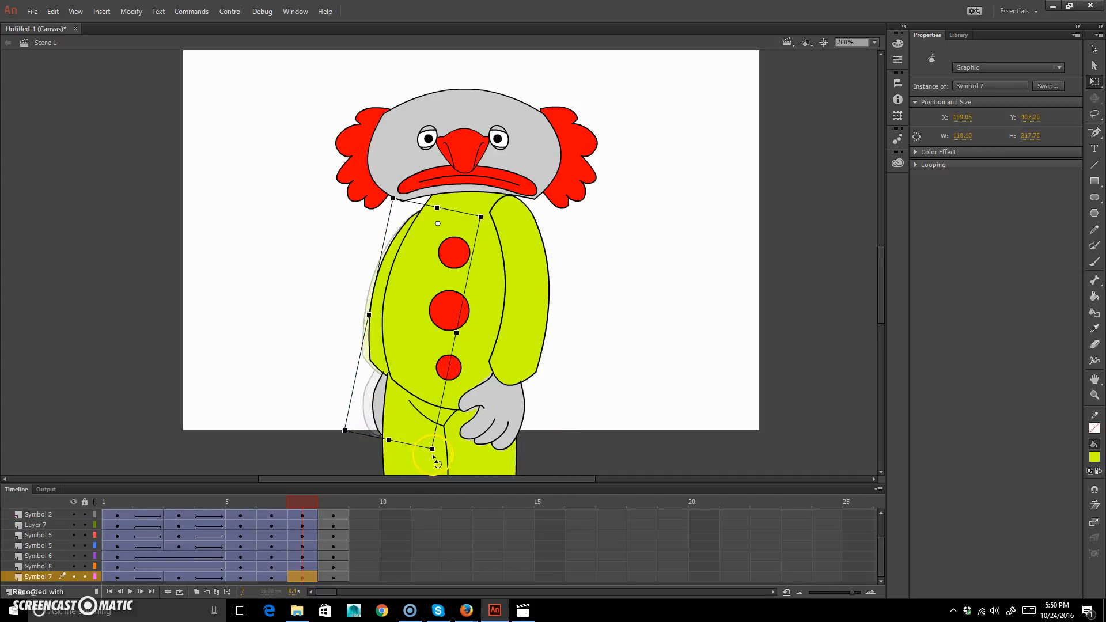
# Review the pop-up bounce by scrubbing back through the frames and playing the animation repeatedly at 100% zoom.
pyautogui.click(286, 502)
pyautogui.moveTo(284, 499); pyautogui.dragTo(150, 461)
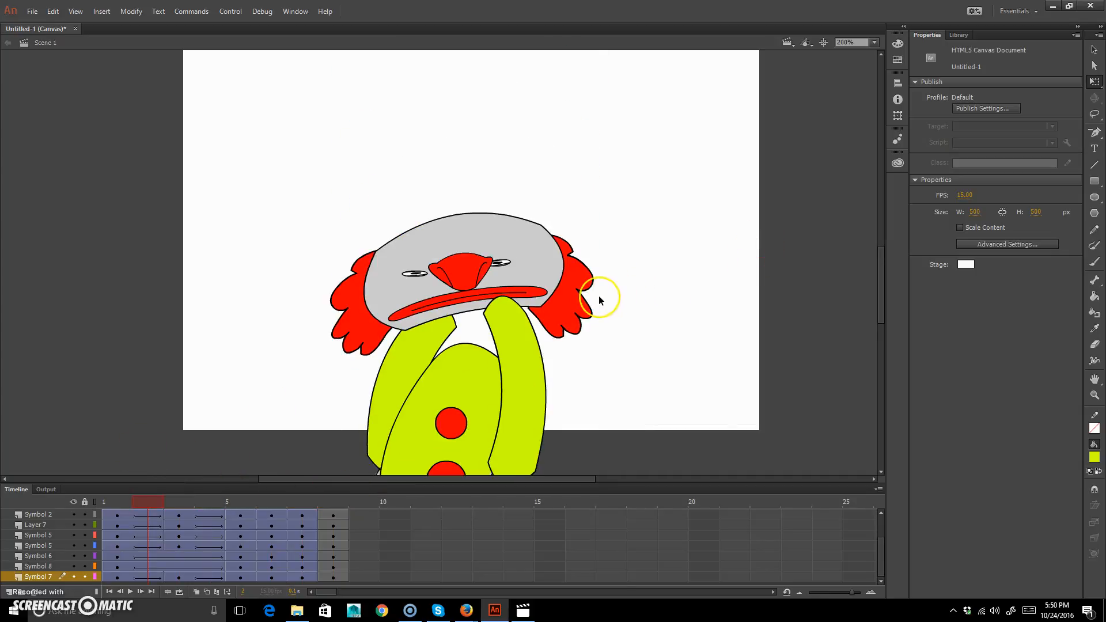
pyautogui.hotkey('ctrl', '1')
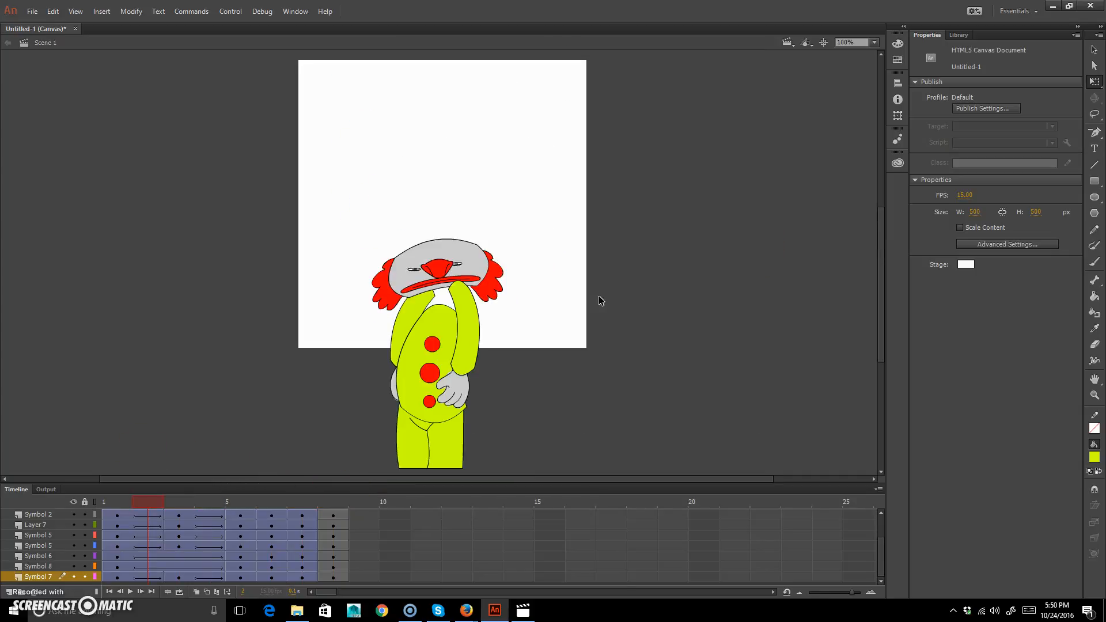
pyautogui.press('Return')
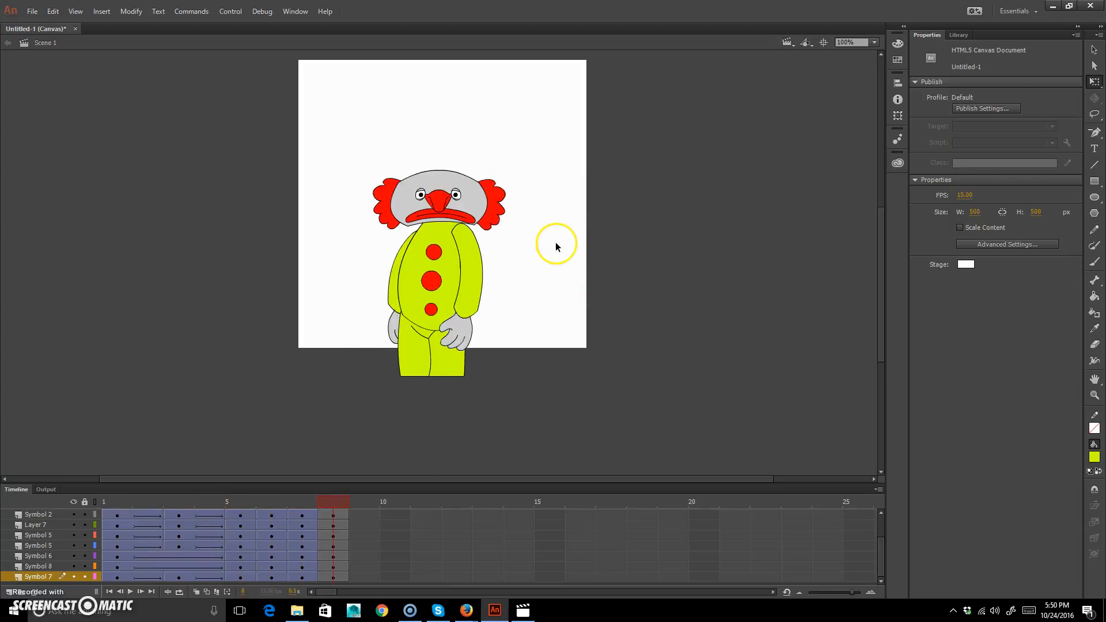
pyautogui.click(490, 321)
pyautogui.press('Return')
pyautogui.press('Return')
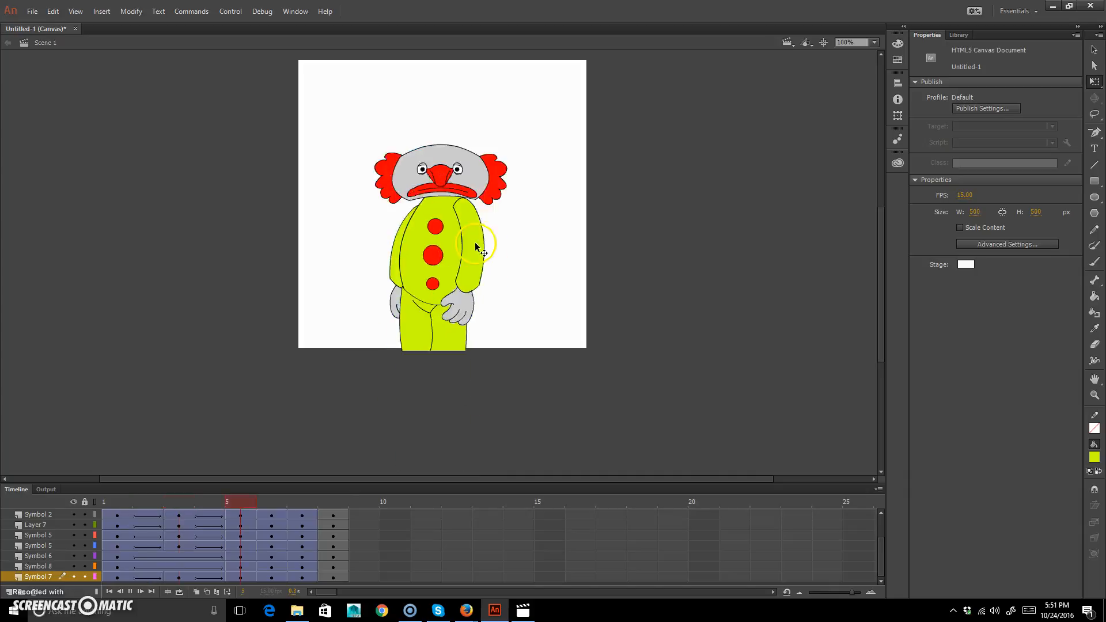
pyautogui.press('Return')
pyautogui.press('Return')
pyautogui.press('Return')
pyautogui.press('Return')
pyautogui.press('Return')
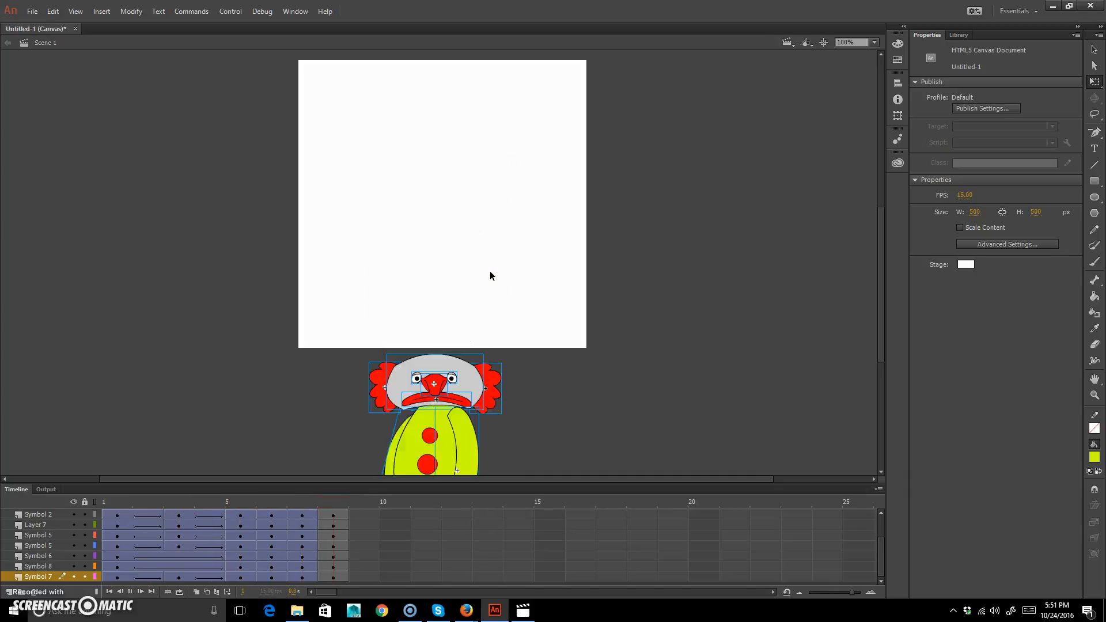
pyautogui.press('Return')
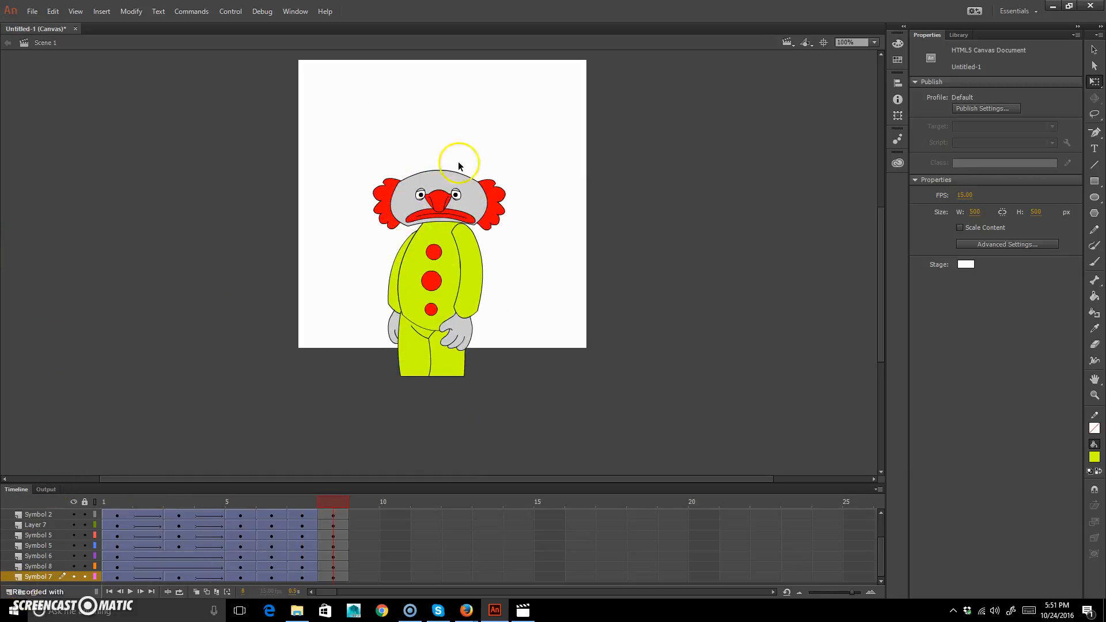
# Save the document as clown02_master in the artwork folder, in Animate Document format.
pyautogui.click(32, 11)
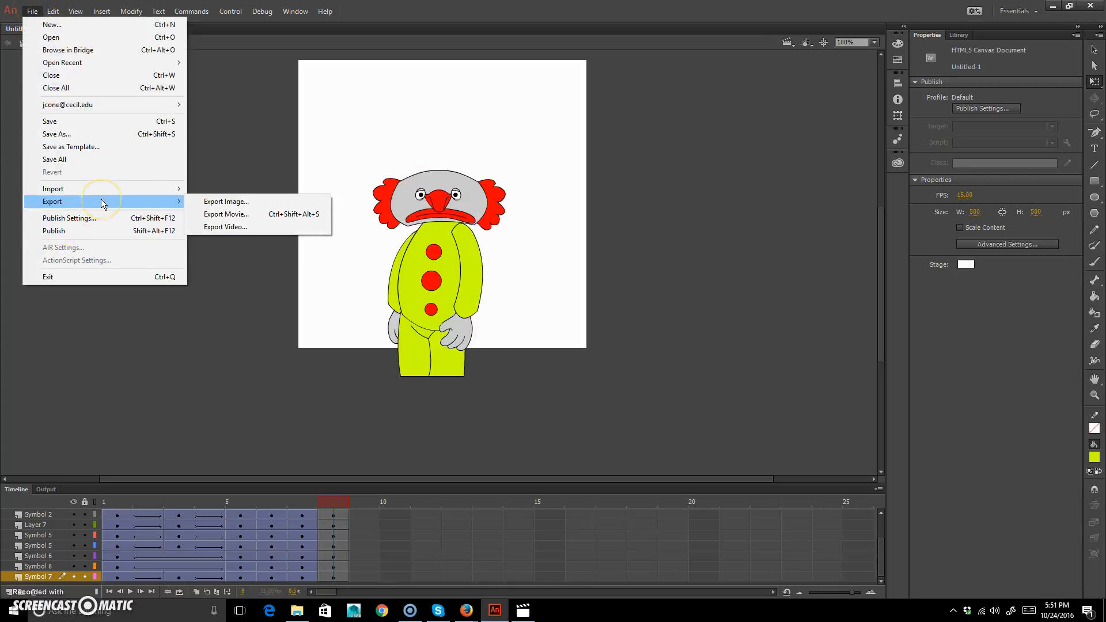
pyautogui.click(178, 43)
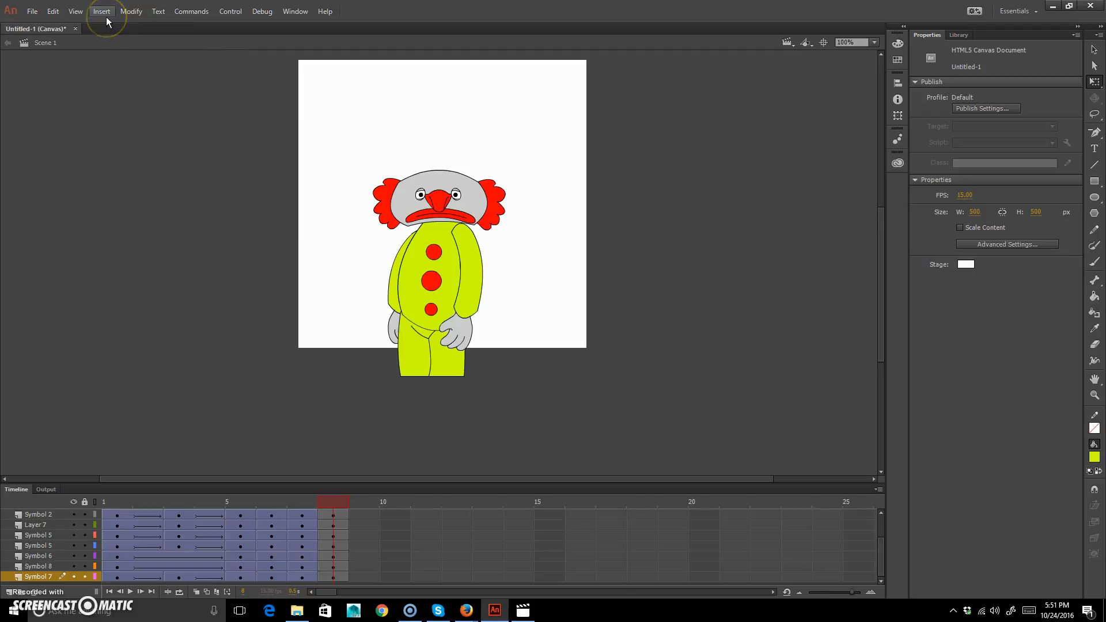
pyautogui.hotkey('ctrl', 's')
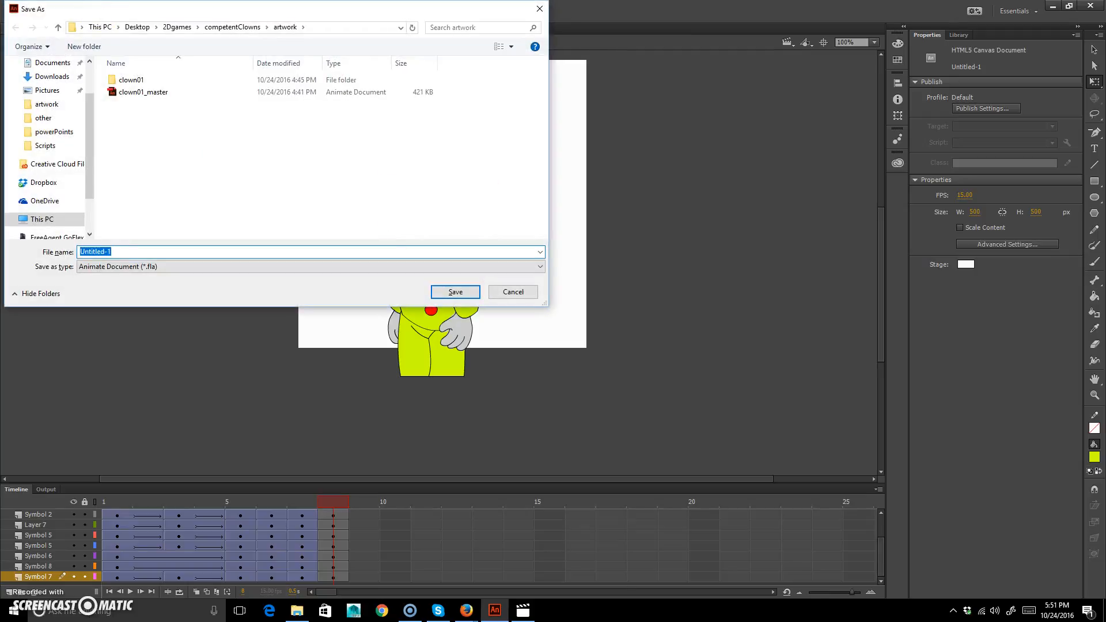
pyautogui.click(139, 94)
pyautogui.click(107, 250)
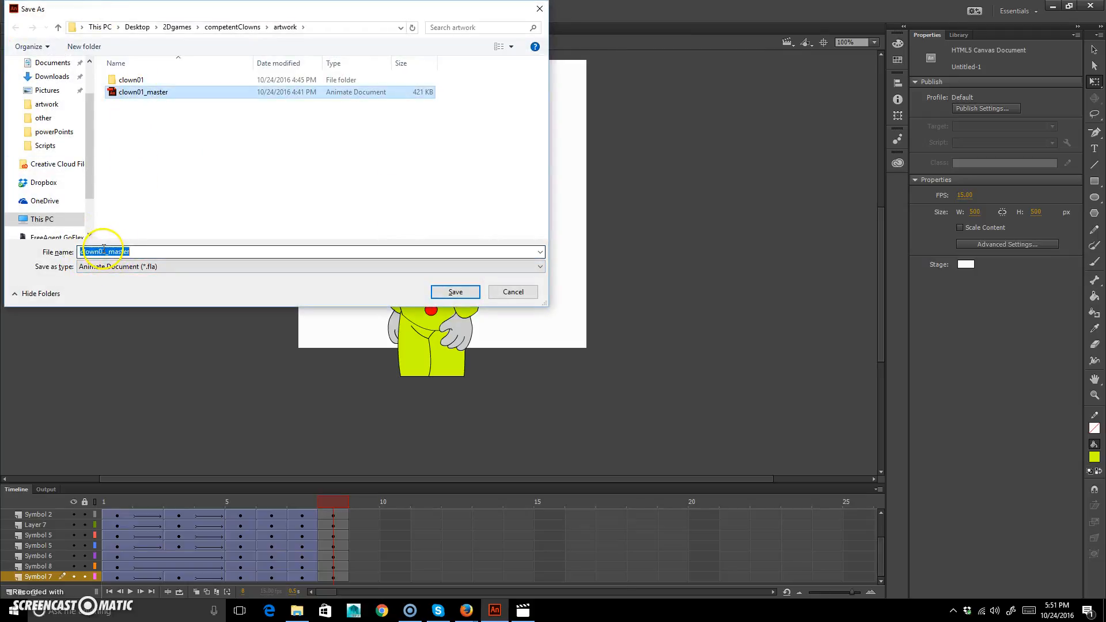
pyautogui.press('Left')
pyautogui.press('Left')
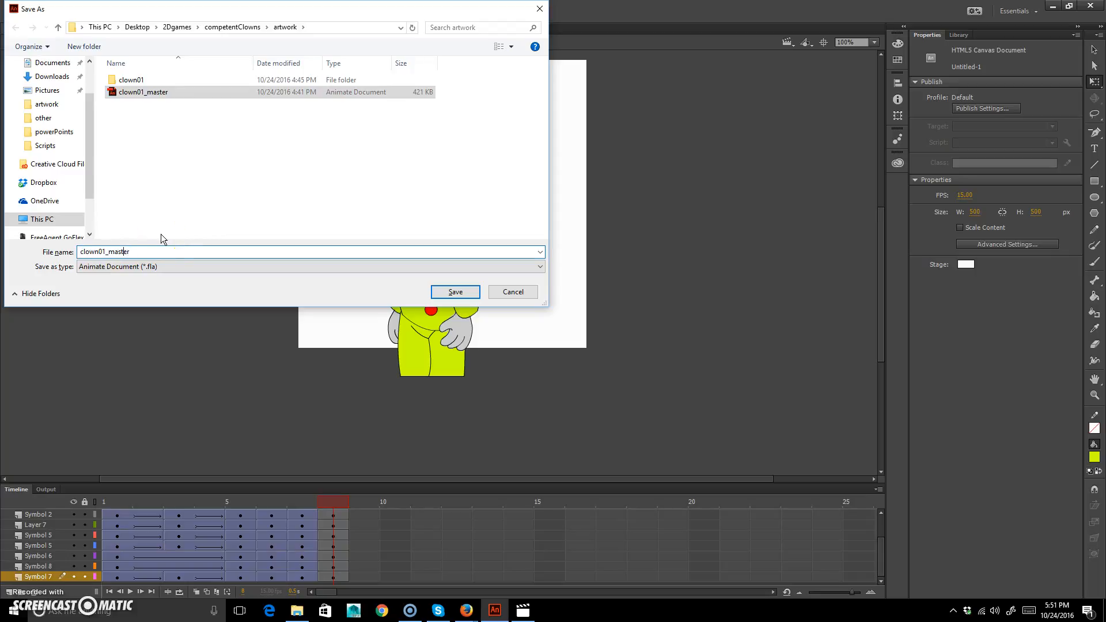
pyautogui.press('Delete')
pyautogui.write('2')
pyautogui.press('Return')
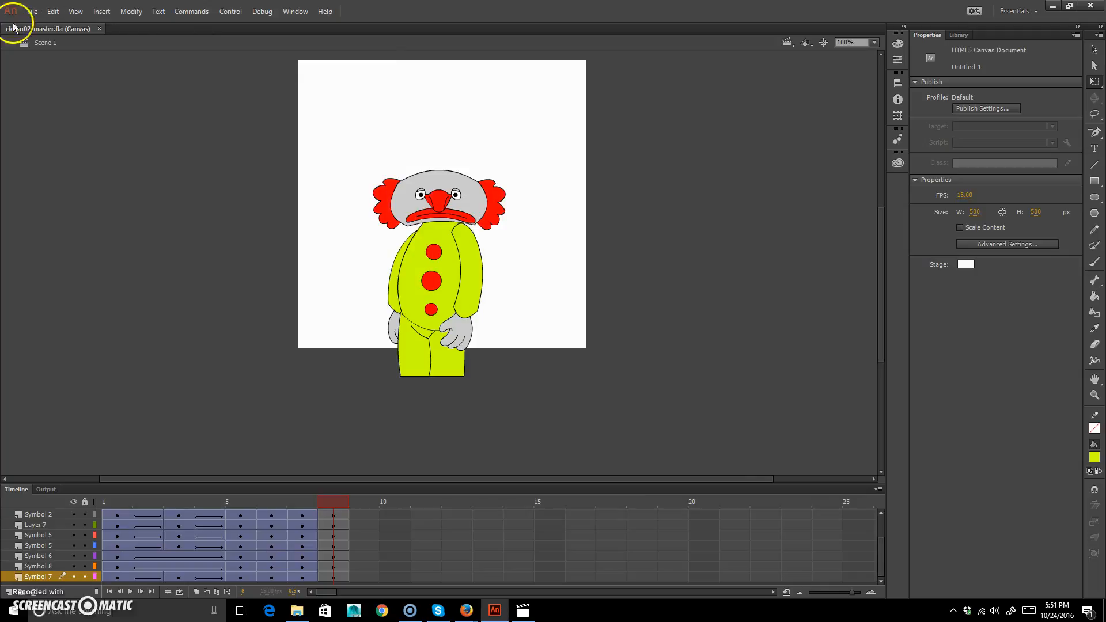
pyautogui.click(34, 12)
pyautogui.moveTo(87, 201)
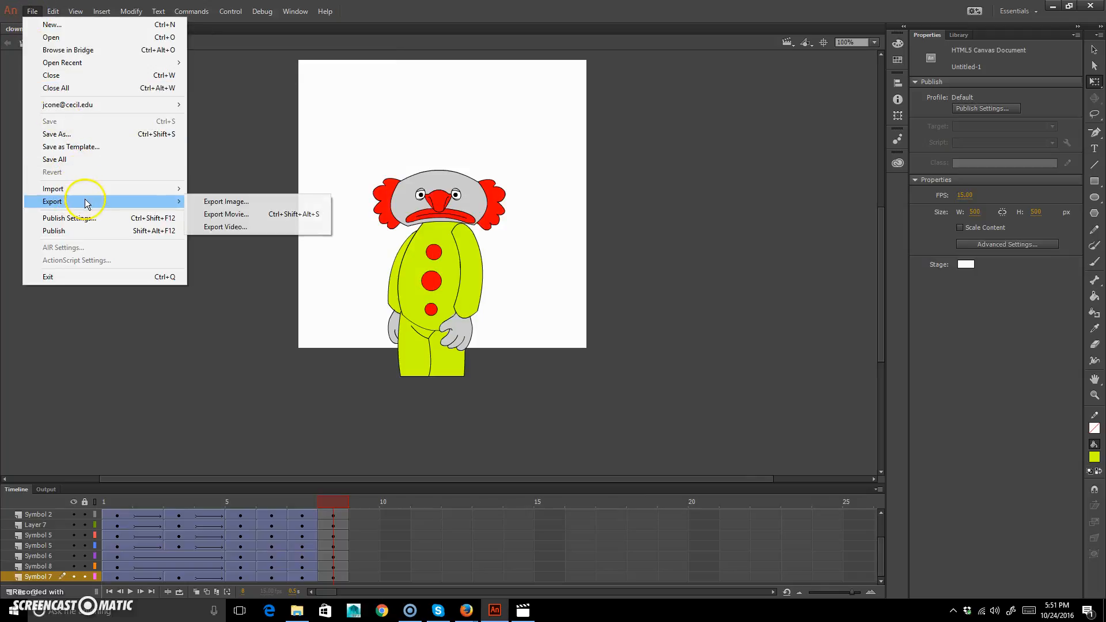
pyautogui.click(253, 215)
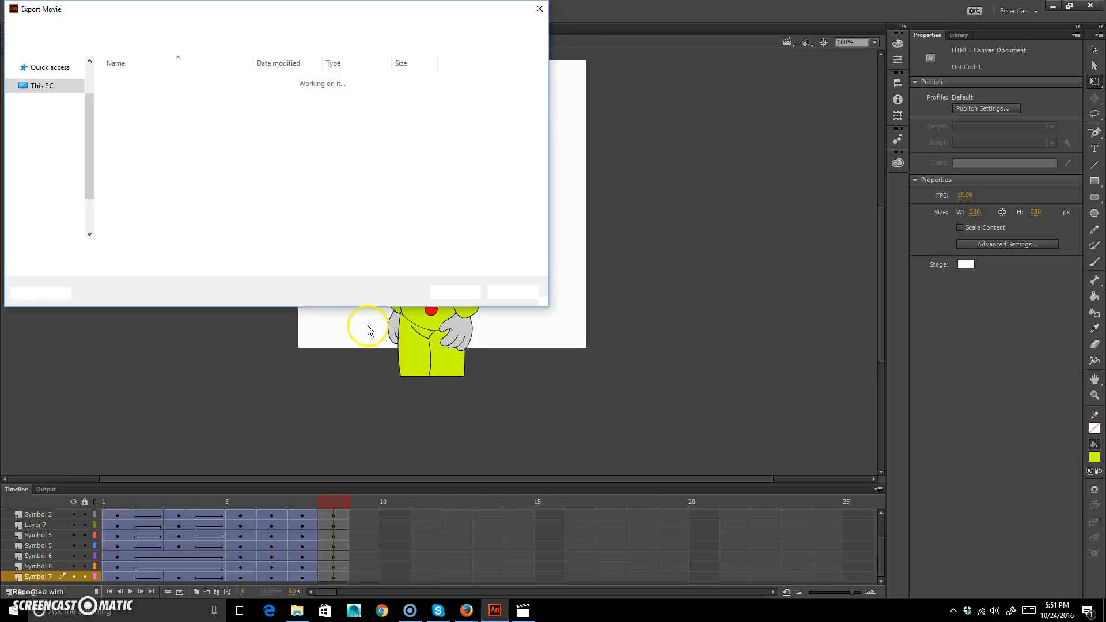
pyautogui.click(513, 292)
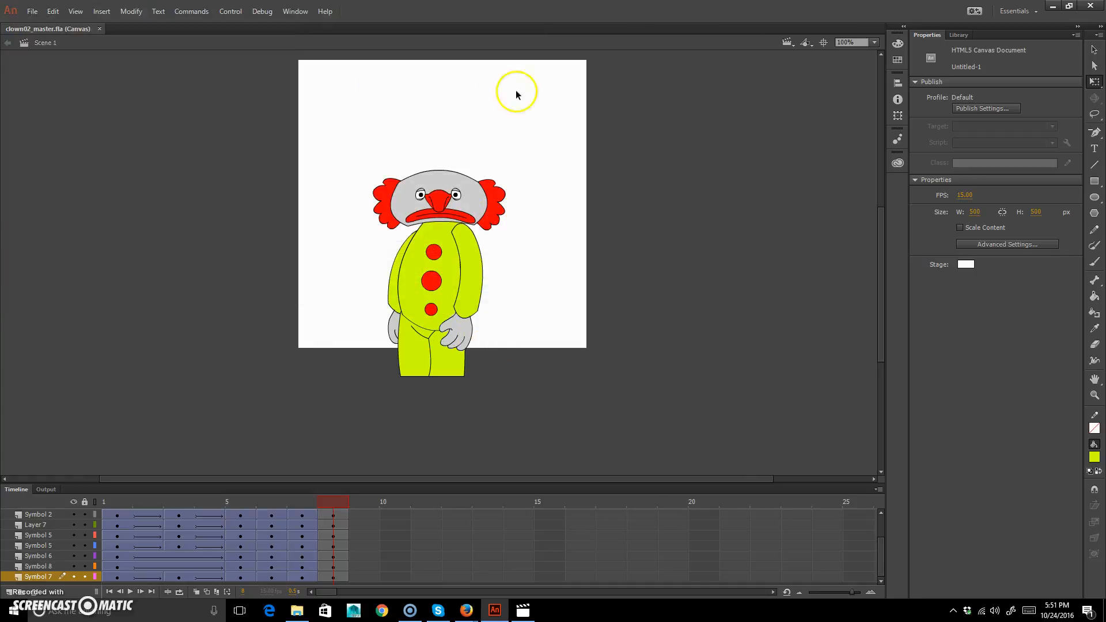
# Set the stage background colour to none so the frames have a transparent background.
pyautogui.click(963, 266)
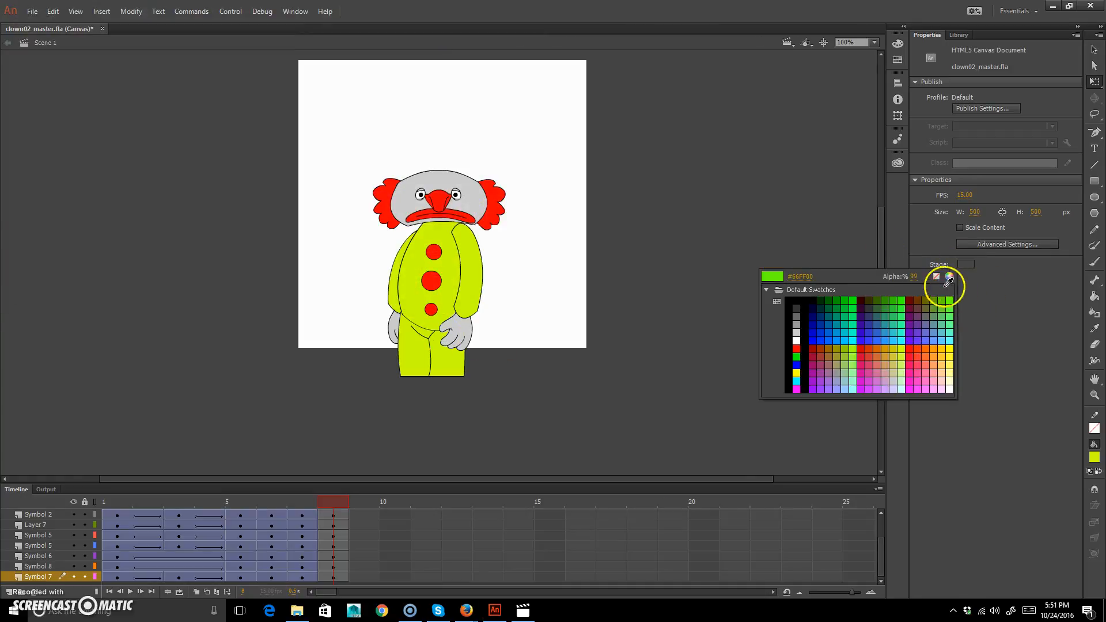
pyautogui.moveTo(915, 278); pyautogui.dragTo(575, 288)
pyautogui.click(575, 288)
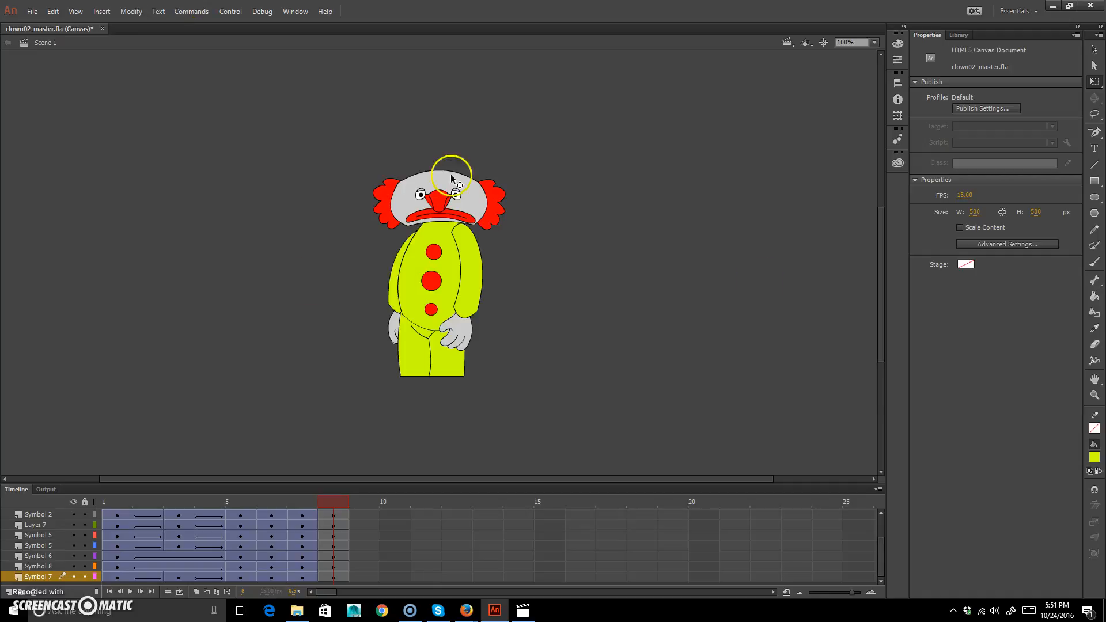
# Start a movie export with PNG Sequence as the file type.
pyautogui.click(31, 11)
pyautogui.moveTo(81, 202)
pyautogui.click(238, 214)
pyautogui.click(166, 266)
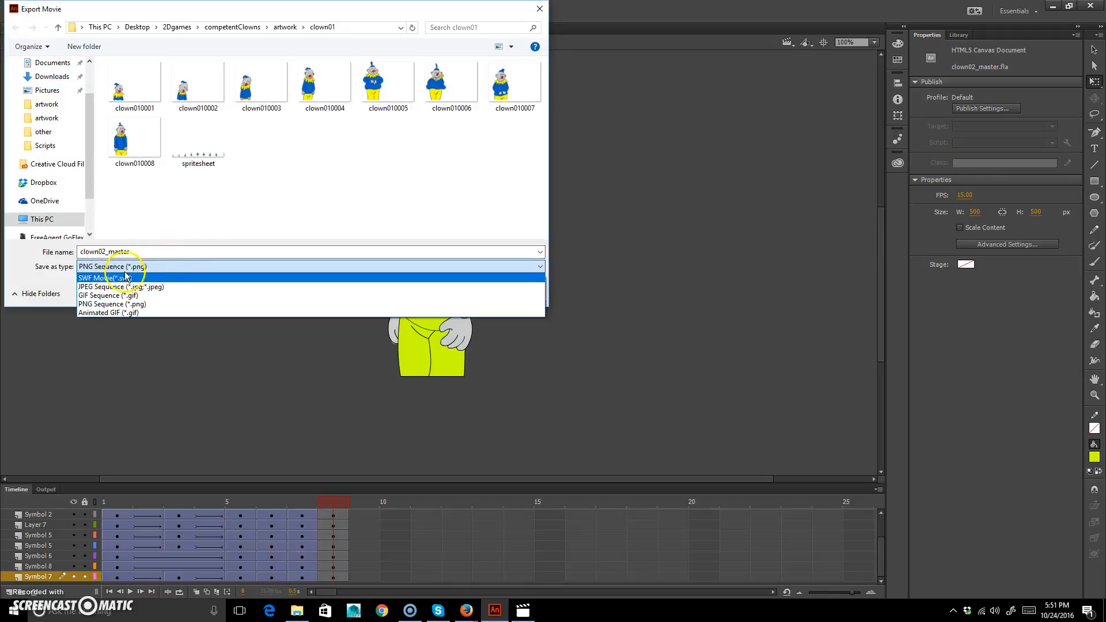
pyautogui.click(162, 262)
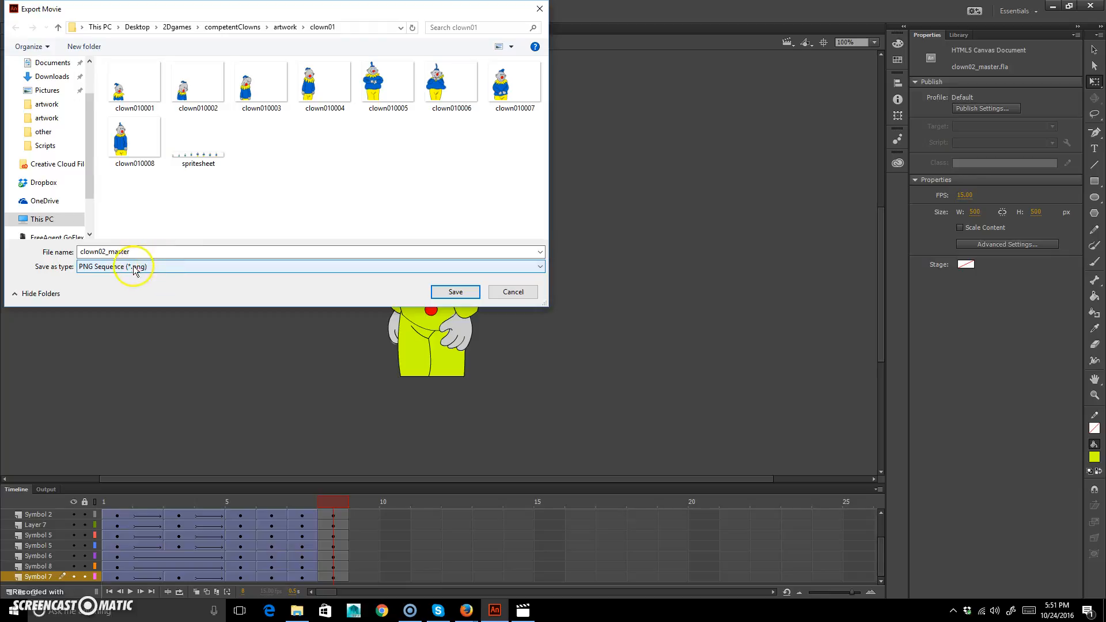
# Create a folder named clown02 inside the artwork folder and open it as the export destination.
pyautogui.click(287, 27)
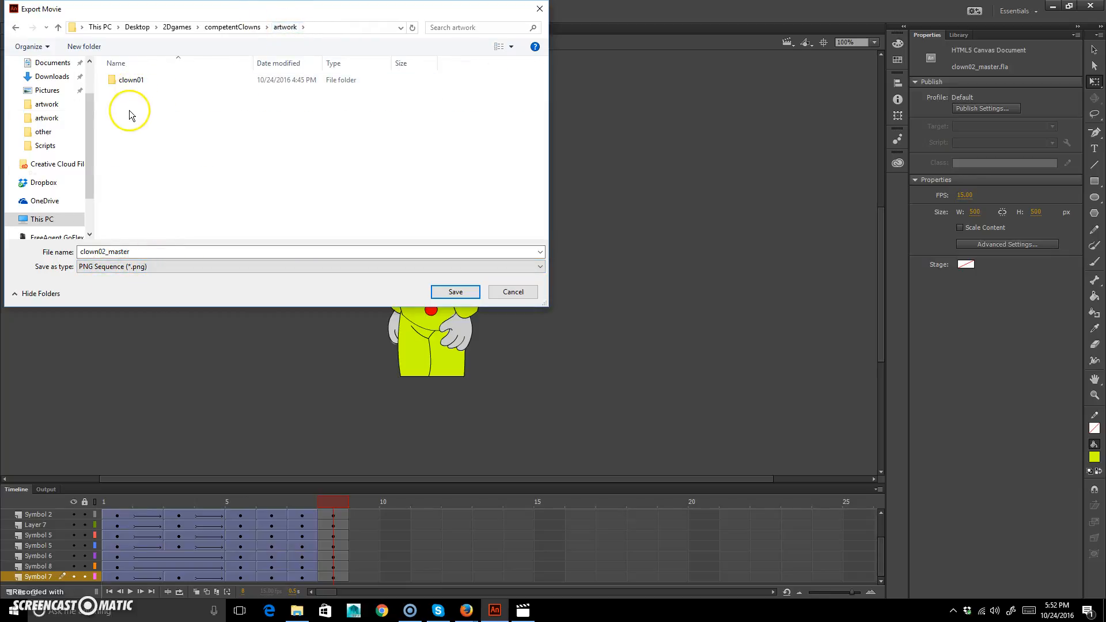
pyautogui.rightClick(129, 115)
pyautogui.moveTo(75, 248)
pyautogui.click(184, 248)
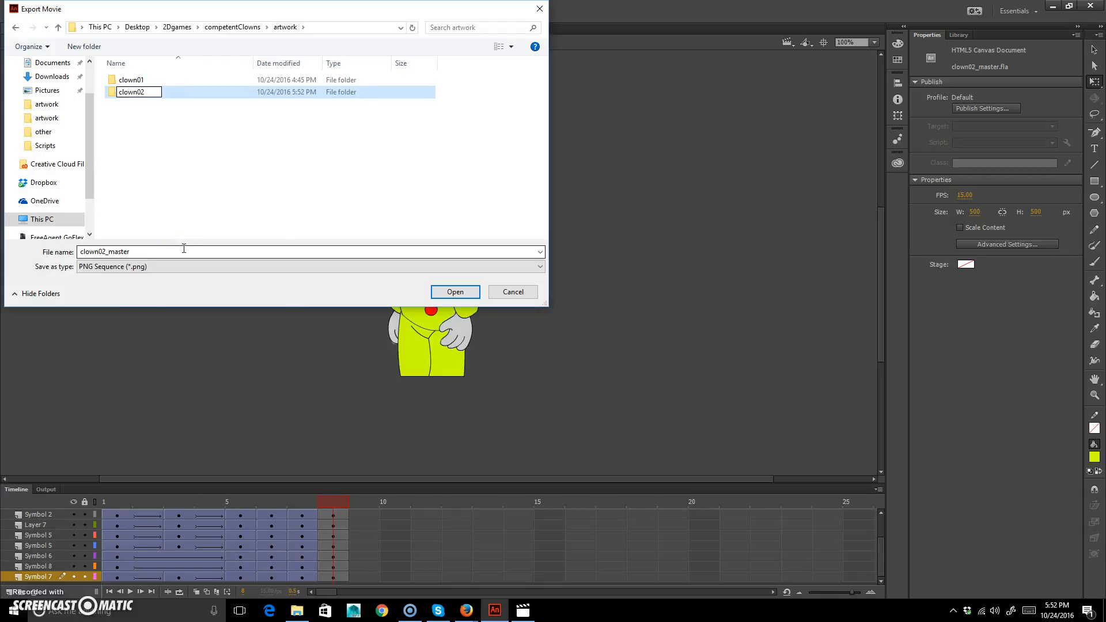
pyautogui.press('Return')
pyautogui.press('Return')
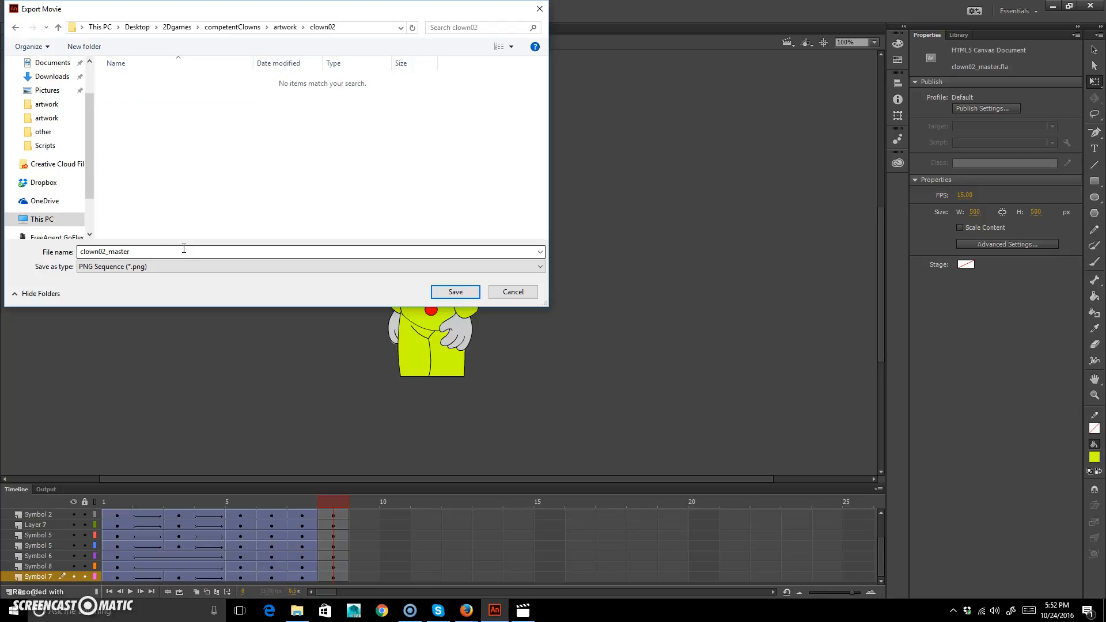
# Export the PNG sequence under the name clown02 with Minimum Image Area, 72 dpi, 32 bit colours and smoothing.
pyautogui.doubleClick(193, 252)
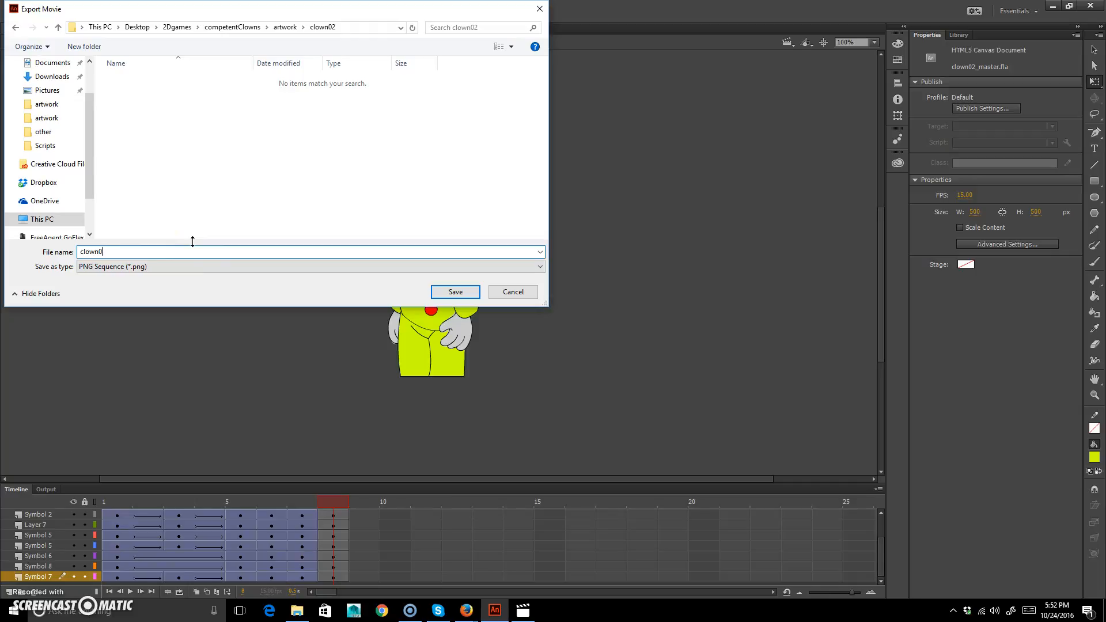
pyautogui.click(456, 292)
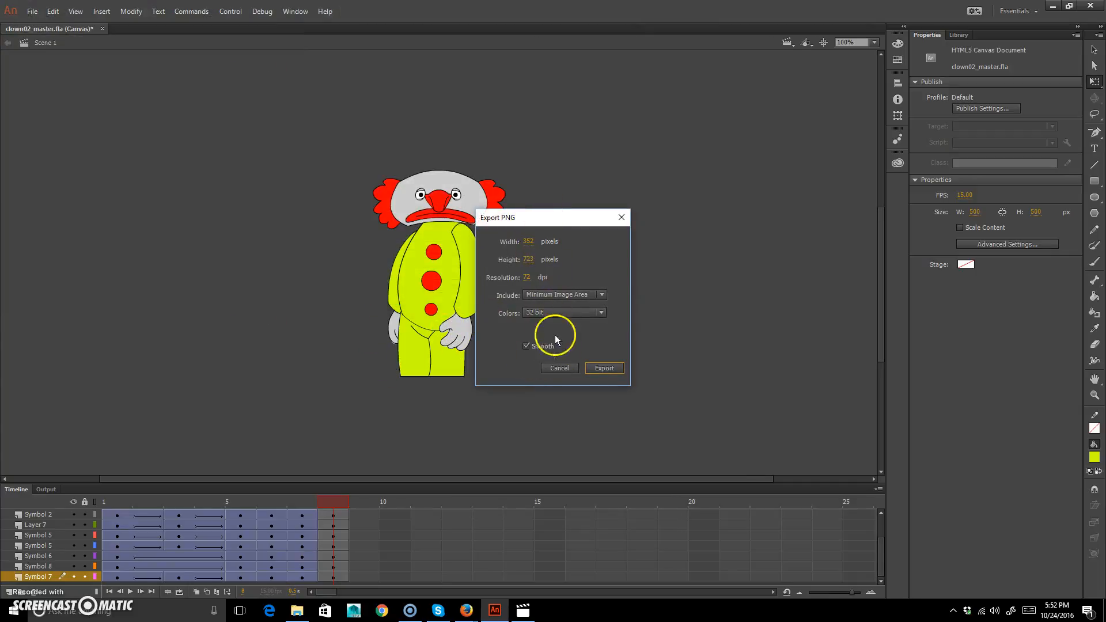
pyautogui.click(605, 369)
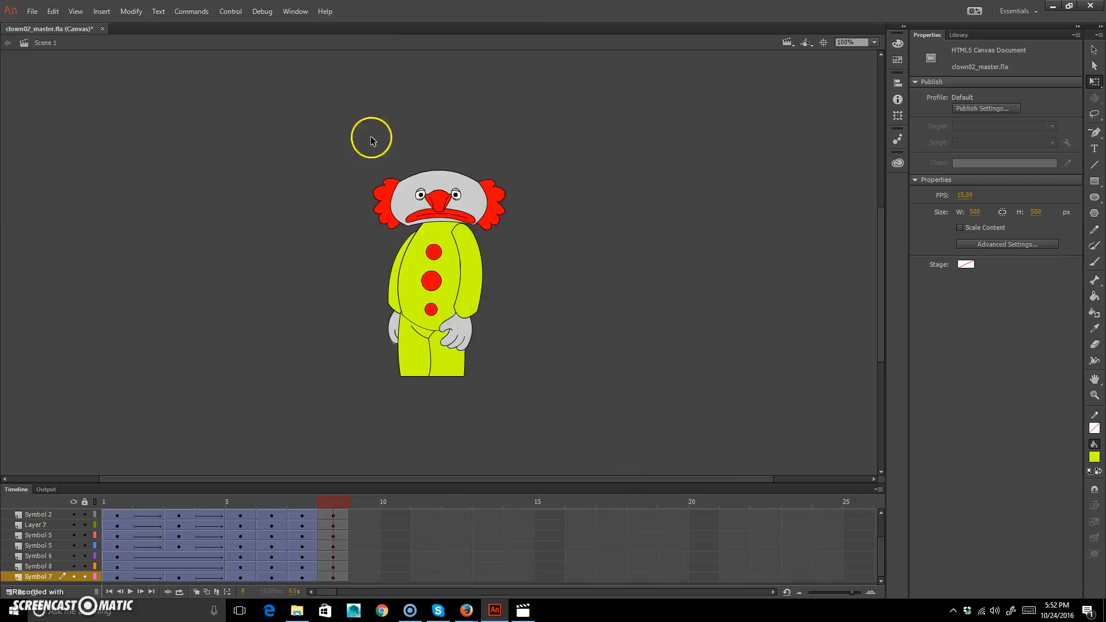
# Switch to File Explorer and open the clown02 folder under 2Dgames, competentClowns, artwork to show the exported frames.
pyautogui.click(1063, 8)
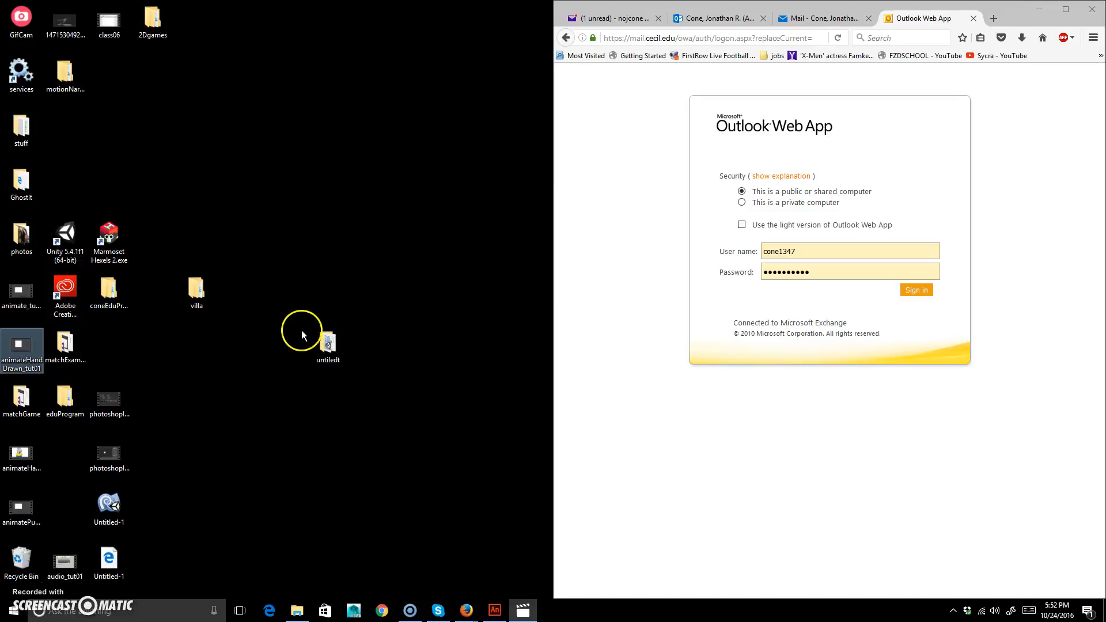
pyautogui.doubleClick(153, 20)
pyautogui.moveTo(804, 60); pyautogui.dragTo(309, 37)
pyautogui.doubleClick(167, 169)
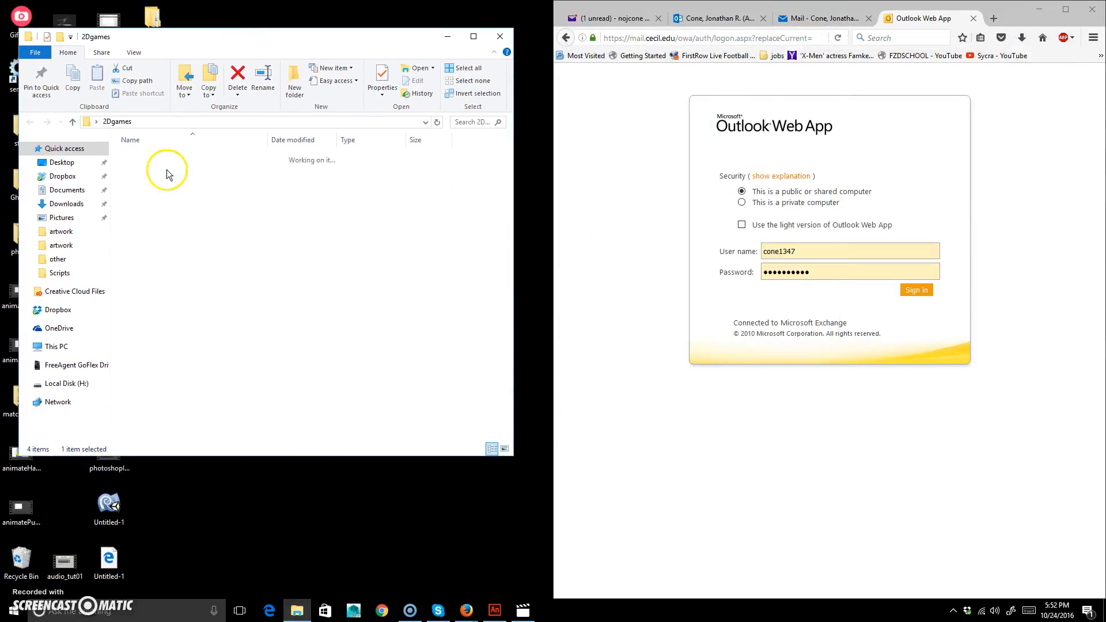
pyautogui.doubleClick(167, 162)
pyautogui.doubleClick(153, 167)
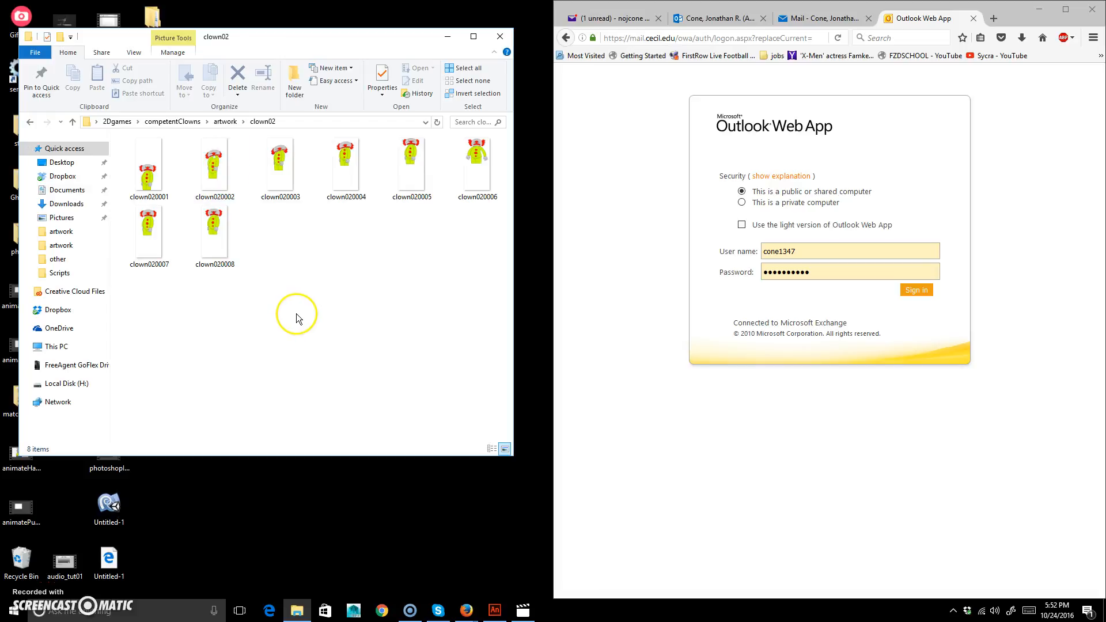
# Switch to Firefox, load teachmecone.com in a new tab and open the Class 07 page of the ANM 412 course.
pyautogui.click(994, 18)
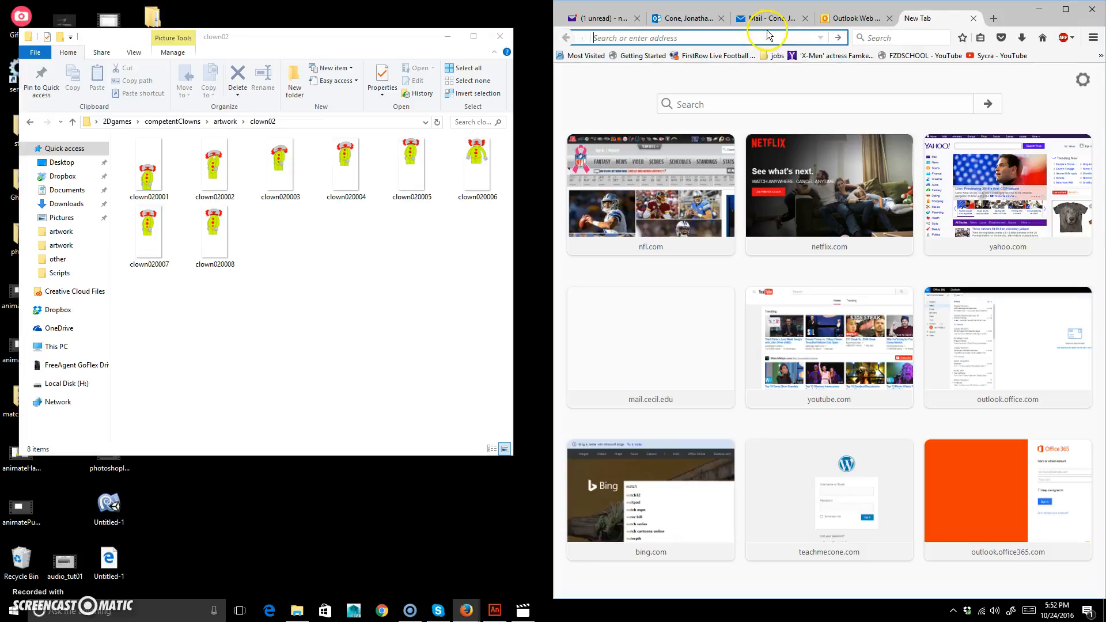
pyautogui.write('teachmecone.com/')
pyautogui.press('Return')
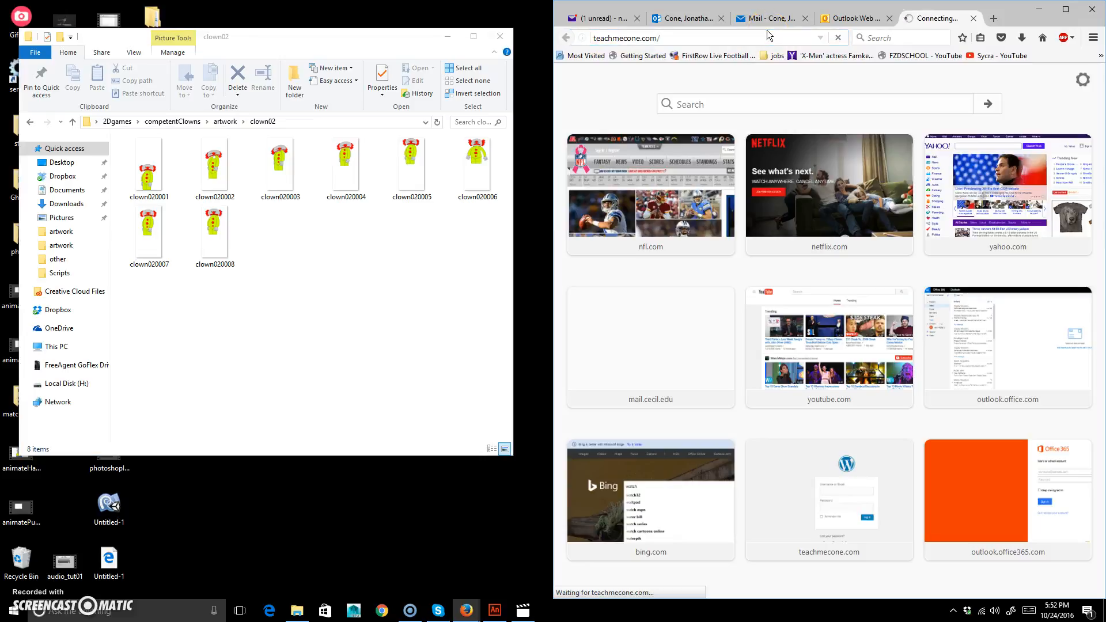
pyautogui.doubleClick(1003, 11)
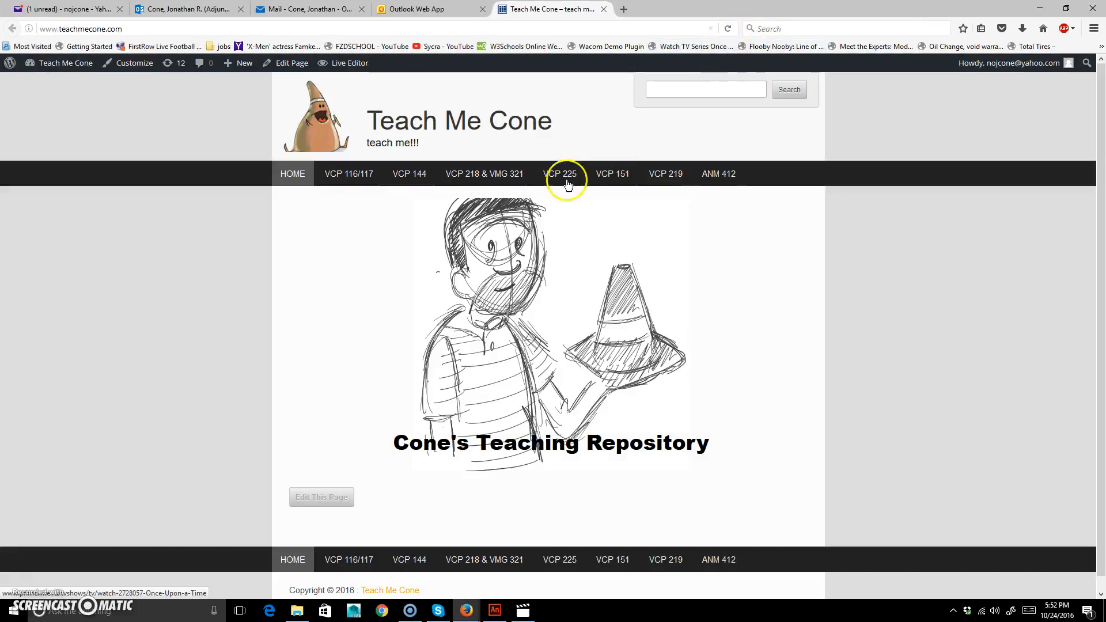
pyautogui.moveTo(716, 170)
pyautogui.click(748, 322)
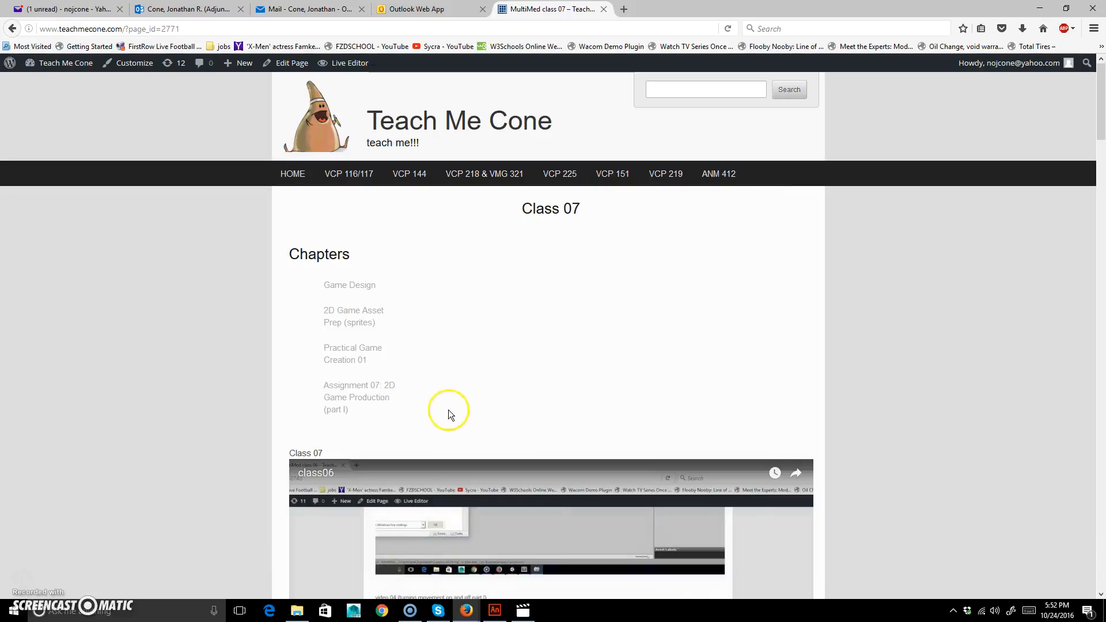
# Go to the 2D Game Asset Prep (sprites) chapter and follow its link to the Stitches sprite sheet generator.
pyautogui.click(364, 314)
pyautogui.scroll(-1, 430, 395)
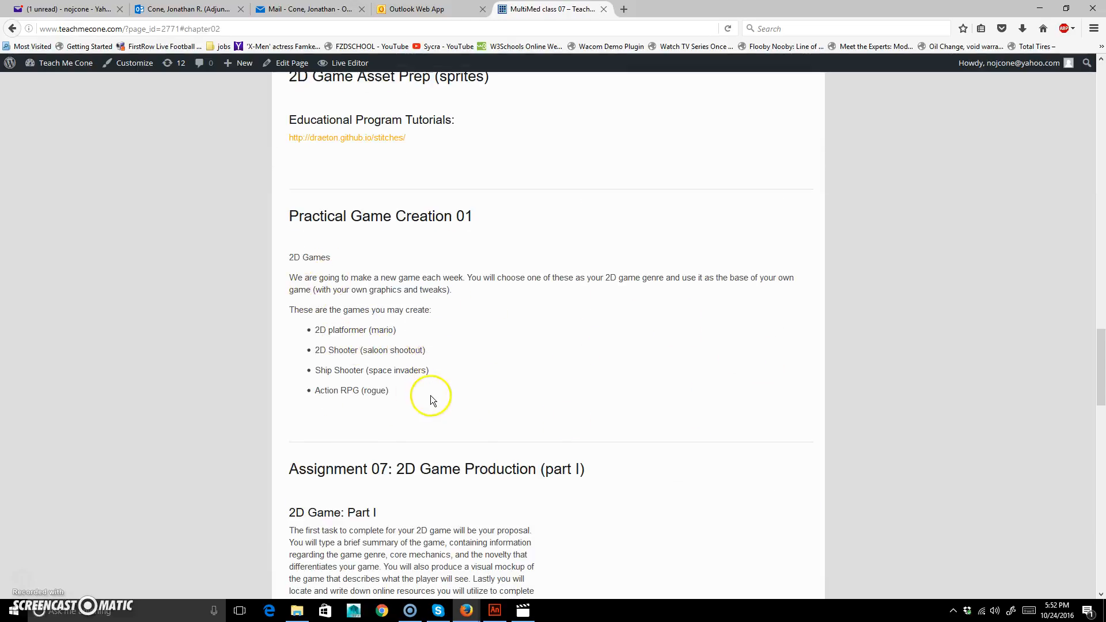
pyautogui.scroll(3, 431, 394)
pyautogui.click(370, 275)
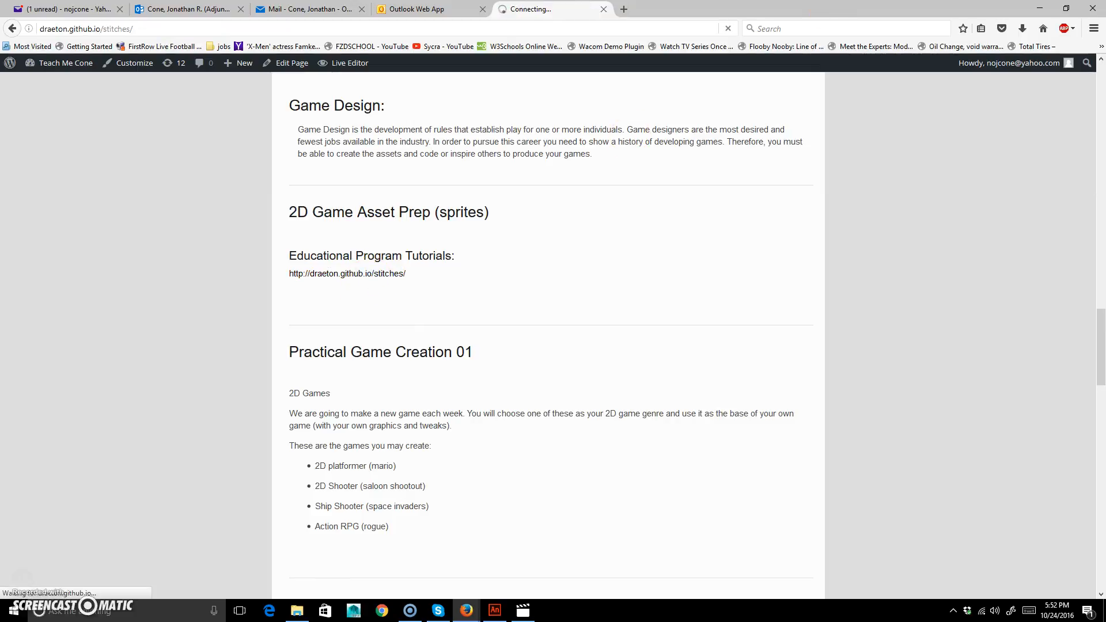
# Arrange the browser and the clown02 folder side by side and load all eight clown02 frames into the Stitches canvas.
pyautogui.press('super+Right')
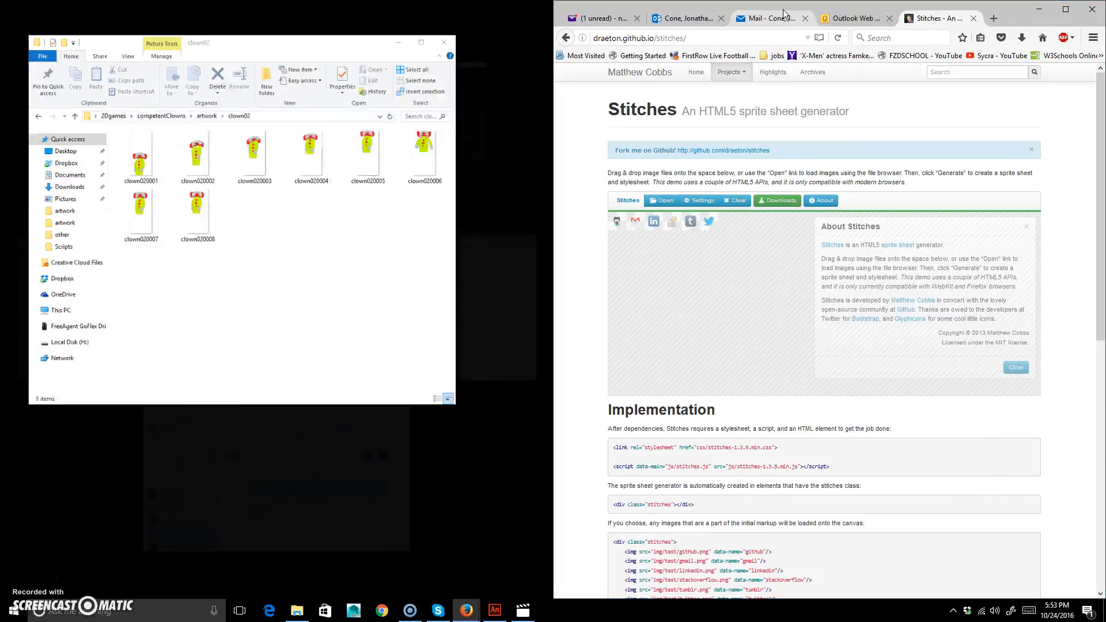
pyautogui.click(211, 152)
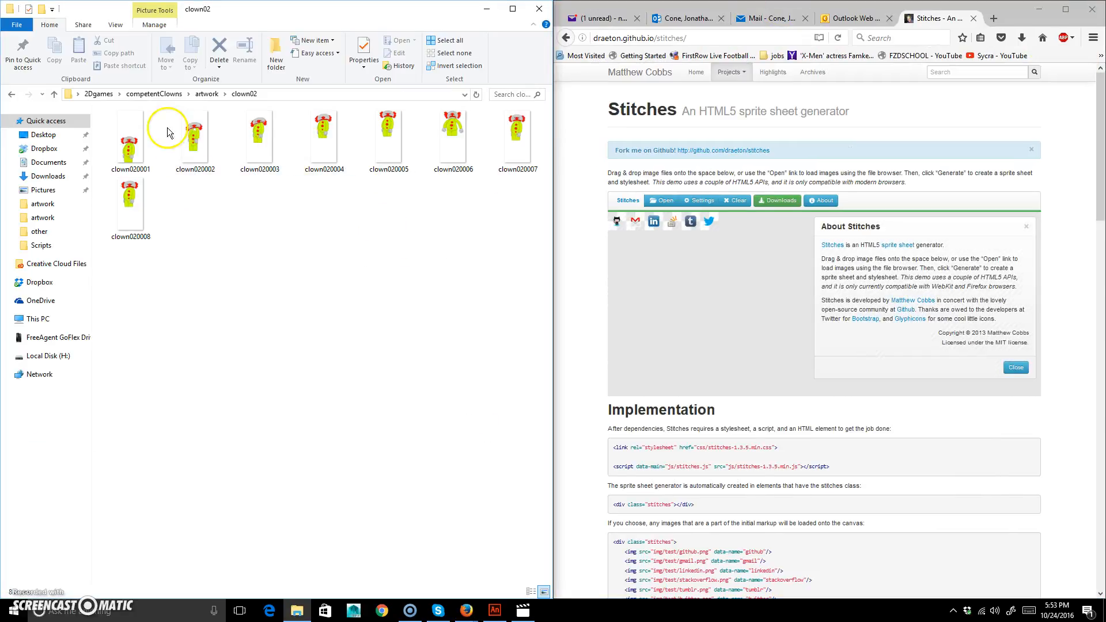
pyautogui.moveTo(131, 306)
pyautogui.mouseDown()
pyautogui.moveTo(260, 178)
pyautogui.moveTo(591, 118)
pyautogui.mouseUp()
pyautogui.moveTo(516, 138)
pyautogui.mouseDown()
pyautogui.moveTo(715, 303)
pyautogui.moveTo(974, 293)
pyautogui.mouseUp()
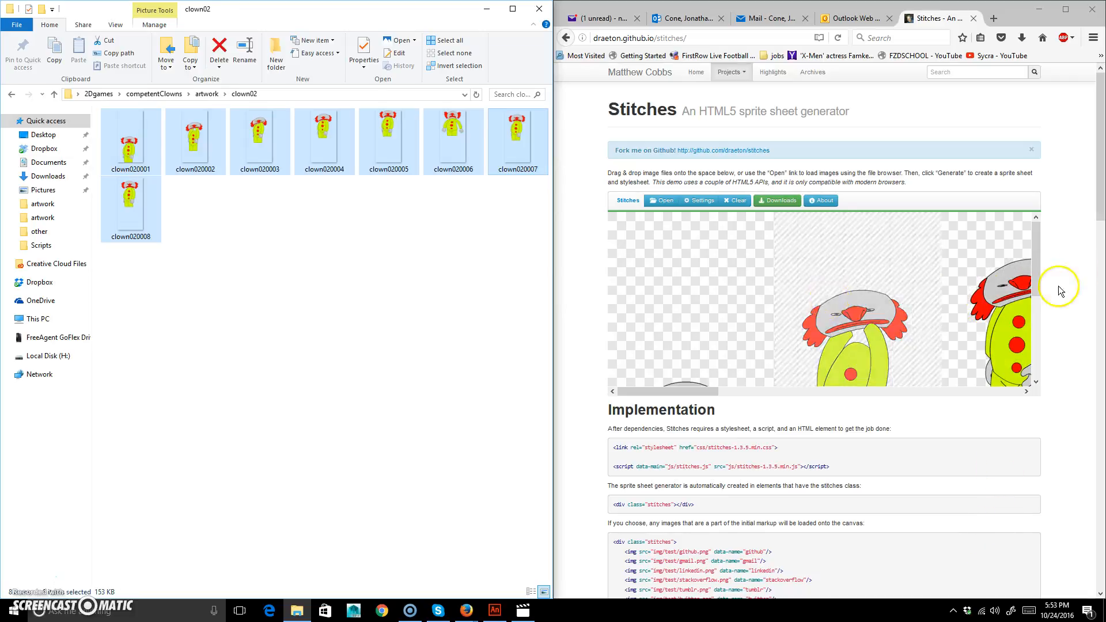
# Generate the PNG sprite sheet from the loaded frames in Stitches and save the downloaded file.
pyautogui.click(787, 208)
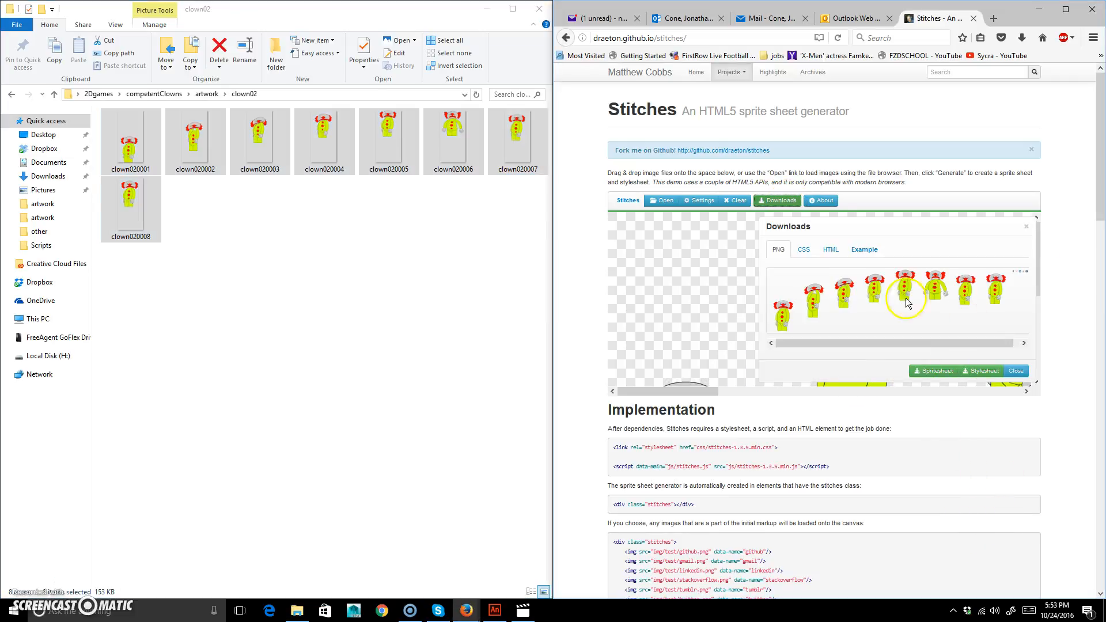
pyautogui.scroll(-3, 849, 315)
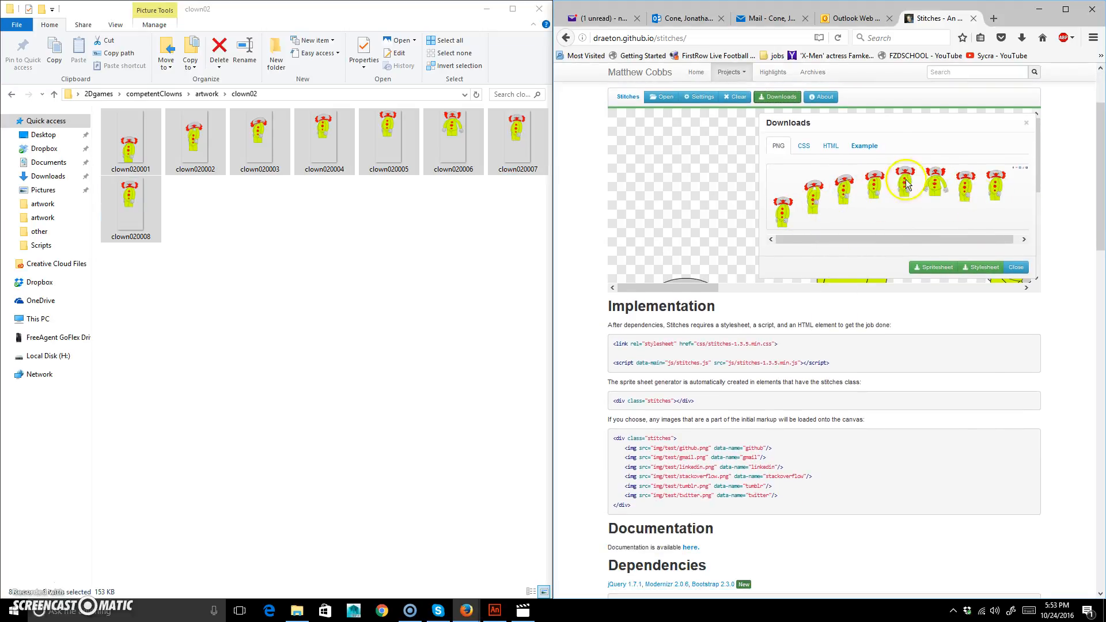
pyautogui.click(939, 267)
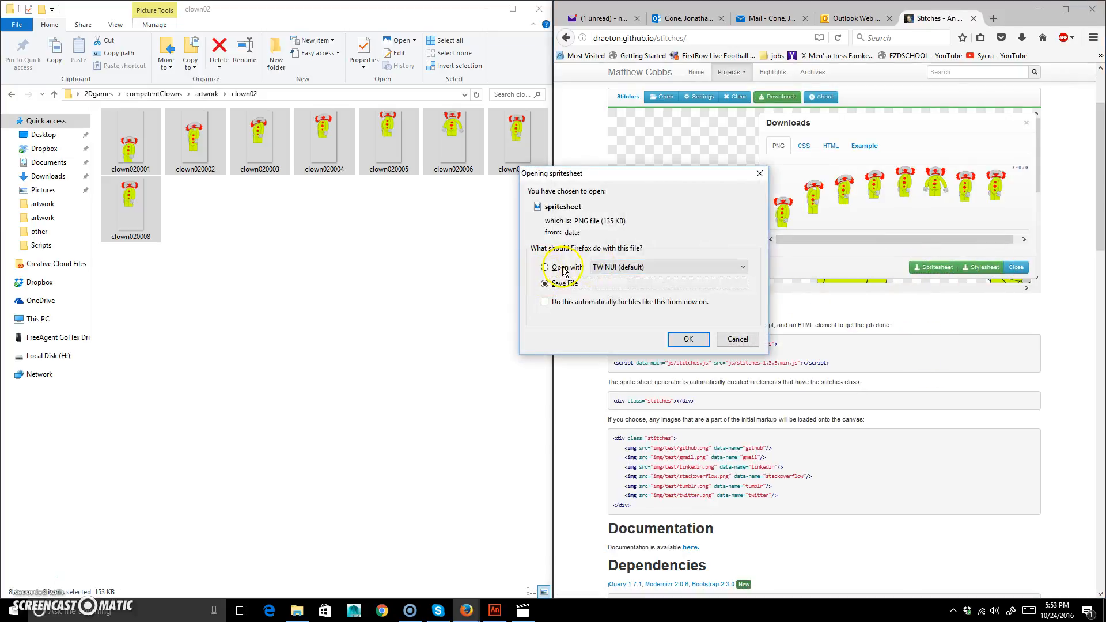
pyautogui.click(689, 339)
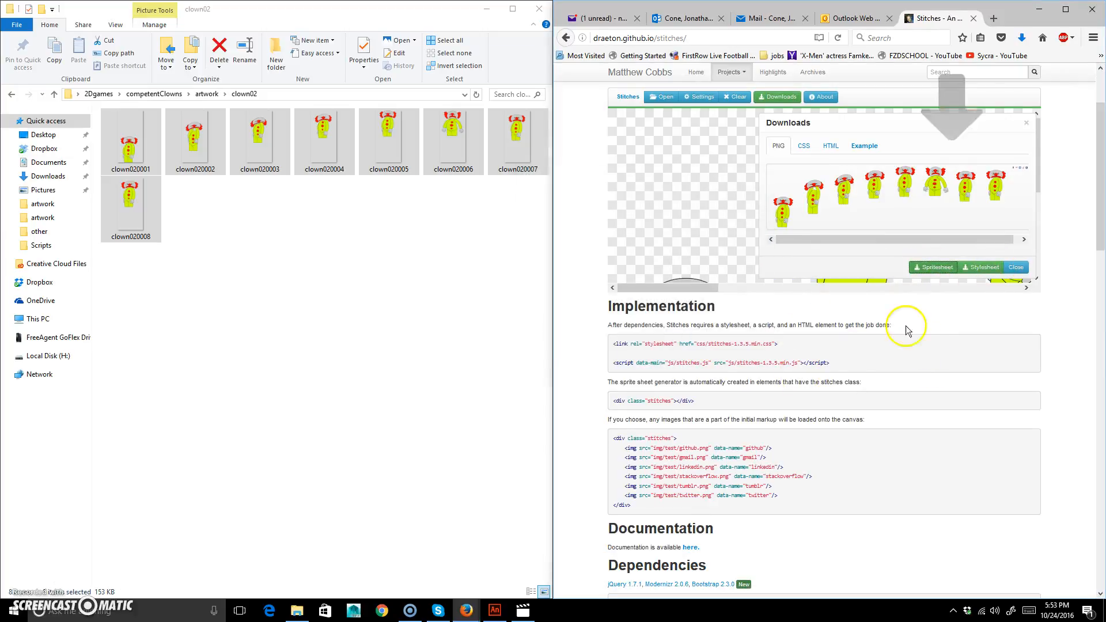
# Locate the downloaded sprite sheet in its folder, rename it spritesheet.png and preview the image.
pyautogui.click(1021, 37)
pyautogui.click(1016, 79)
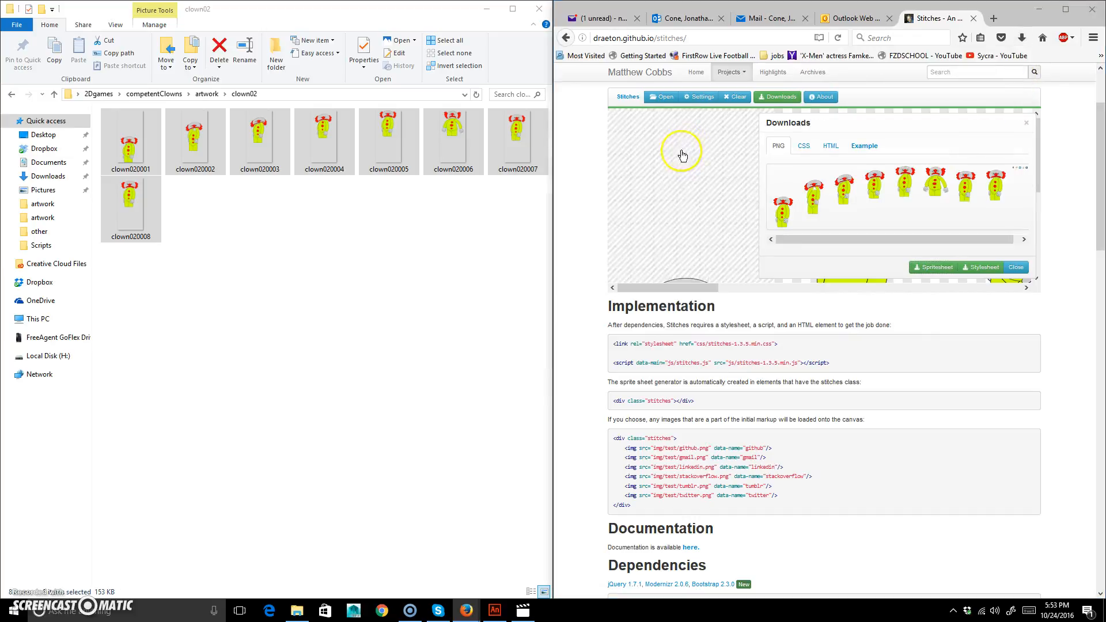
pyautogui.click(437, 429)
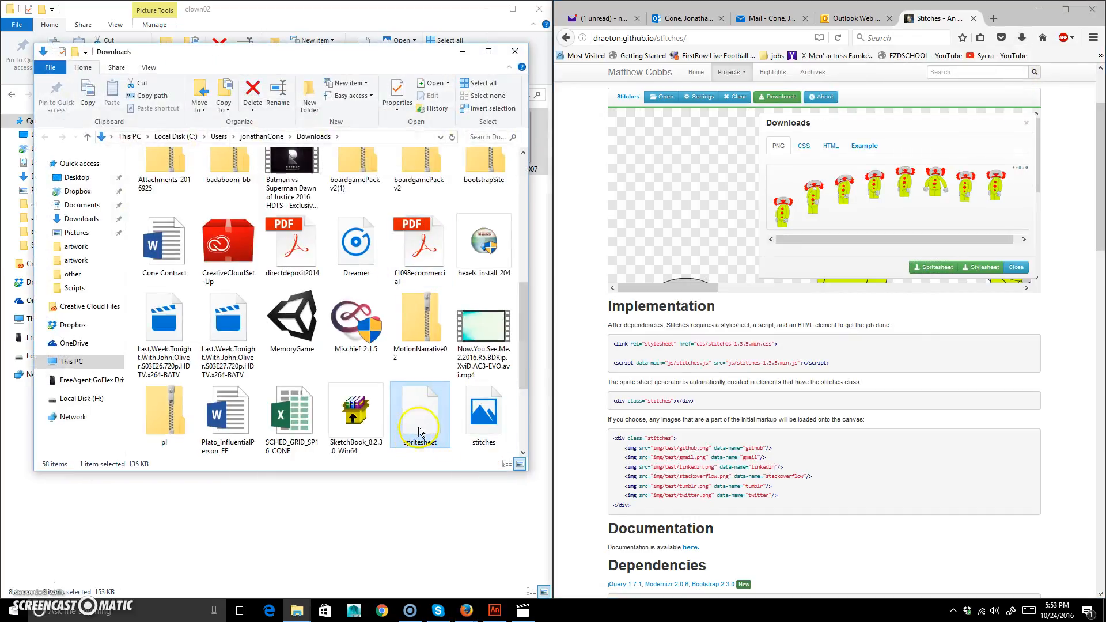
pyautogui.click(438, 445)
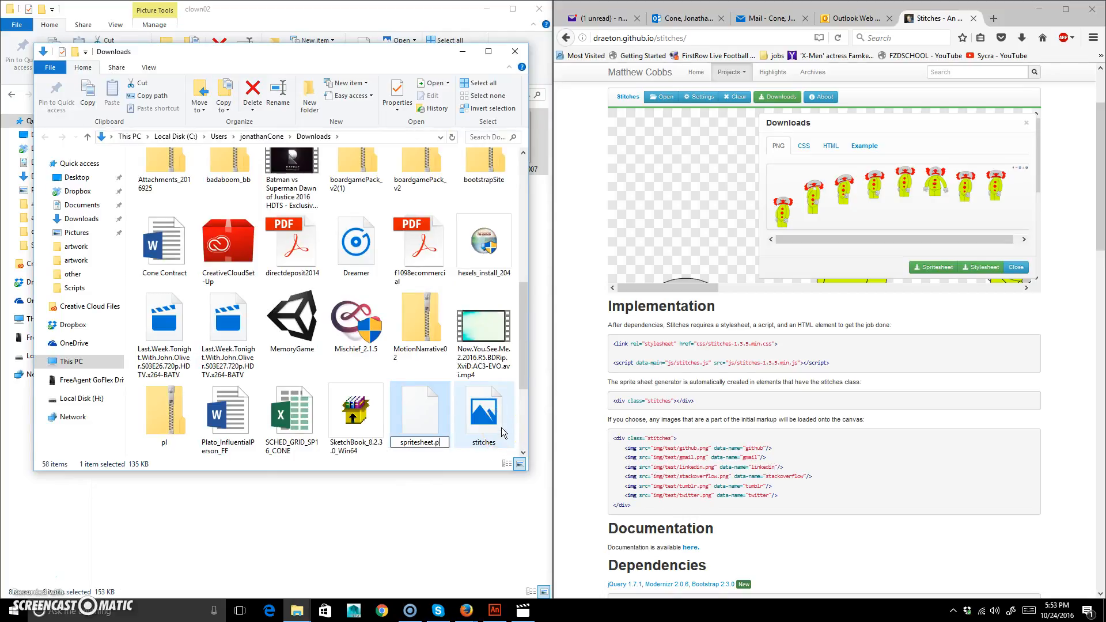
pyautogui.write('.png')
pyautogui.press('Return')
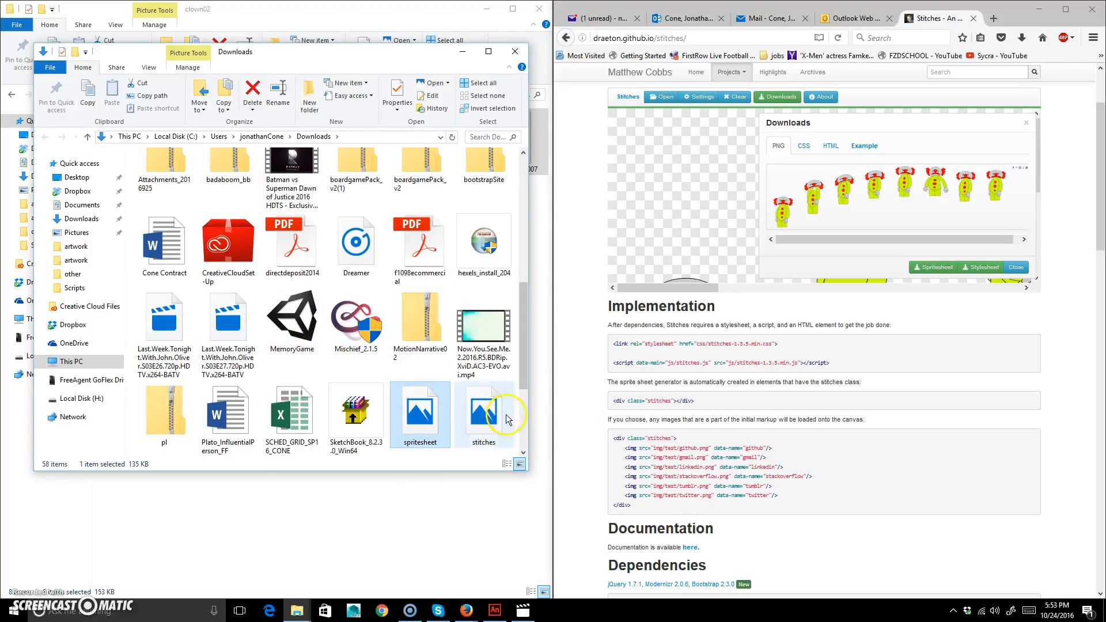
pyautogui.doubleClick(430, 414)
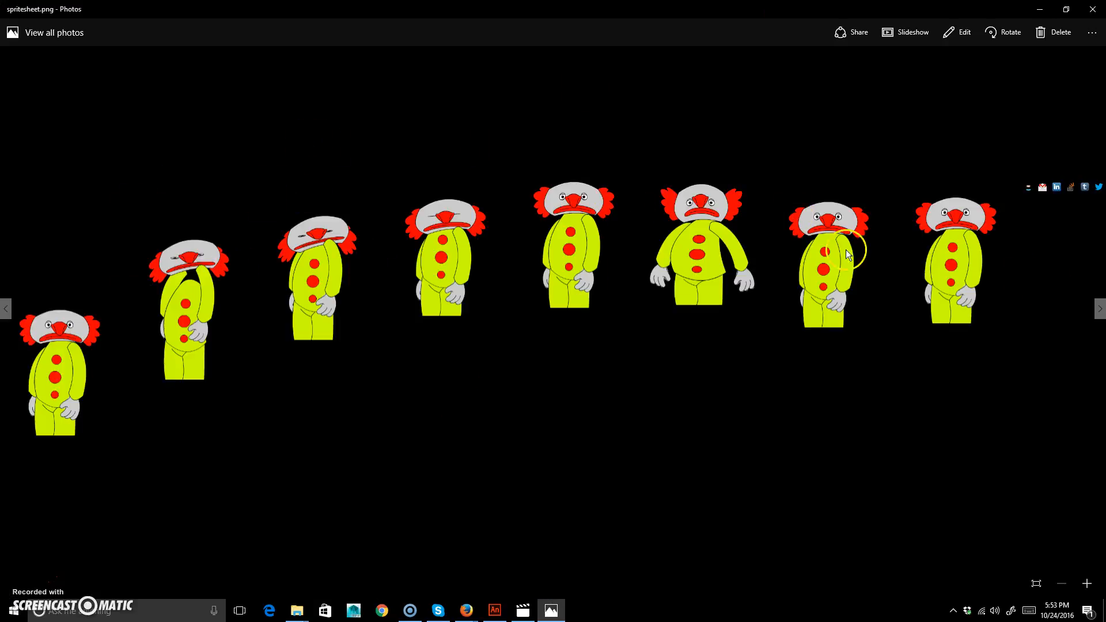
pyautogui.click(1093, 9)
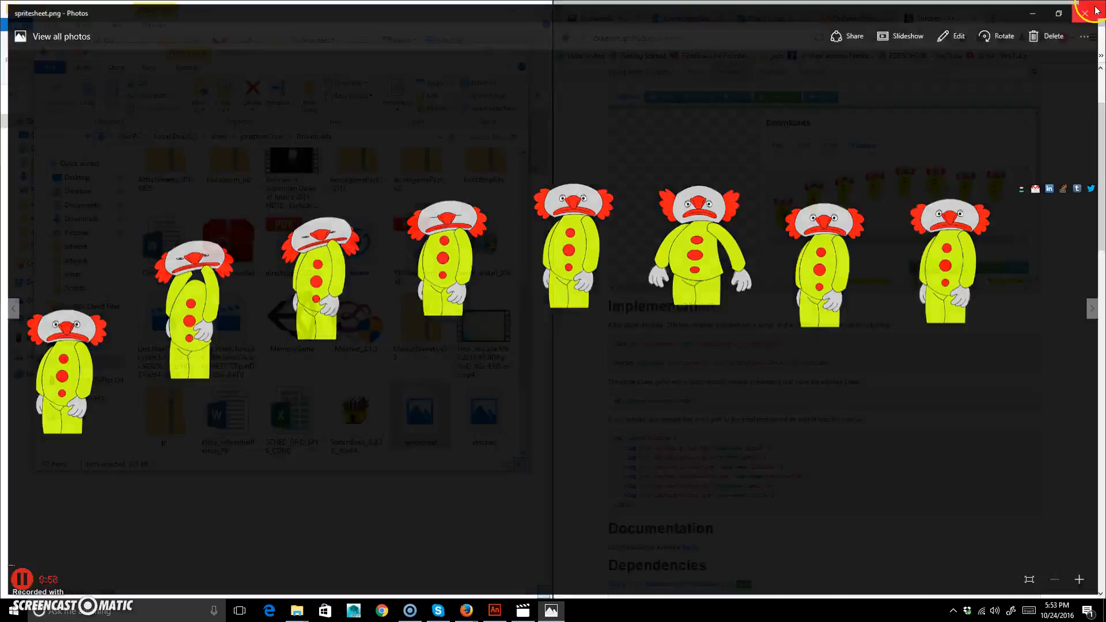
# Move the spritesheet file from Downloads into the clown02 folder and switch back to Adobe Animate.
pyautogui.moveTo(421, 51); pyautogui.dragTo(952, 31)
pyautogui.moveTo(951, 406); pyautogui.dragTo(205, 277)
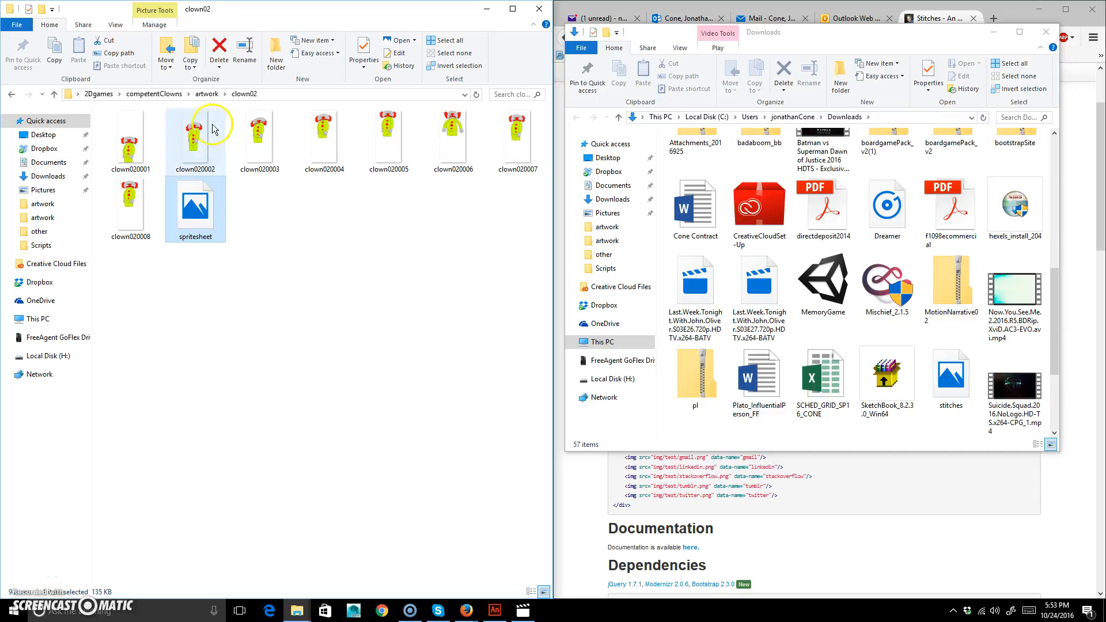
pyautogui.click(1047, 31)
pyautogui.click(495, 611)
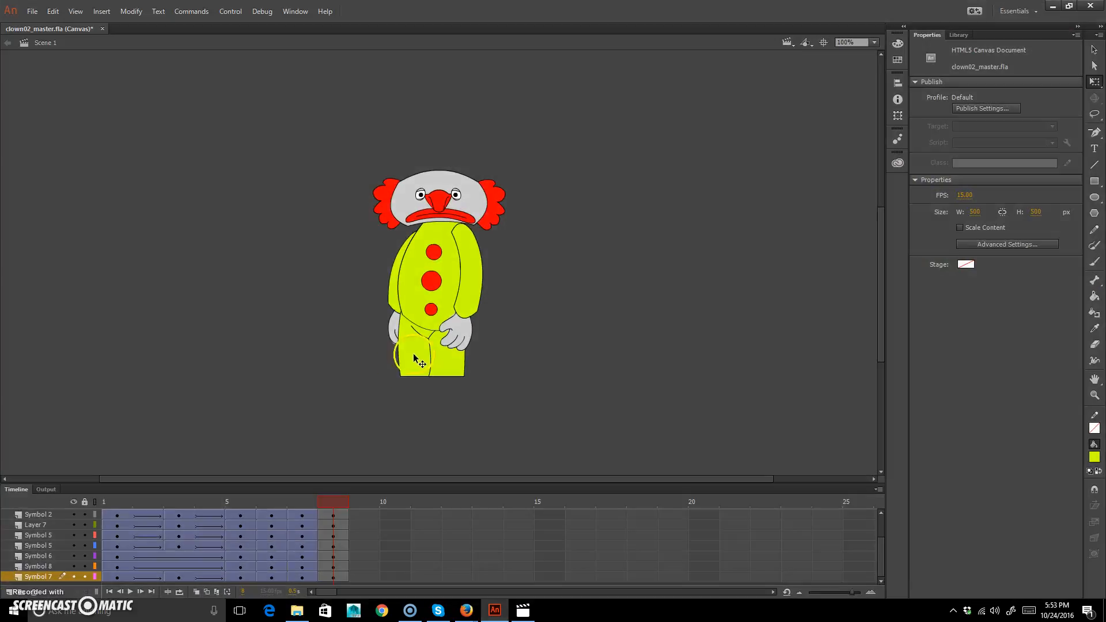